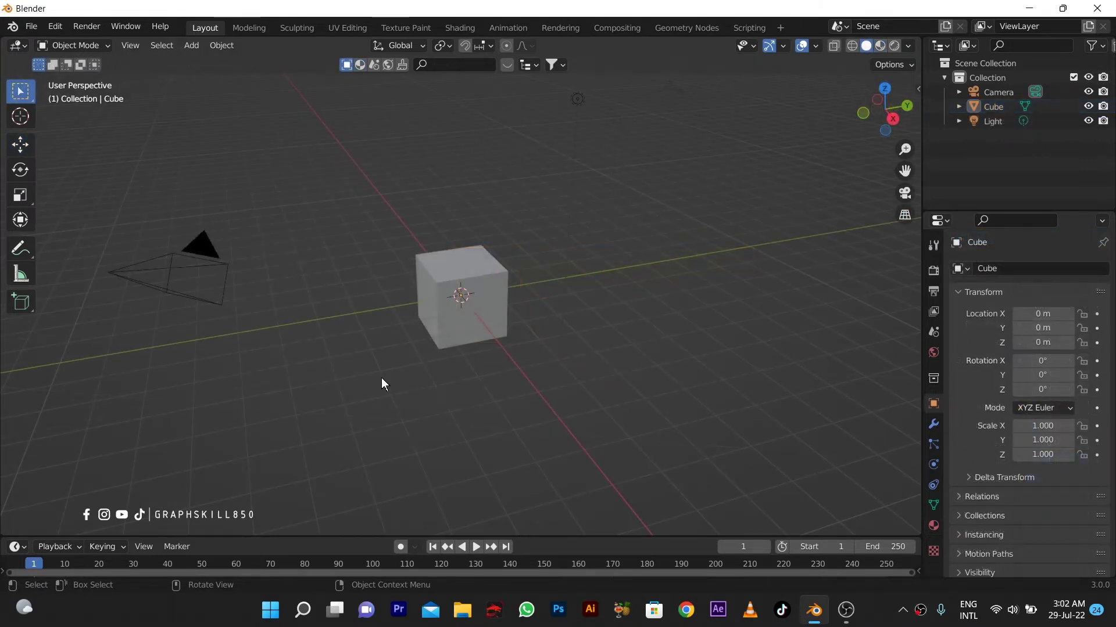
# Stretch the default cube vertically to about 1.65 along Z in the front view
pyautogui.click(430, 301)
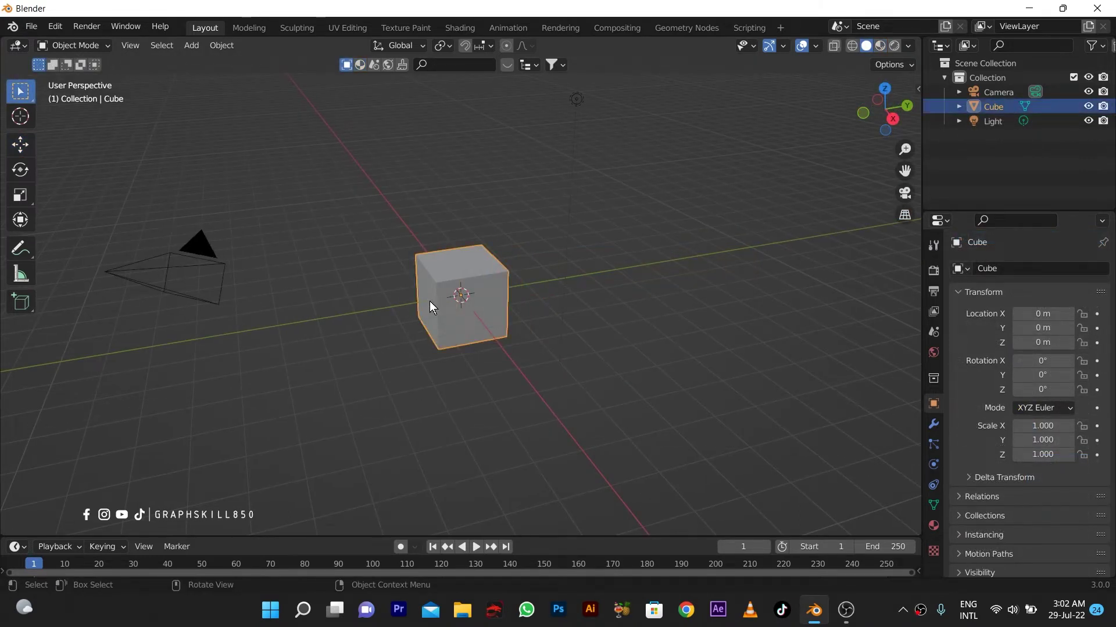
pyautogui.press('KP_1')
pyautogui.press('s')
pyautogui.press('z')
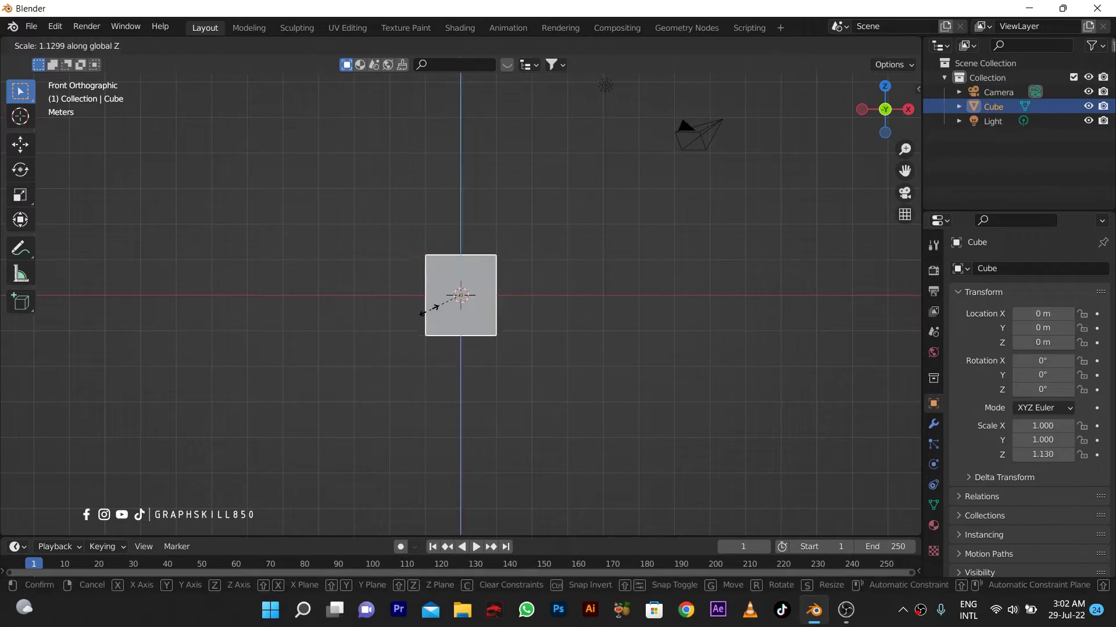
pyautogui.click(430, 337)
pyautogui.scroll(1, 433, 331)
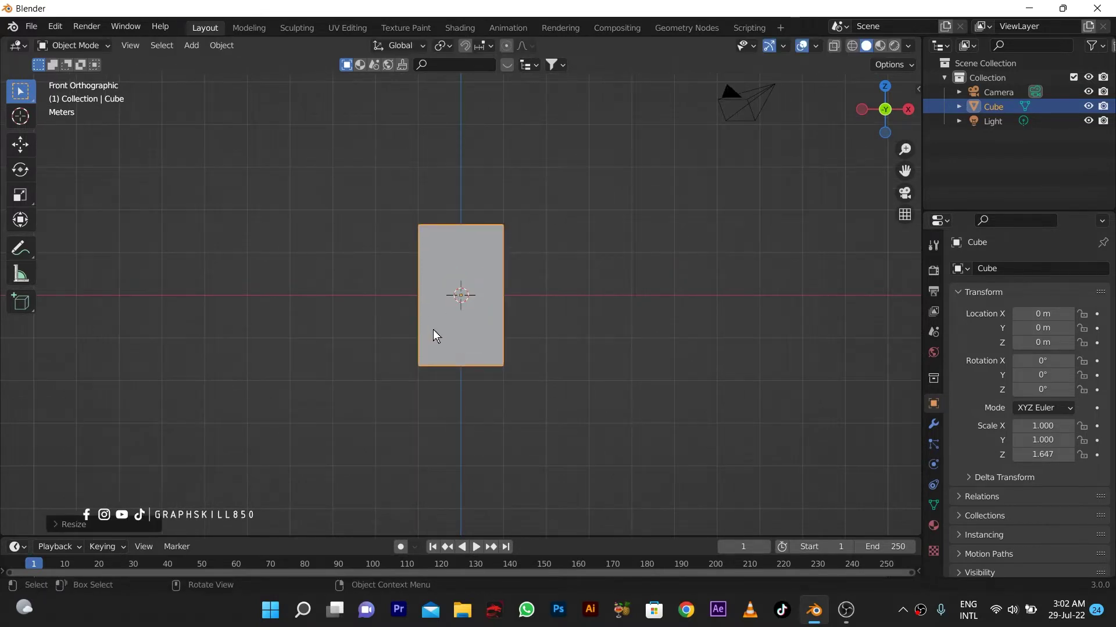
# Thin the block in the top view by scaling it along Y to 0.5
pyautogui.press('KP_7')
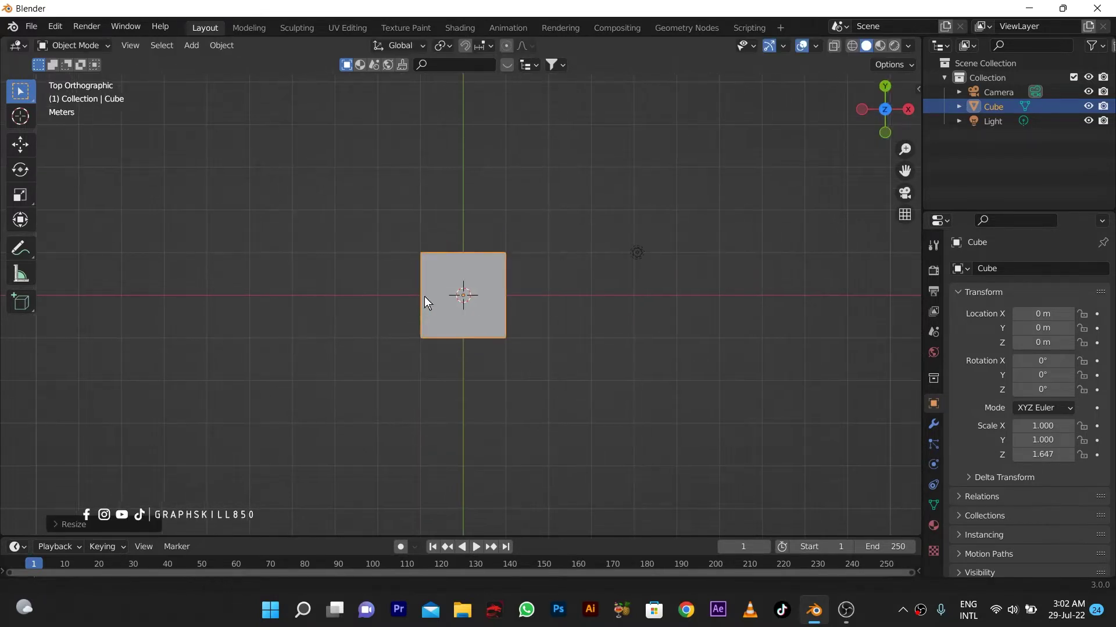
pyautogui.keyDown('shift'); pyautogui.moveTo(424, 298); pyautogui.dragTo(570, 302, button='middle'); pyautogui.keyUp('shift')
pyautogui.press('s')
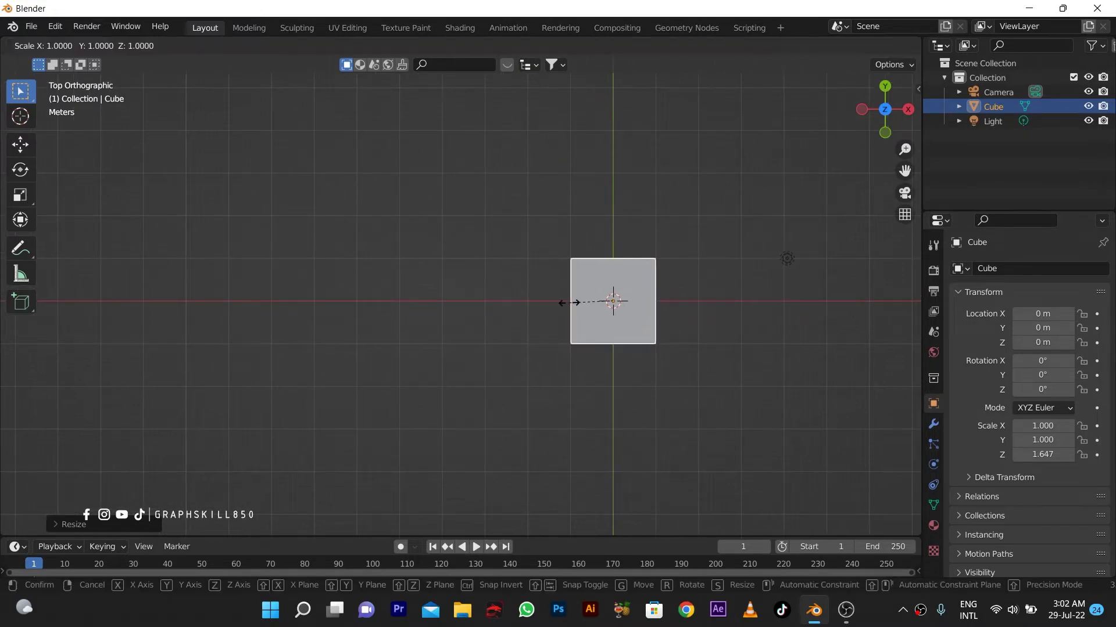
pyautogui.press('y')
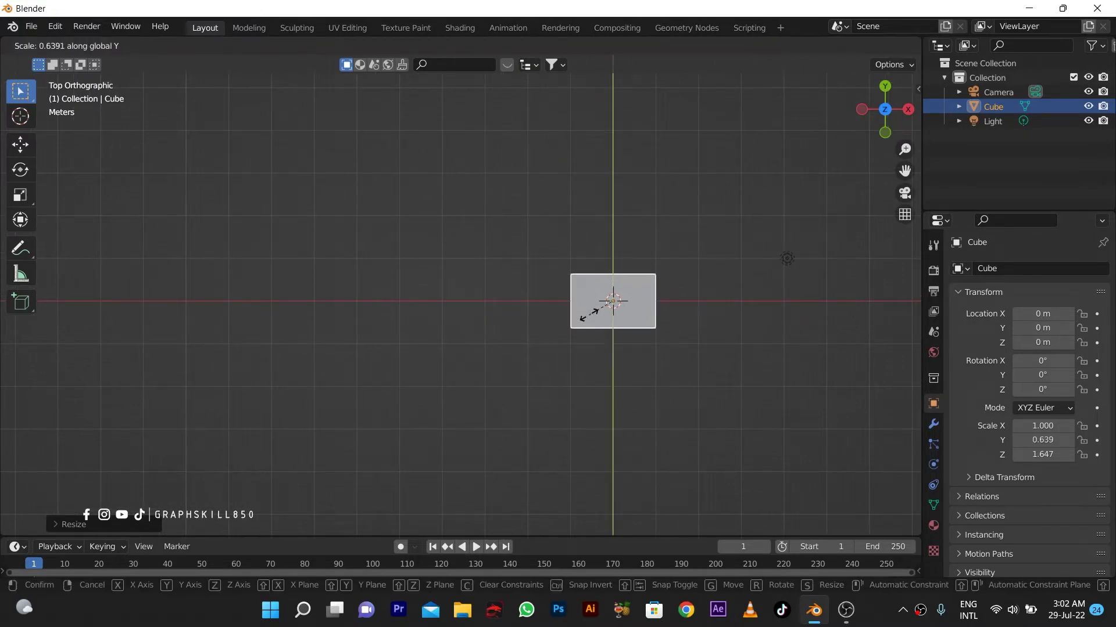
pyautogui.click(579, 311)
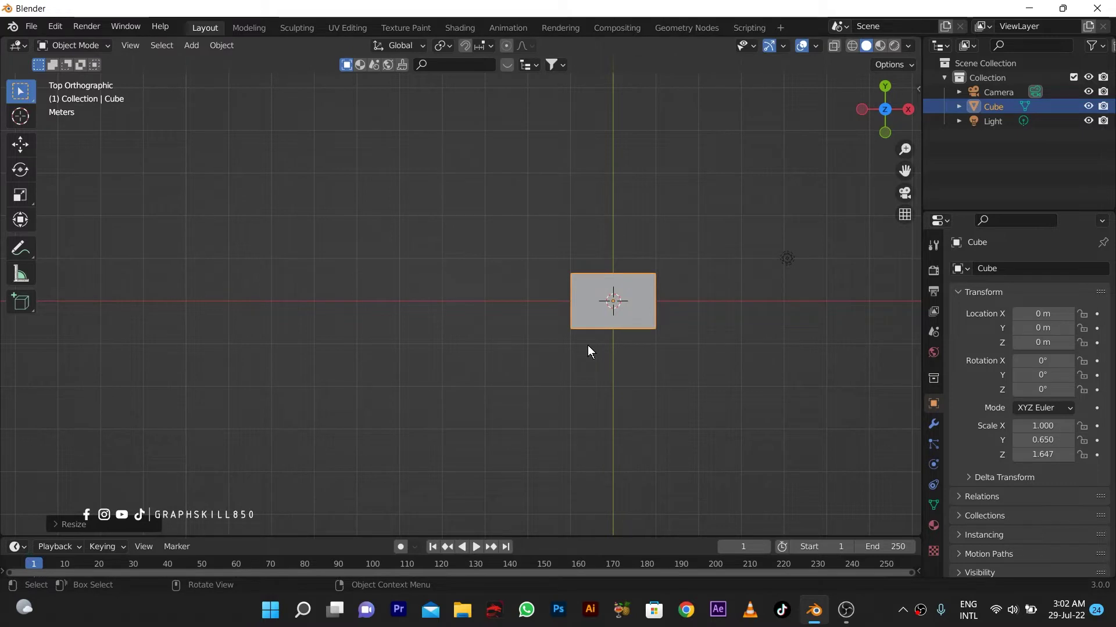
pyautogui.press('s')
pyautogui.press('y')
pyautogui.click(588, 331)
pyautogui.moveTo(588, 331); pyautogui.dragTo(566, 255, button='middle')
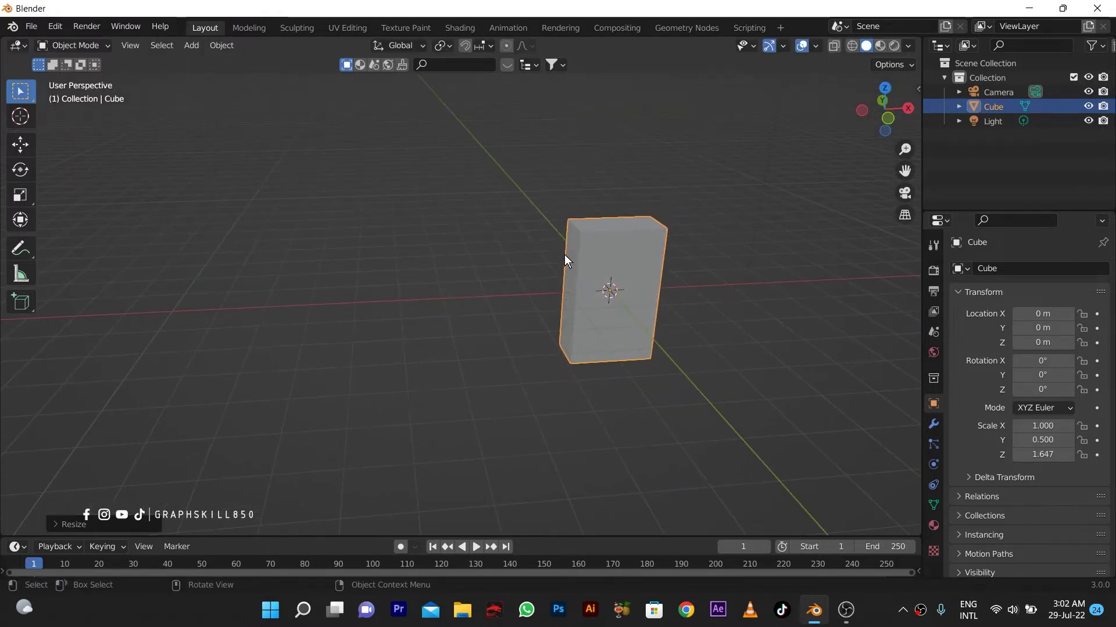
# Enter Edit Mode and add four evenly spaced horizontal loop cuts around the block
pyautogui.press('Tab')
pyautogui.moveTo(563, 278); pyautogui.dragTo(609, 295, button='middle')
pyautogui.hotkey('ctrl', 'r')
pyautogui.scroll(2, 588, 288)
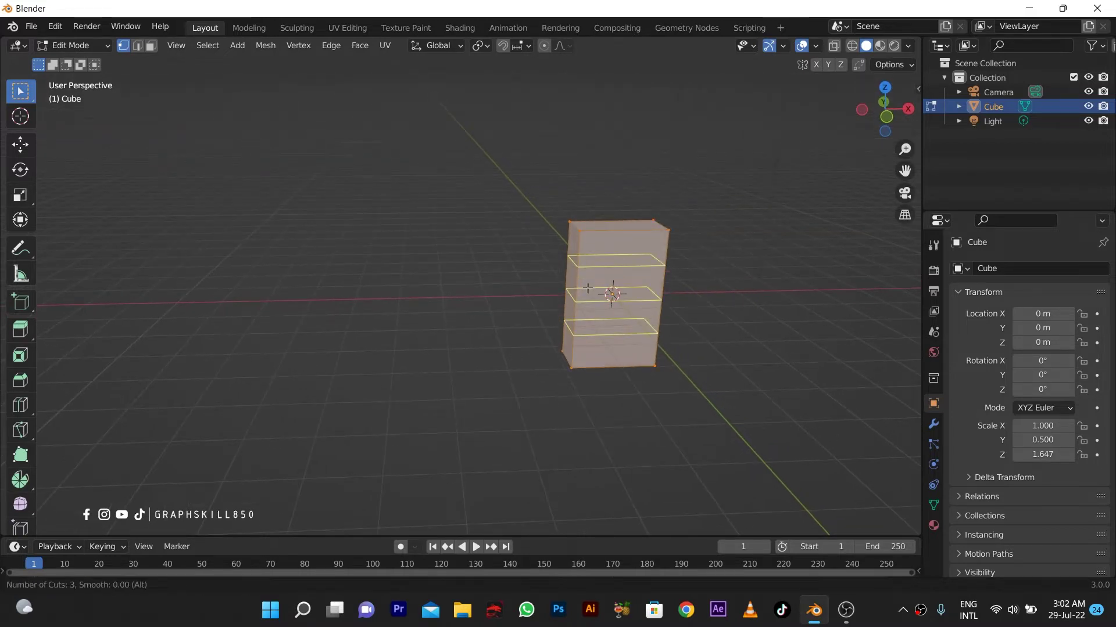
pyautogui.scroll(1, 588, 289)
pyautogui.click(588, 290)
pyautogui.rightClick(597, 303)
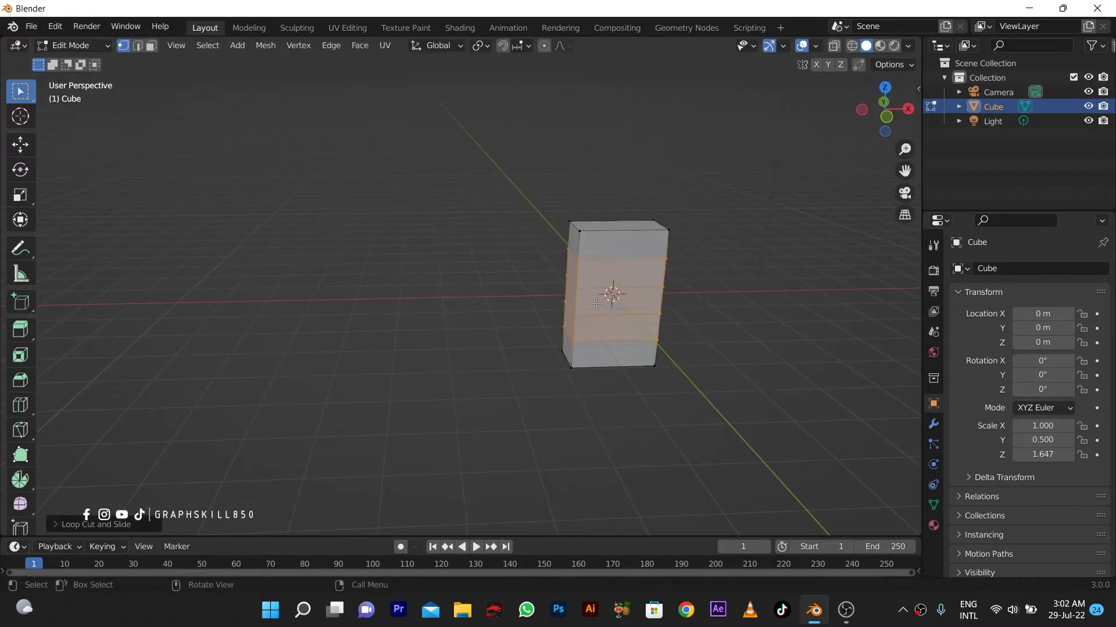
# Show the mesh as see-through wireframe and widen its bottom edge to about 1.82 times along X in the front view
pyautogui.moveTo(552, 296); pyautogui.dragTo(553, 276, button='middle')
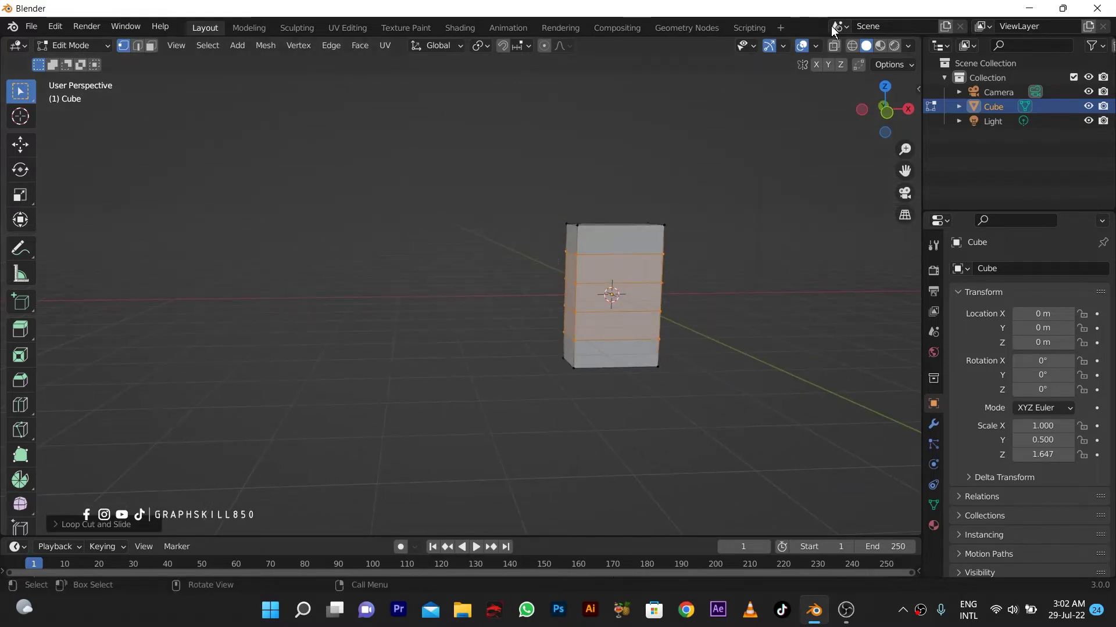
pyautogui.click(832, 45)
pyautogui.click(851, 46)
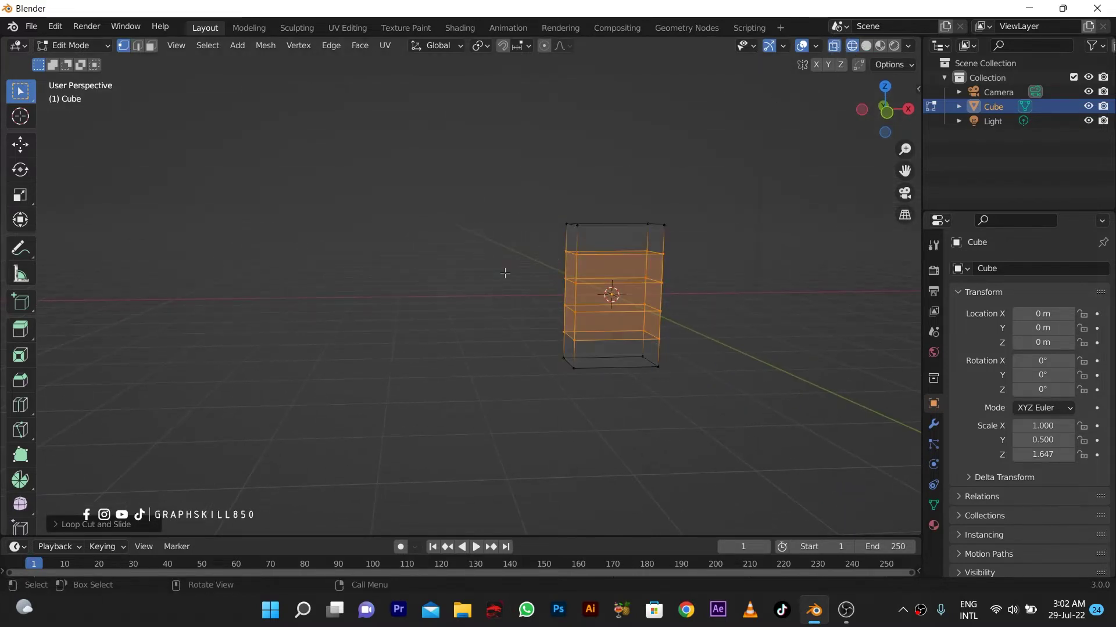
pyautogui.press('KP_1')
pyautogui.moveTo(568, 339); pyautogui.dragTo(803, 382)
pyautogui.moveTo(552, 375); pyautogui.dragTo(788, 429)
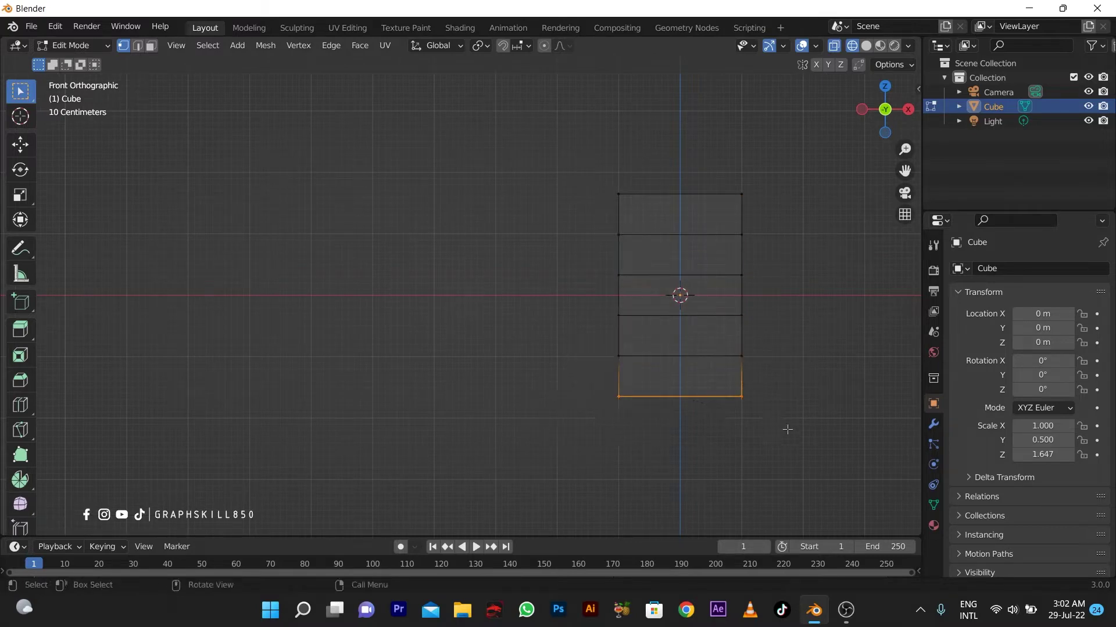
pyautogui.press('s')
pyautogui.press('z')
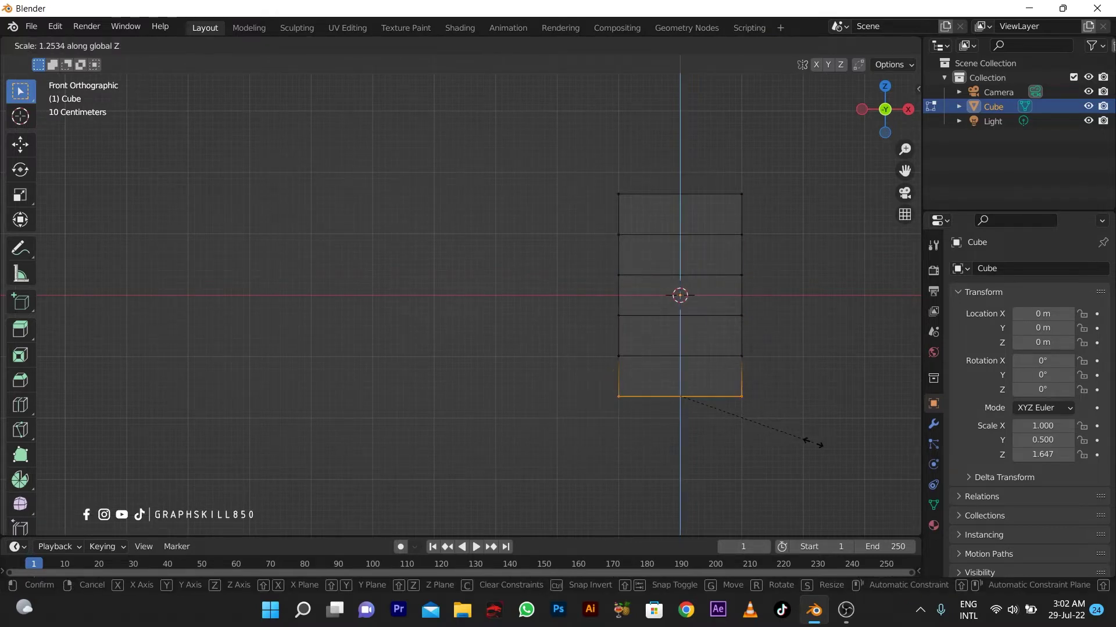
pyautogui.press('x')
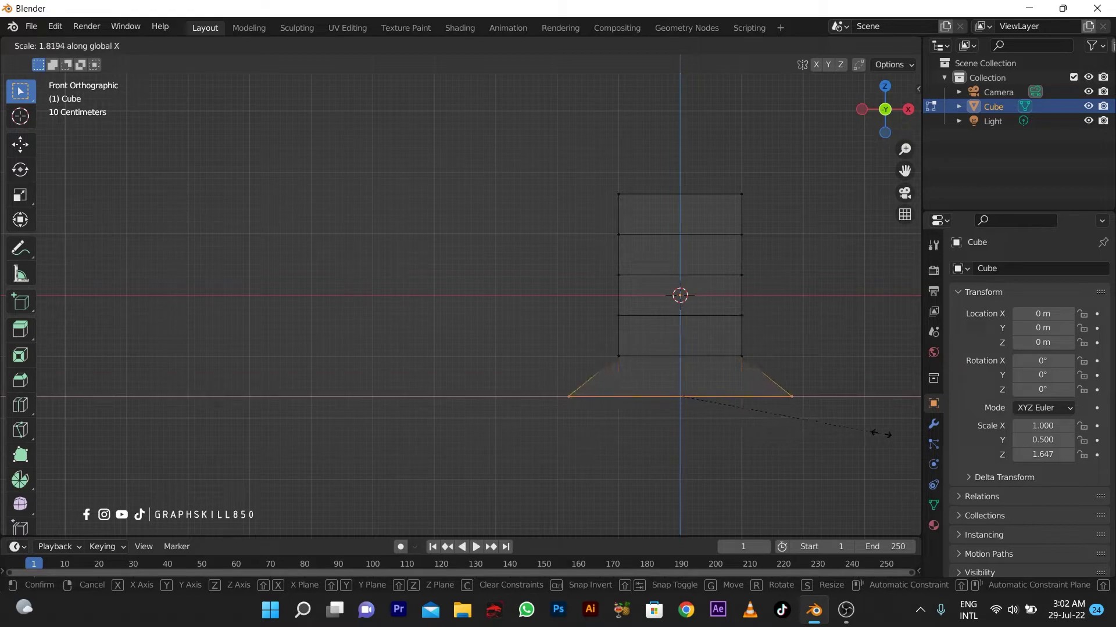
pyautogui.click(880, 434)
# Widen the lowest loop cut along X to about 1.3 times the original block width
pyautogui.moveTo(597, 336); pyautogui.dragTo(794, 378)
pyautogui.press('s')
pyautogui.press('x')
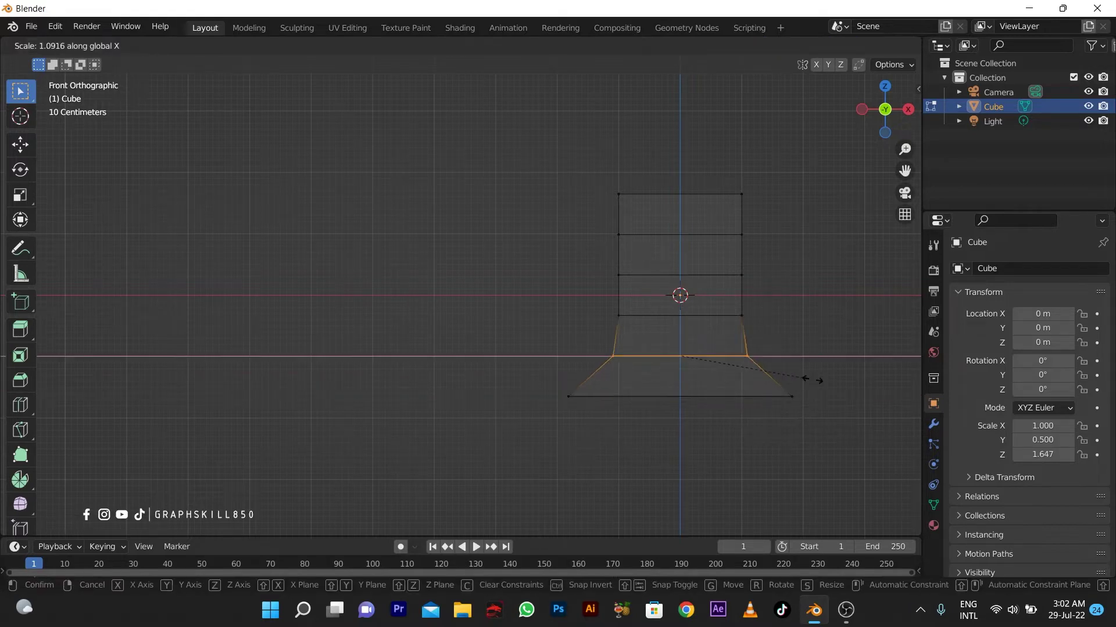
pyautogui.click(843, 380)
pyautogui.moveTo(575, 286); pyautogui.dragTo(552, 374)
pyautogui.press('s')
pyautogui.press('x')
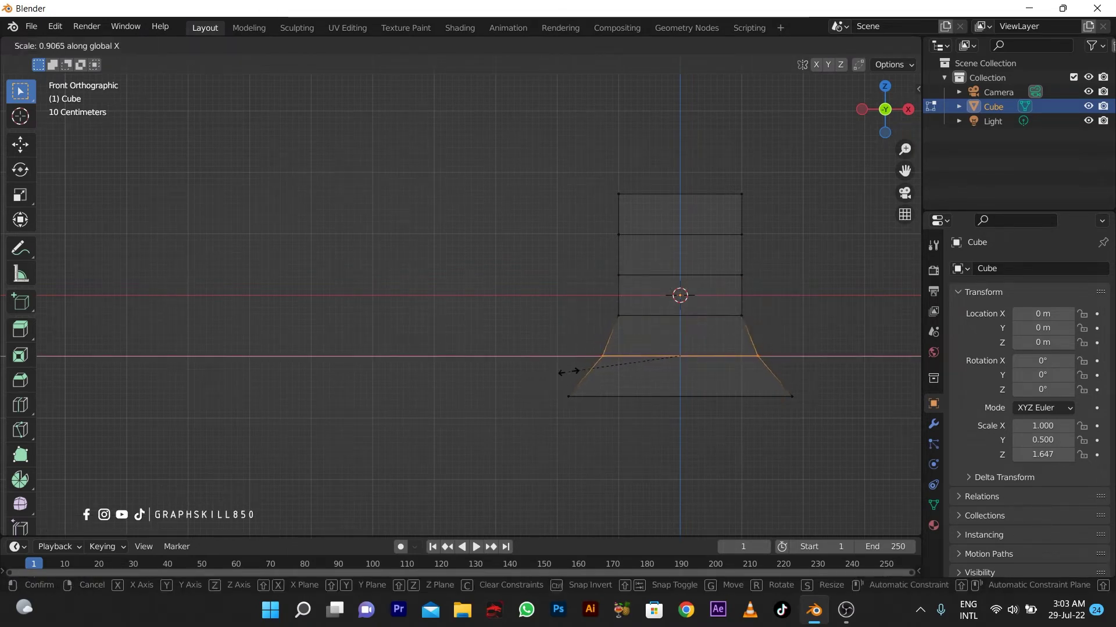
pyautogui.click(564, 371)
# Widen the second loop cut from the bottom slightly along X, to about 1.1 times
pyautogui.moveTo(572, 312); pyautogui.dragTo(605, 290)
pyautogui.press('s')
pyautogui.press('x')
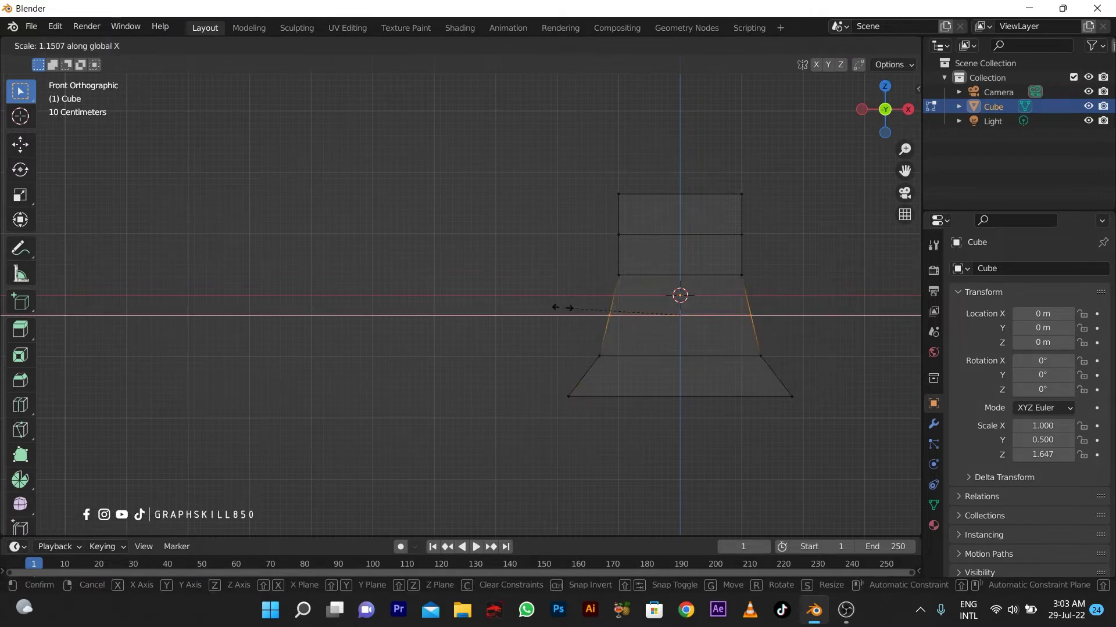
pyautogui.click(570, 317)
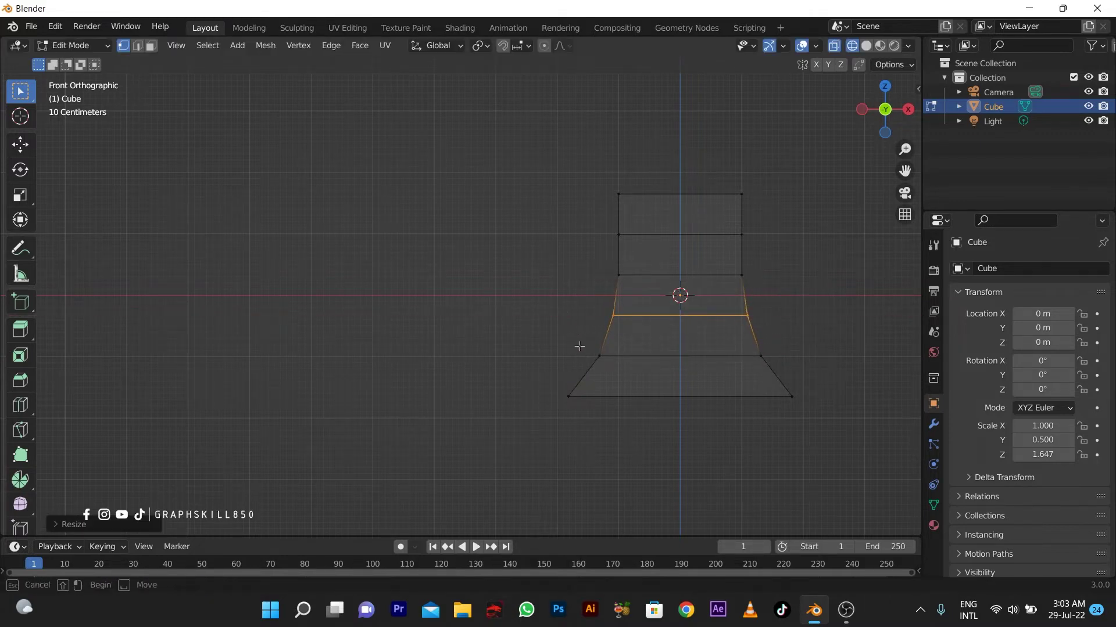
# Scale the lowest loop cut by about 1.05 more along X to smooth the flare
pyautogui.moveTo(573, 336); pyautogui.dragTo(825, 383)
pyautogui.press('s')
pyautogui.press('x')
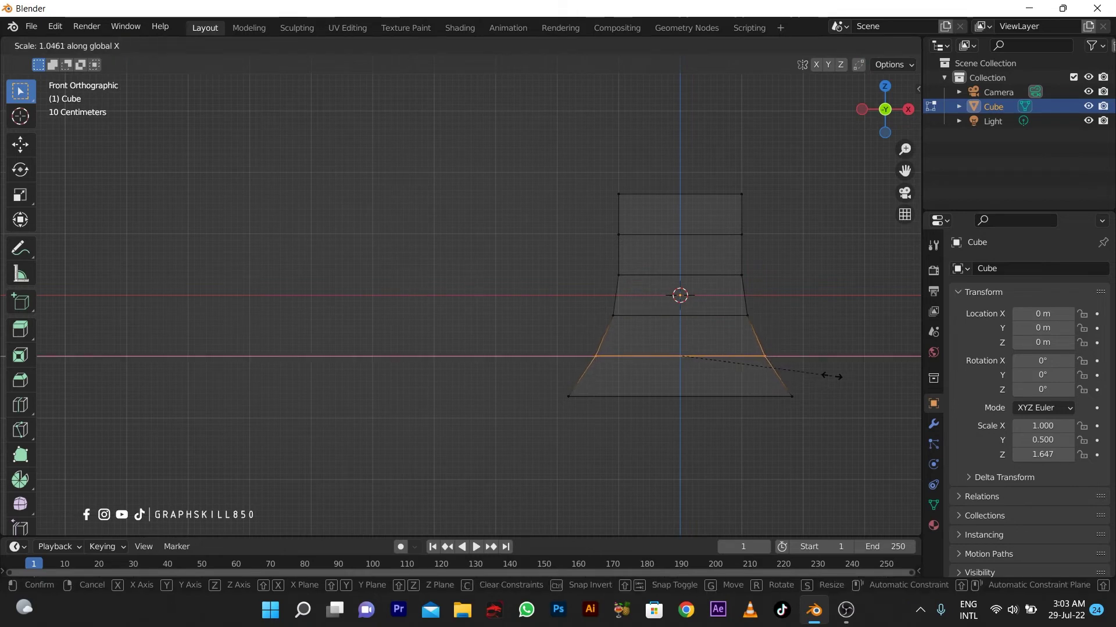
pyautogui.click(831, 376)
# Widen the uppermost loop cut slightly along X, to about 1.1 times
pyautogui.moveTo(567, 264); pyautogui.dragTo(775, 292)
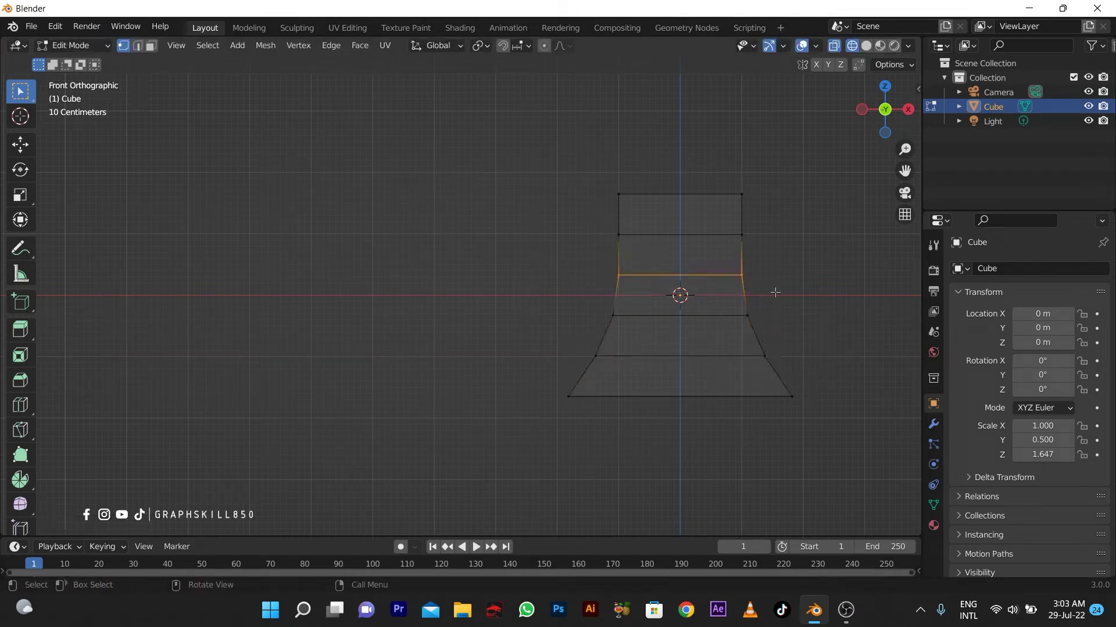
pyautogui.moveTo(574, 215); pyautogui.dragTo(796, 260)
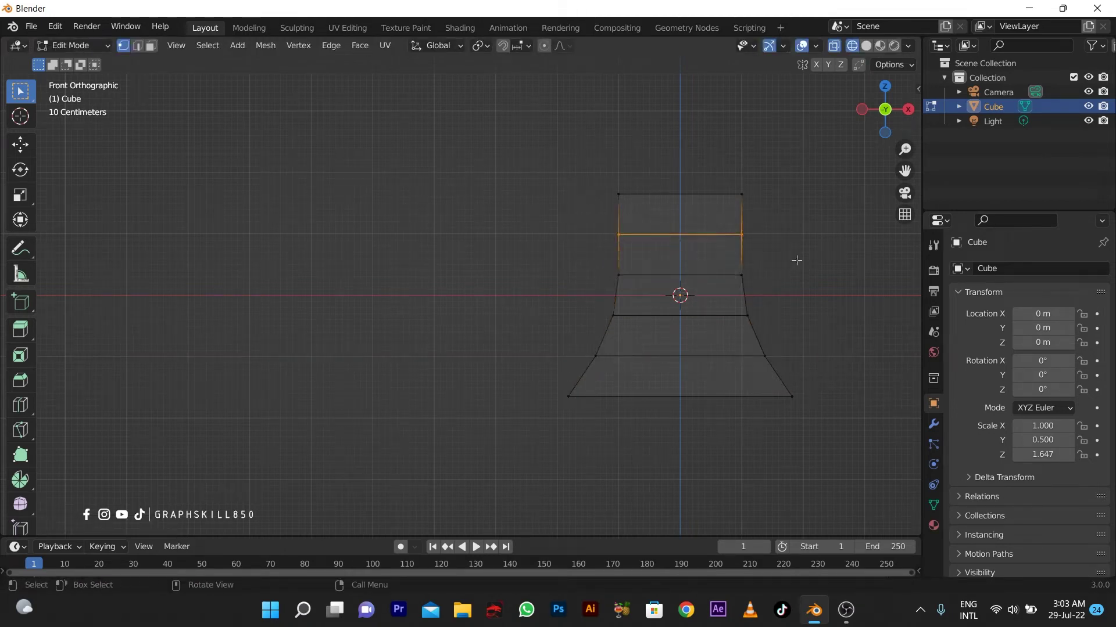
pyautogui.press('s')
pyautogui.press('x')
pyautogui.click(808, 266)
# Flare the top edge of the block outward to about 1.35 times along X
pyautogui.moveTo(573, 167); pyautogui.dragTo(767, 226)
pyautogui.press('s')
pyautogui.press('x')
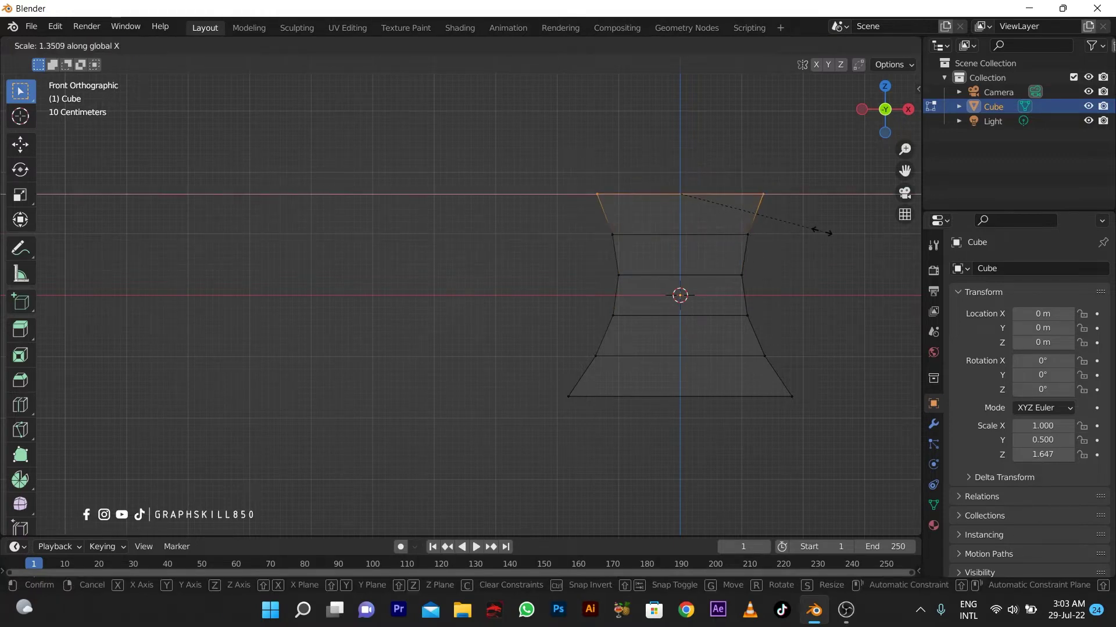
pyautogui.click(822, 232)
# Return the viewport to solid shading with X-ray off and view the shape in perspective
pyautogui.moveTo(807, 234); pyautogui.dragTo(736, 141, button='middle')
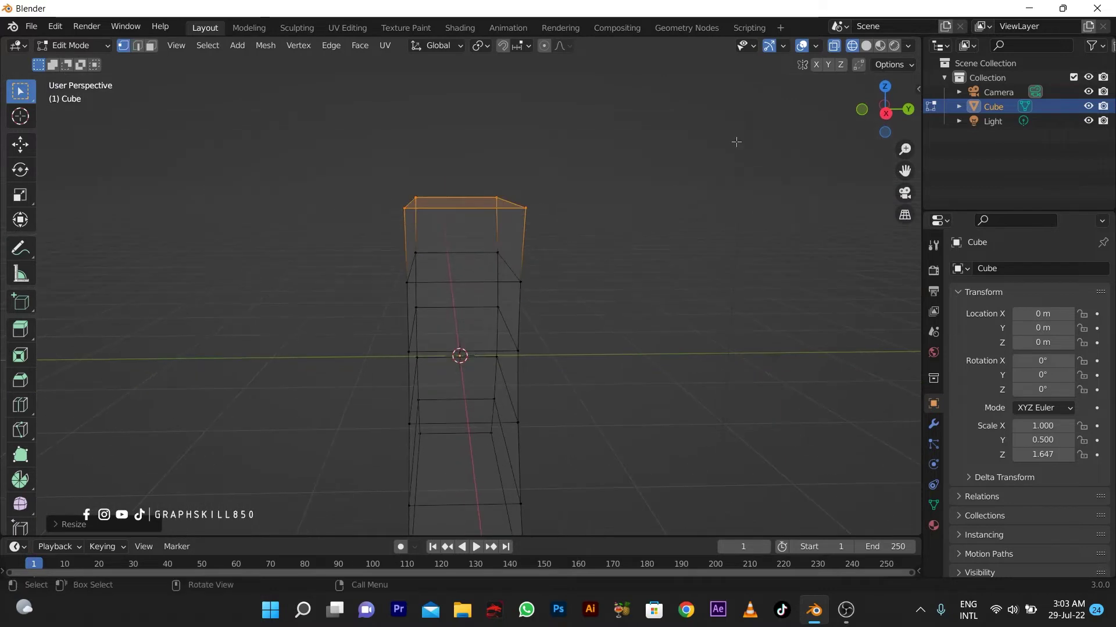
pyautogui.click(865, 45)
pyautogui.scroll(-4, 591, 201)
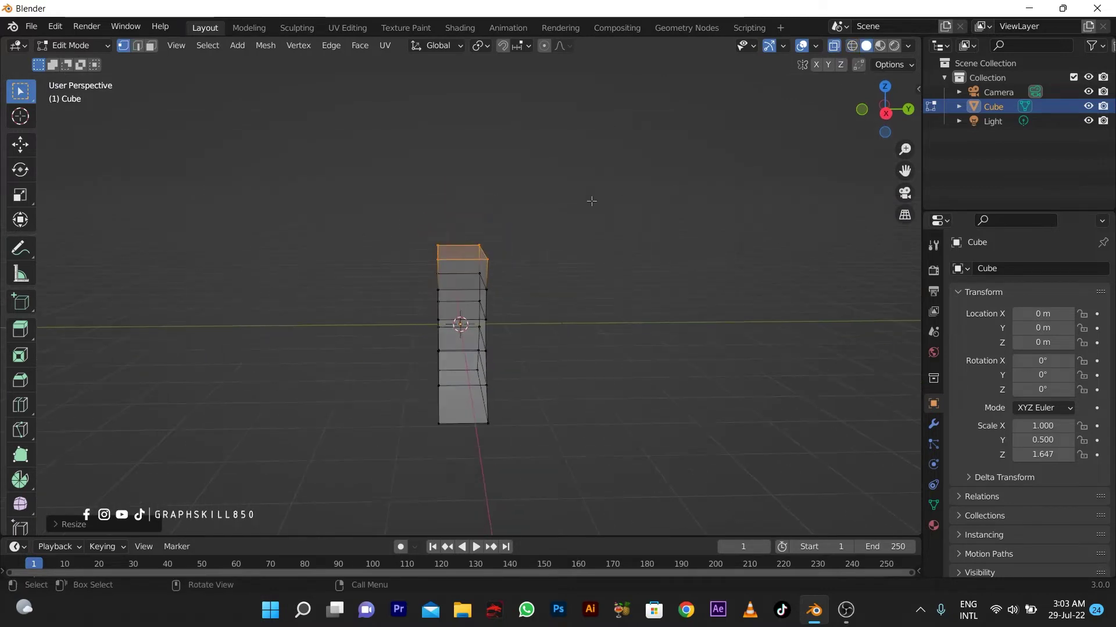
pyautogui.click(834, 46)
pyautogui.scroll(-1, 535, 247)
pyautogui.moveTo(507, 277); pyautogui.dragTo(534, 279, button='middle')
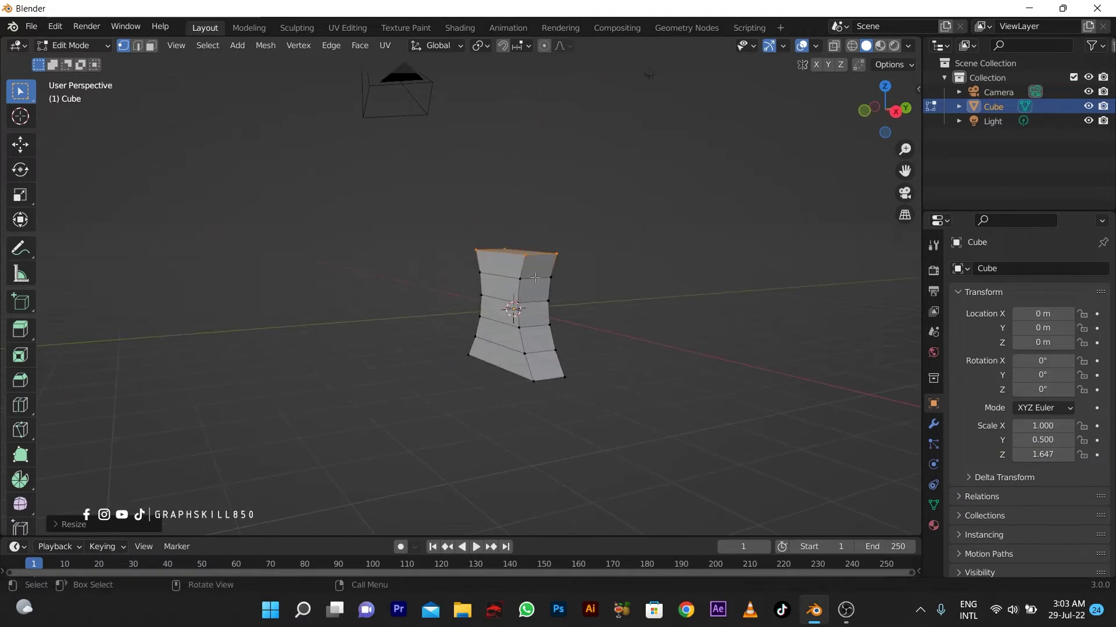
# Show the block from the right side in orthographic view with X-ray display on
pyautogui.press('KP_1')
pyautogui.press('KP_3')
pyautogui.keyDown('shift'); pyautogui.moveTo(471, 299); pyautogui.dragTo(518, 326, button='middle'); pyautogui.keyUp('shift')
pyautogui.scroll(3, 685, 307)
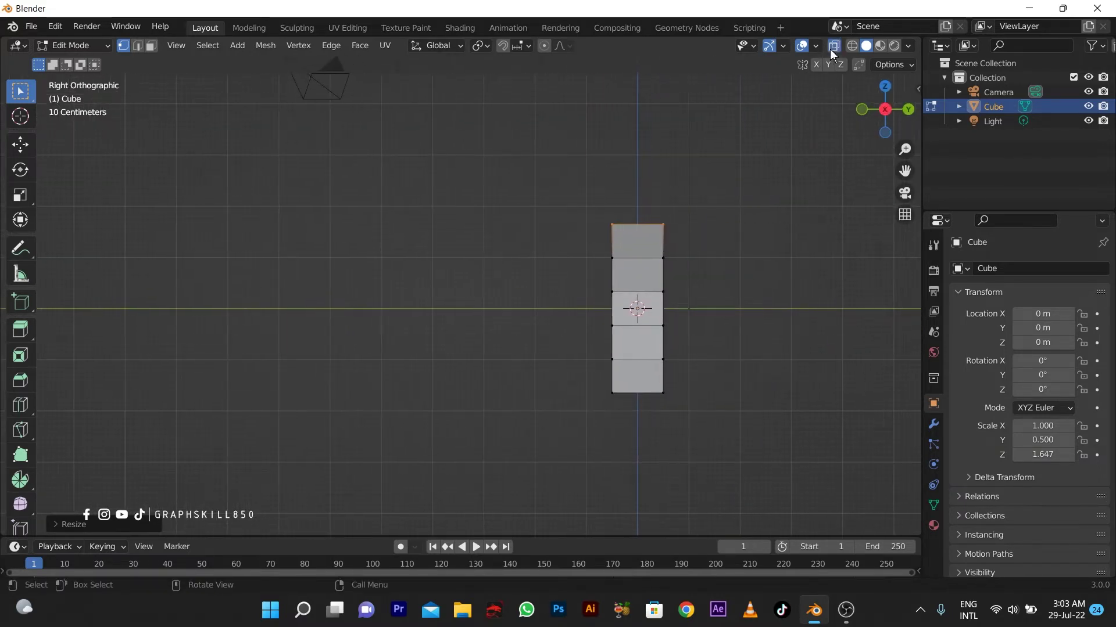
pyautogui.click(833, 47)
pyautogui.scroll(2, 708, 375)
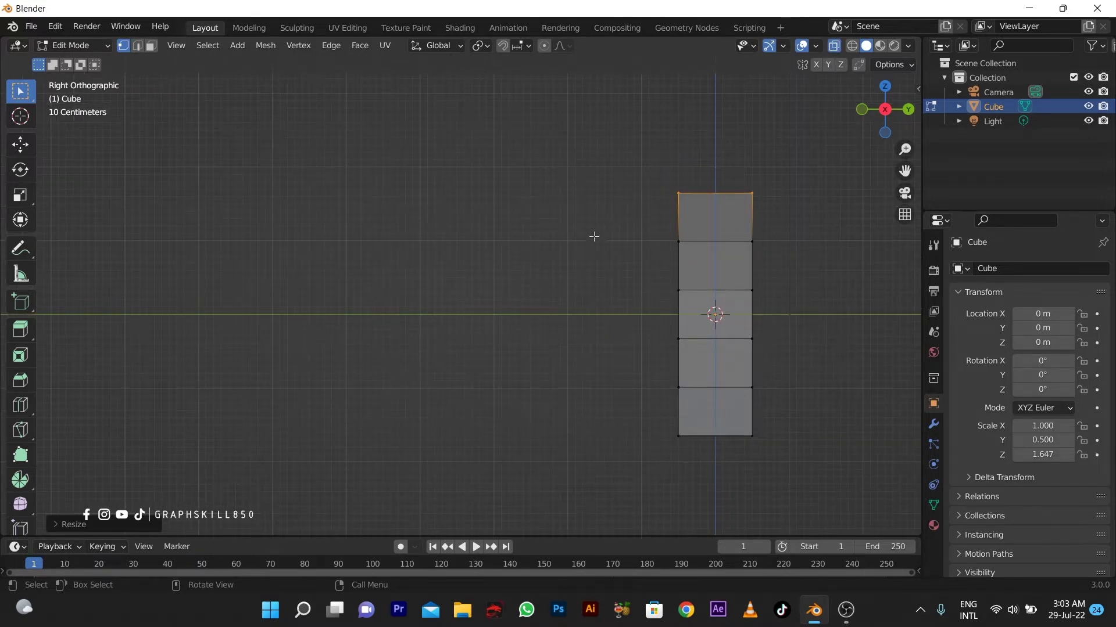
pyautogui.moveTo(596, 222); pyautogui.dragTo(779, 267)
pyautogui.moveTo(779, 267); pyautogui.dragTo(812, 279, button='middle')
pyautogui.press('KP_3')
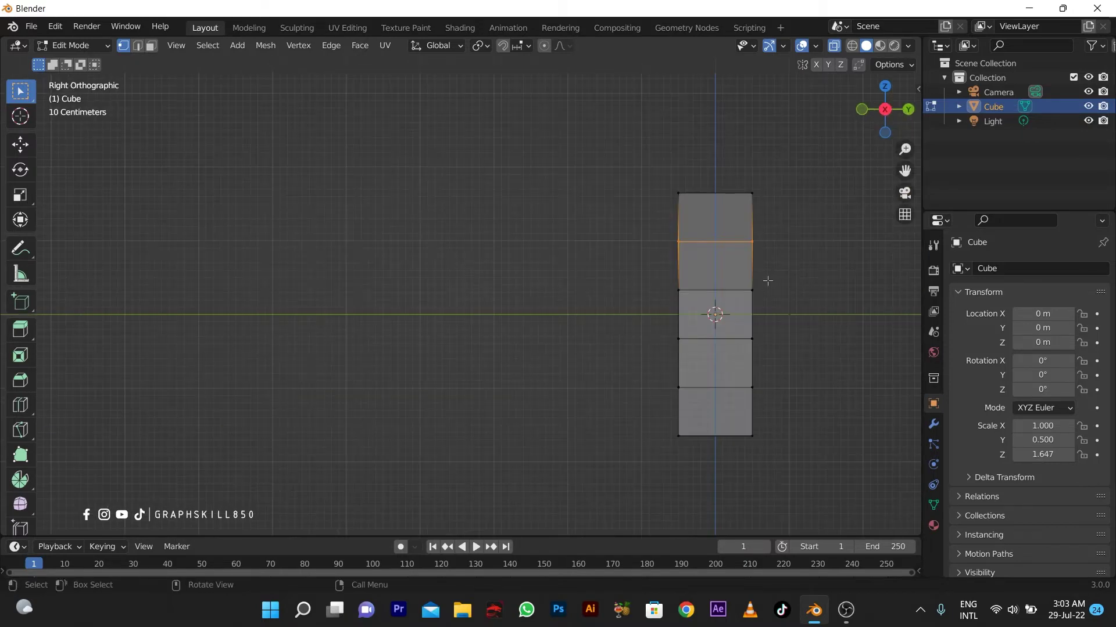
pyautogui.press('s')
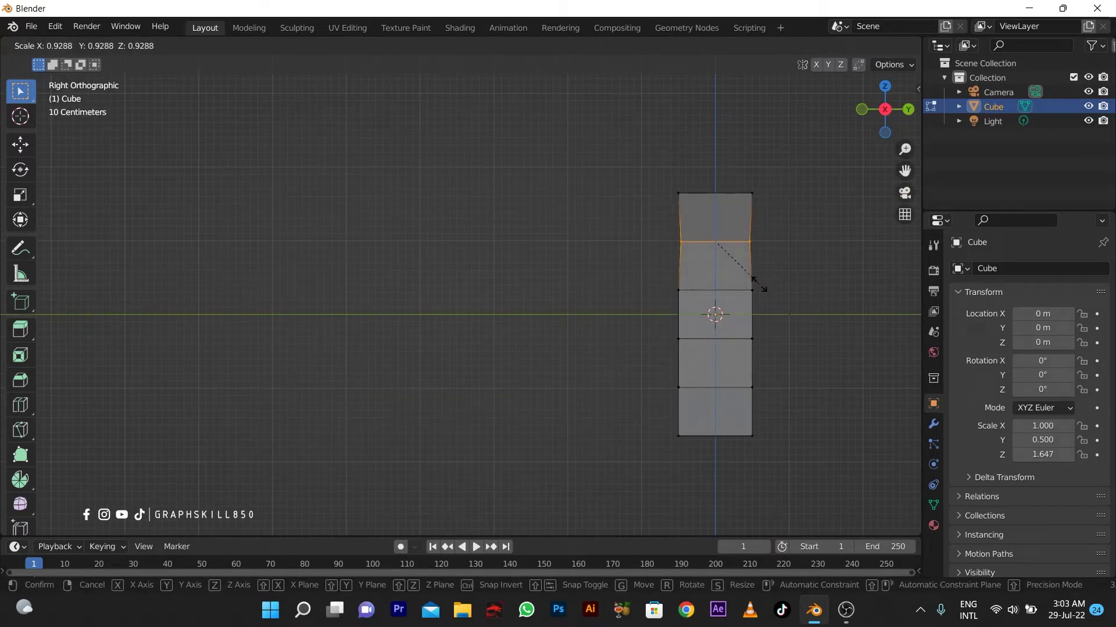
pyautogui.press('y')
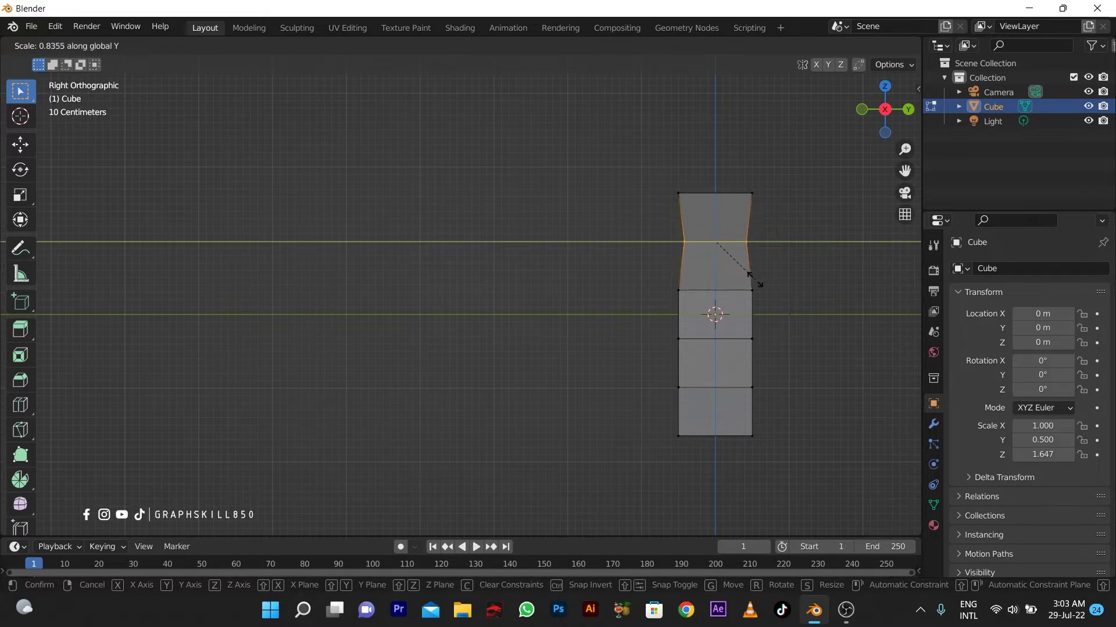
pyautogui.press('Escape')
# Narrow the second loop cut from the top to about 0.77 times along Y
pyautogui.keyDown('alt'); pyautogui.click(703, 290); pyautogui.keyUp('alt')
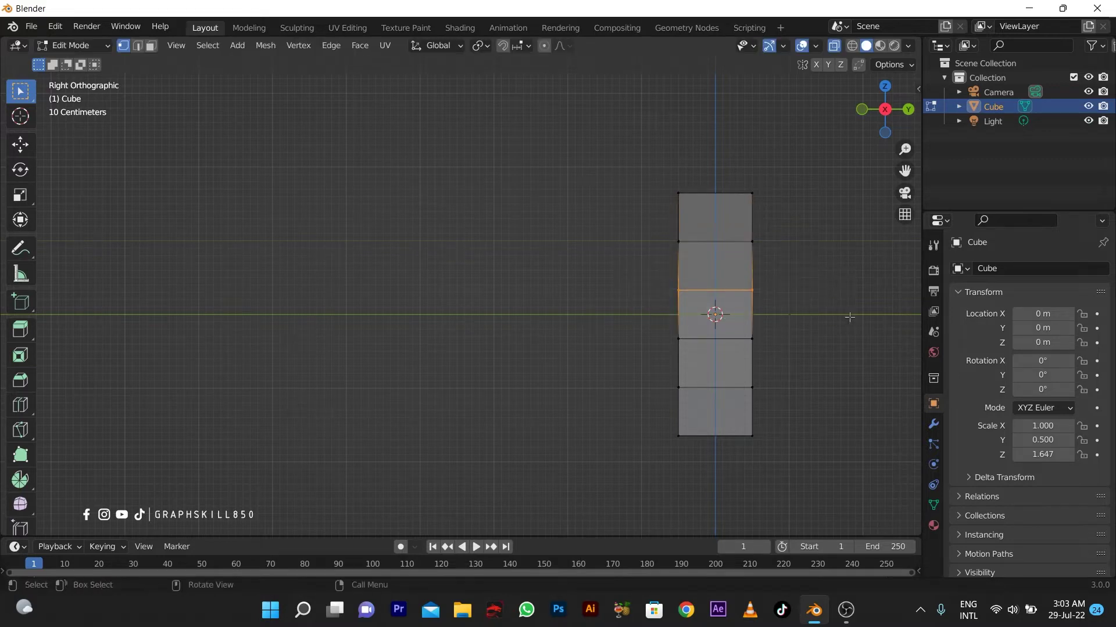
pyautogui.press('s')
pyautogui.press('y')
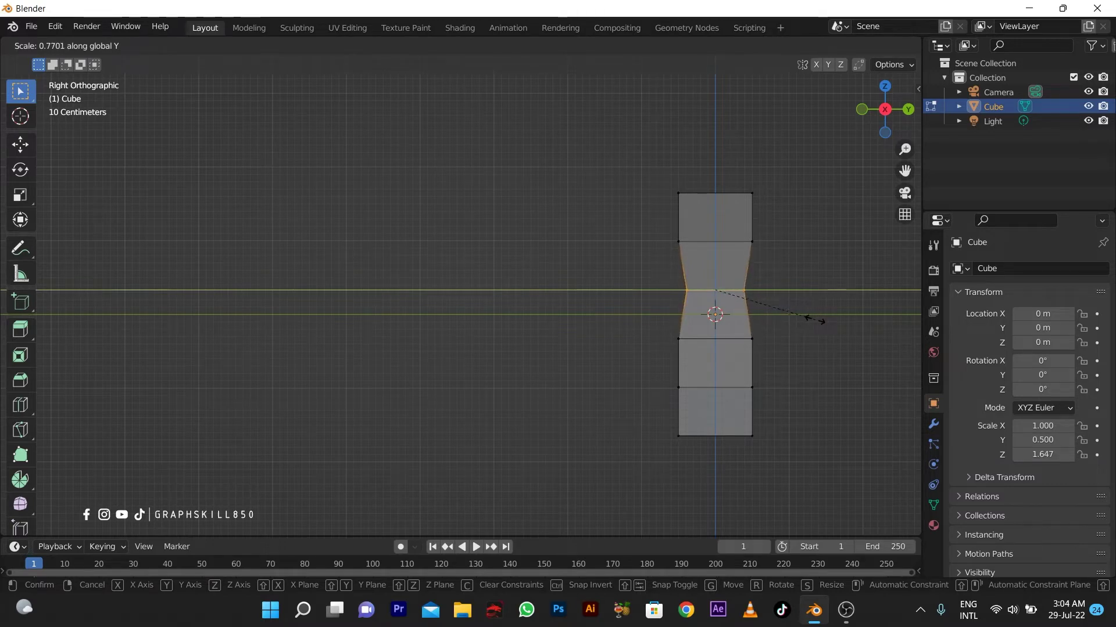
pyautogui.click(815, 320)
# Narrow the third loop cut from the top to about 0.56 times along Y
pyautogui.moveTo(607, 307); pyautogui.dragTo(840, 377)
pyautogui.press('s')
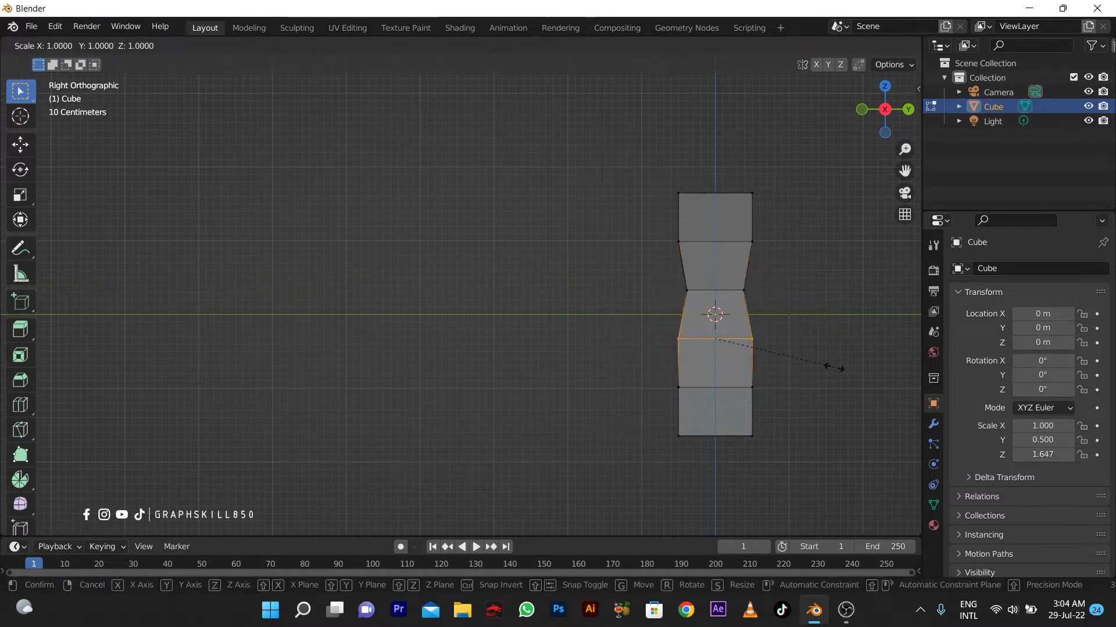
pyautogui.press('y')
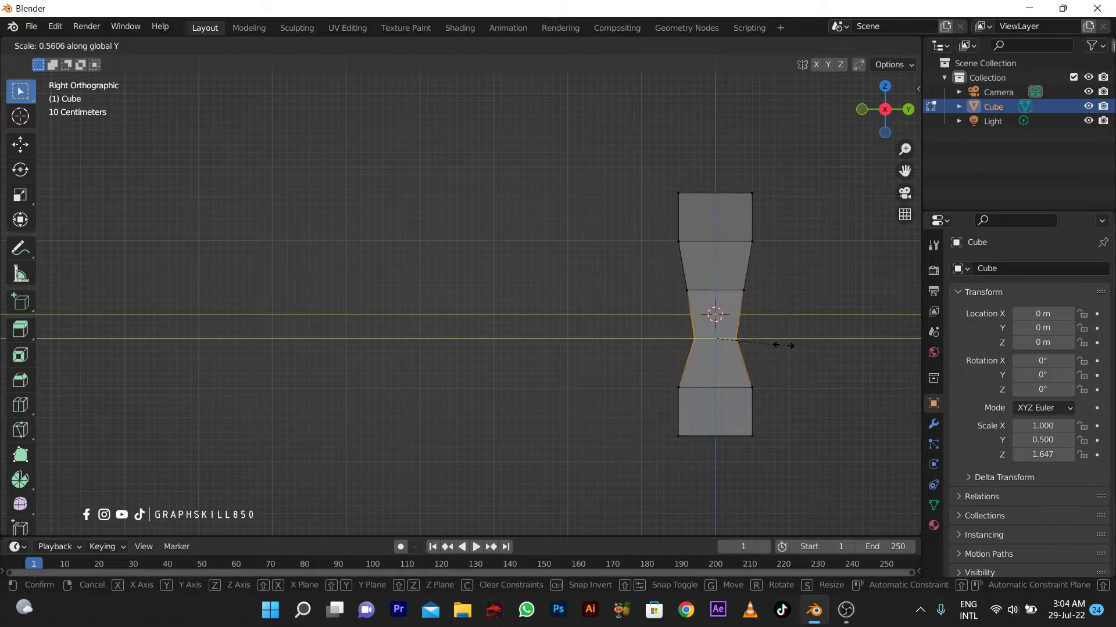
pyautogui.click(782, 346)
# Narrow the lowest loop cut to about 0.16 times along Y
pyautogui.moveTo(593, 375); pyautogui.dragTo(821, 413)
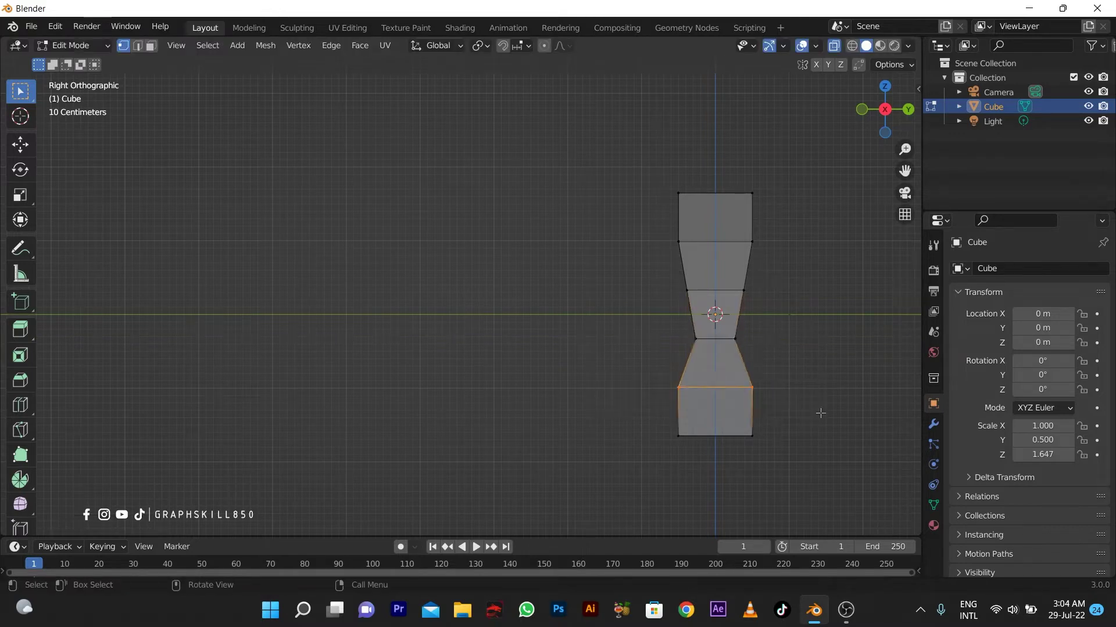
pyautogui.press('s')
pyautogui.press('y')
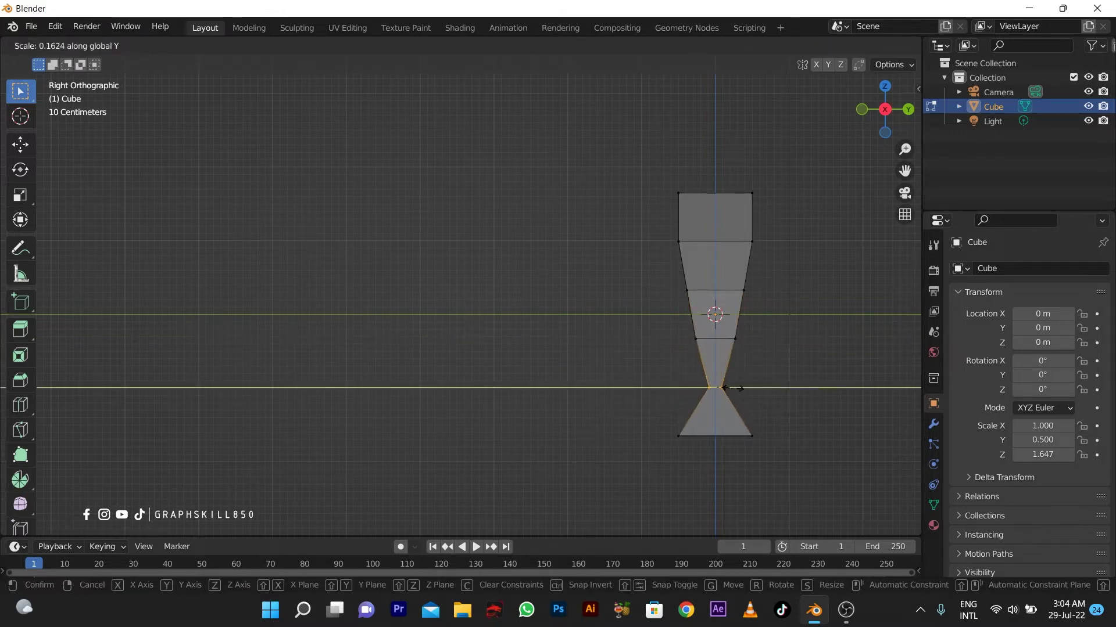
pyautogui.click(733, 389)
# Pinch the bottom edge of the block to about 0.06 times along Y
pyautogui.moveTo(591, 415); pyautogui.dragTo(866, 467)
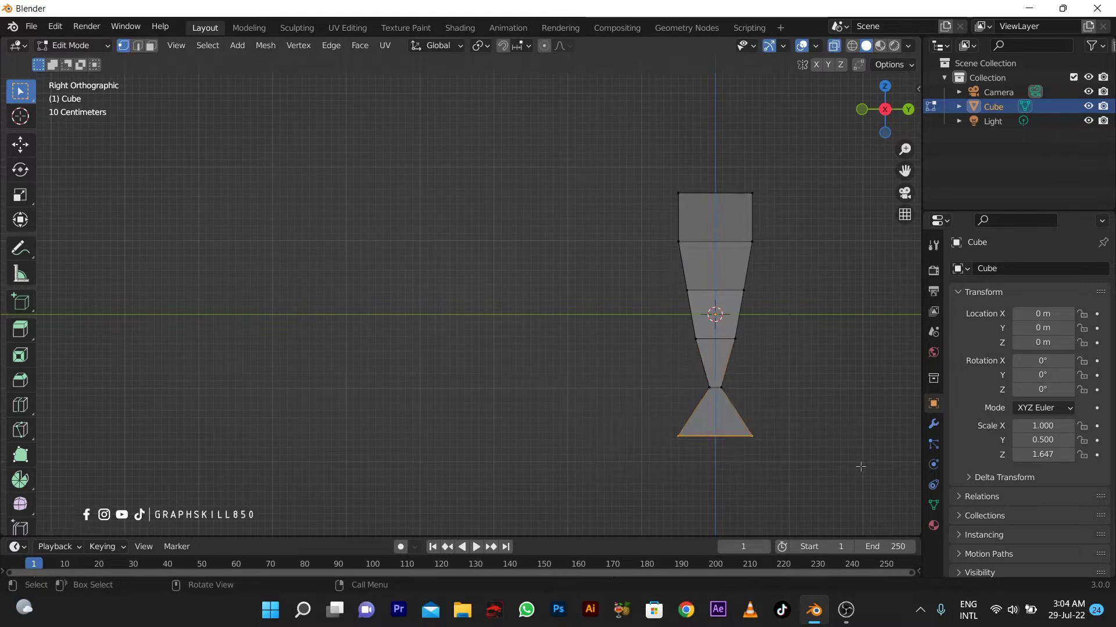
pyautogui.press('s')
pyautogui.press('y')
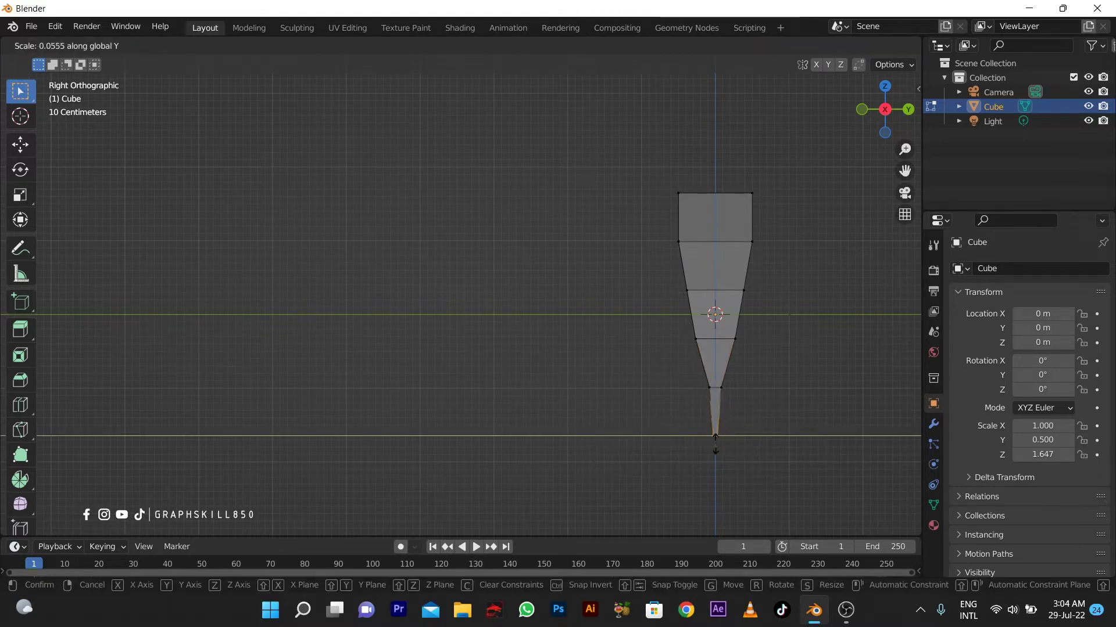
pyautogui.click(715, 443)
# Widen the lowest loop cut to about 1.66 times along Y in the right orthographic view, giving the sides an even taper
pyautogui.scroll(3, 730, 431)
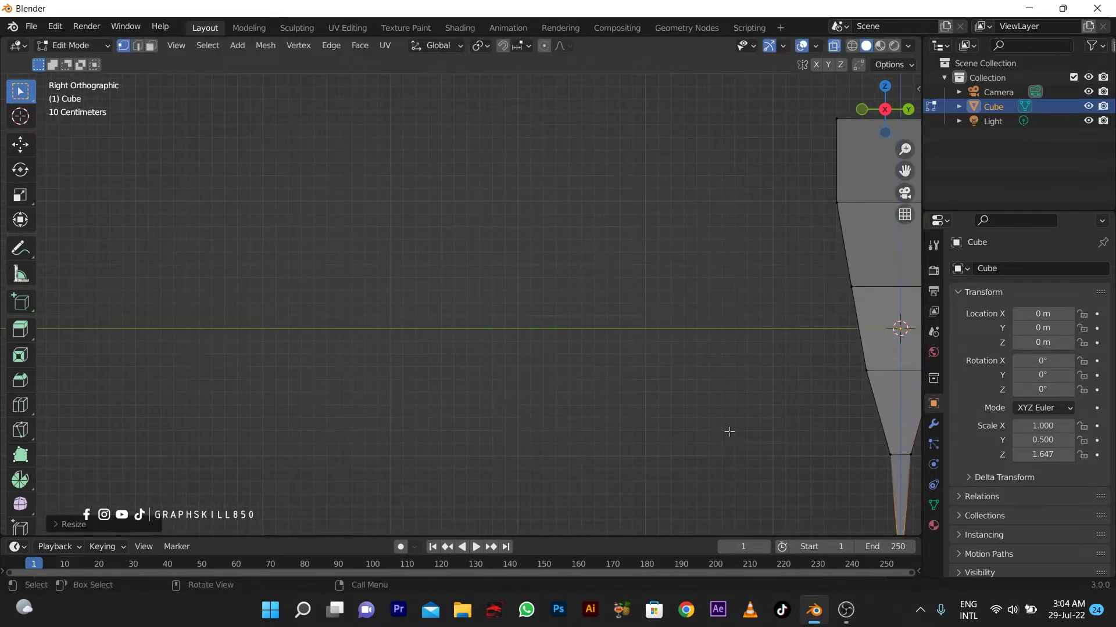
pyautogui.keyDown('shift'); pyautogui.moveTo(678, 412); pyautogui.dragTo(493, 346, button='middle'); pyautogui.keyUp('shift')
pyautogui.moveTo(500, 343); pyautogui.dragTo(715, 416)
pyautogui.moveTo(715, 416); pyautogui.dragTo(748, 416, button='middle')
pyautogui.scroll(-7, 495, 329)
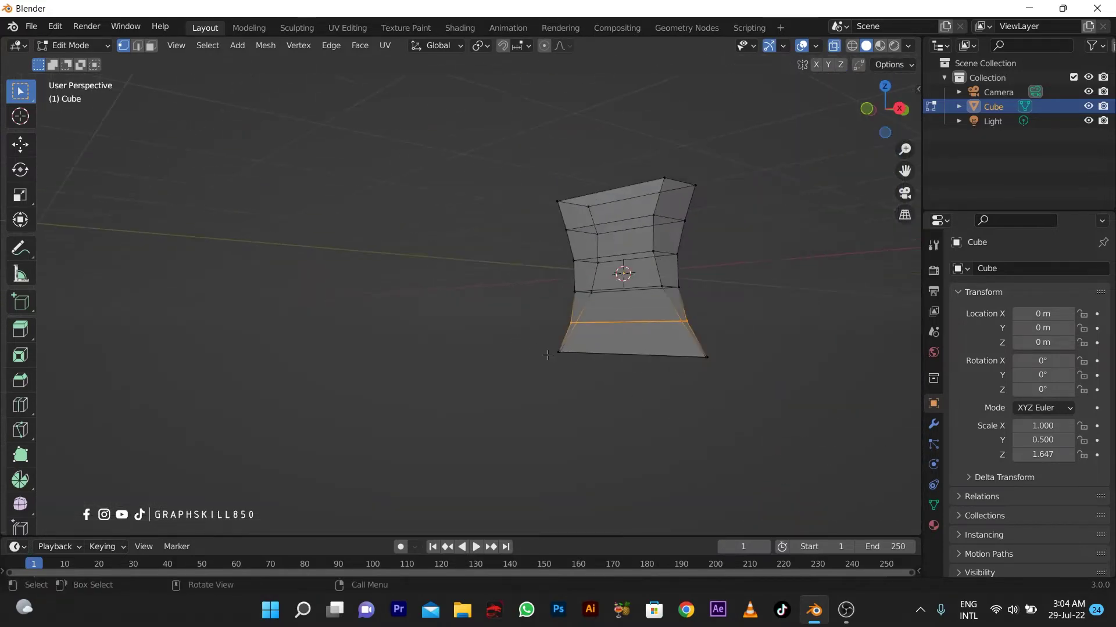
pyautogui.moveTo(548, 357); pyautogui.dragTo(557, 427, button='middle')
pyautogui.press('KP_3')
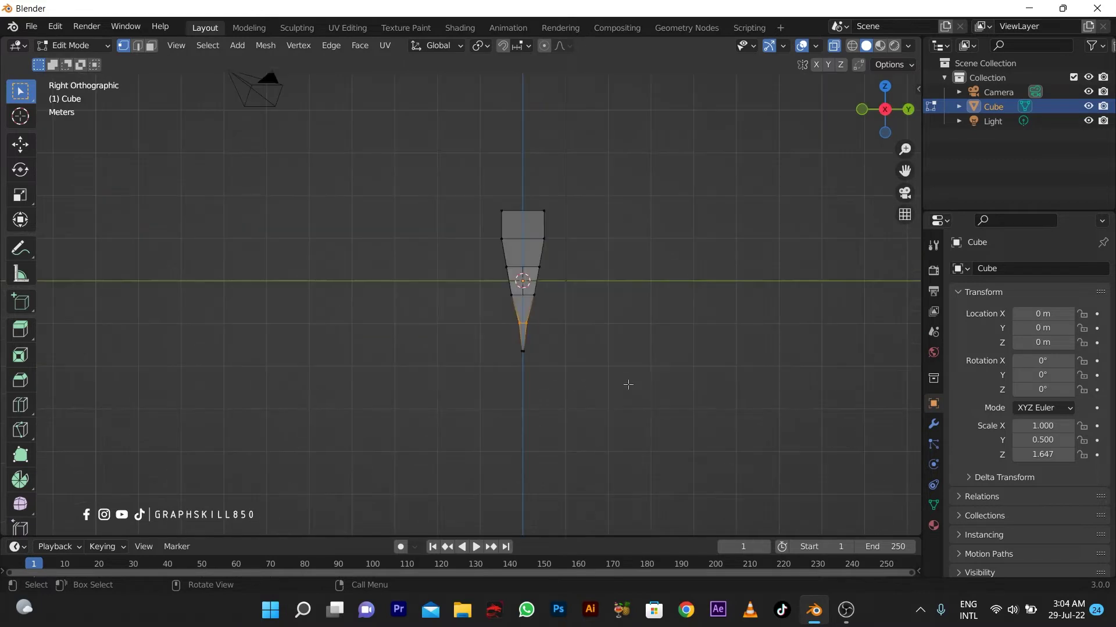
pyautogui.scroll(2, 503, 342)
pyautogui.scroll(2, 571, 363)
pyautogui.press('s')
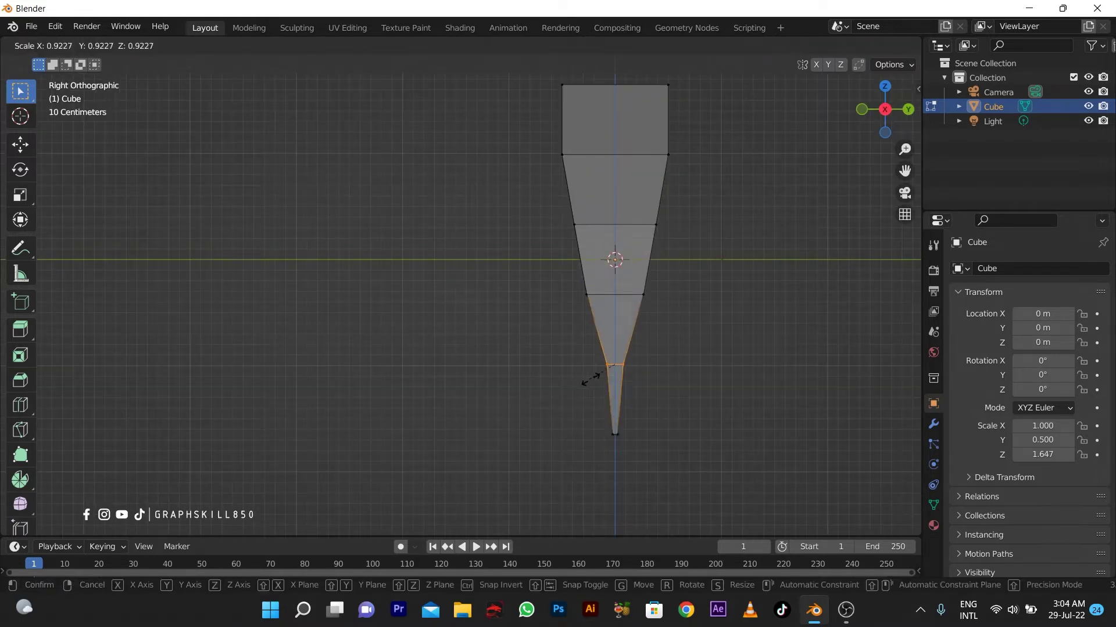
pyautogui.press('y')
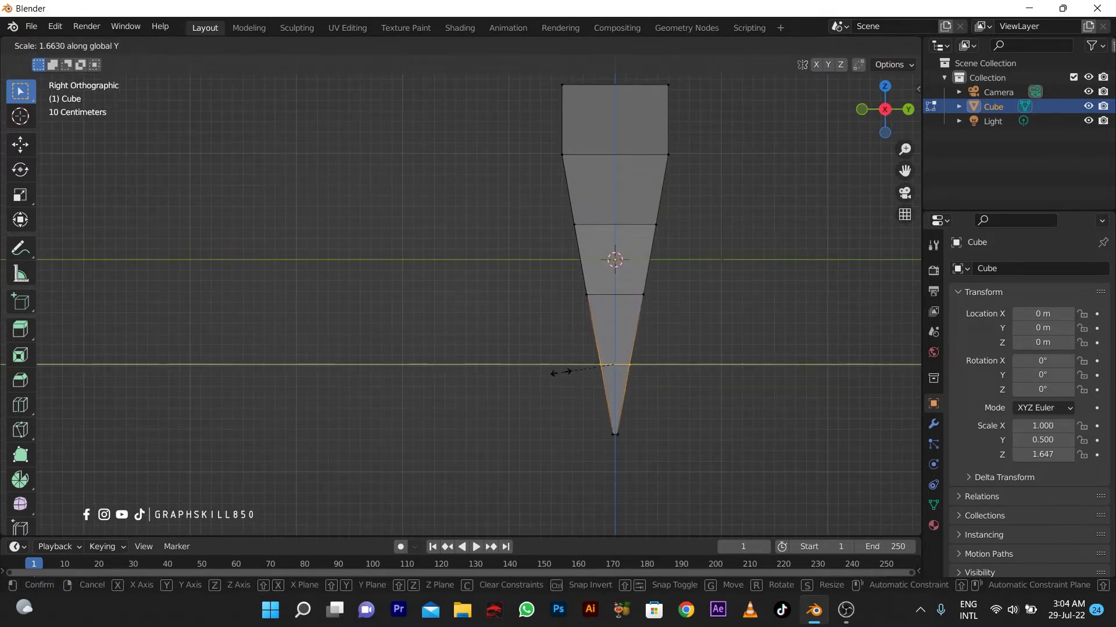
pyautogui.click(551, 372)
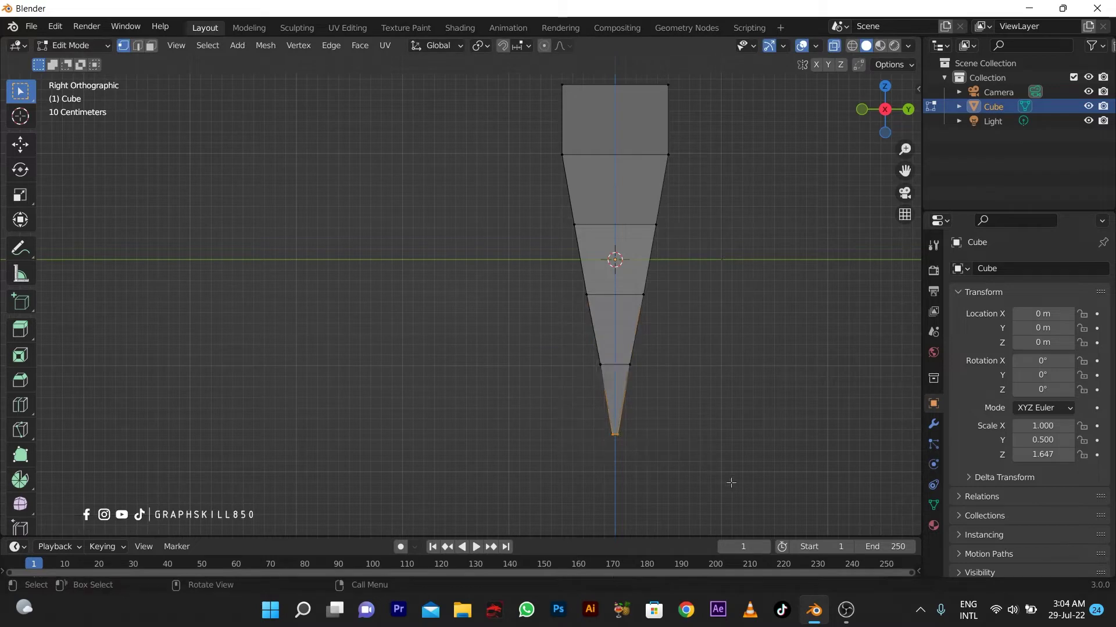
# Narrow the bottom edge further along Y until it forms a sharp point in side view
pyautogui.press('s')
pyautogui.press('y')
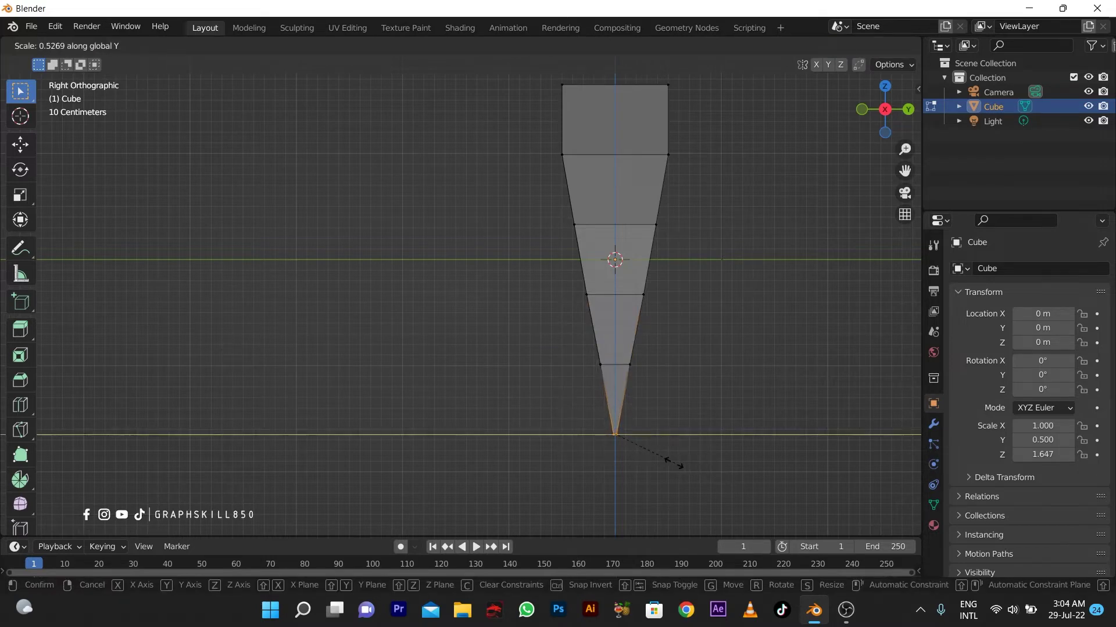
pyautogui.click(655, 458)
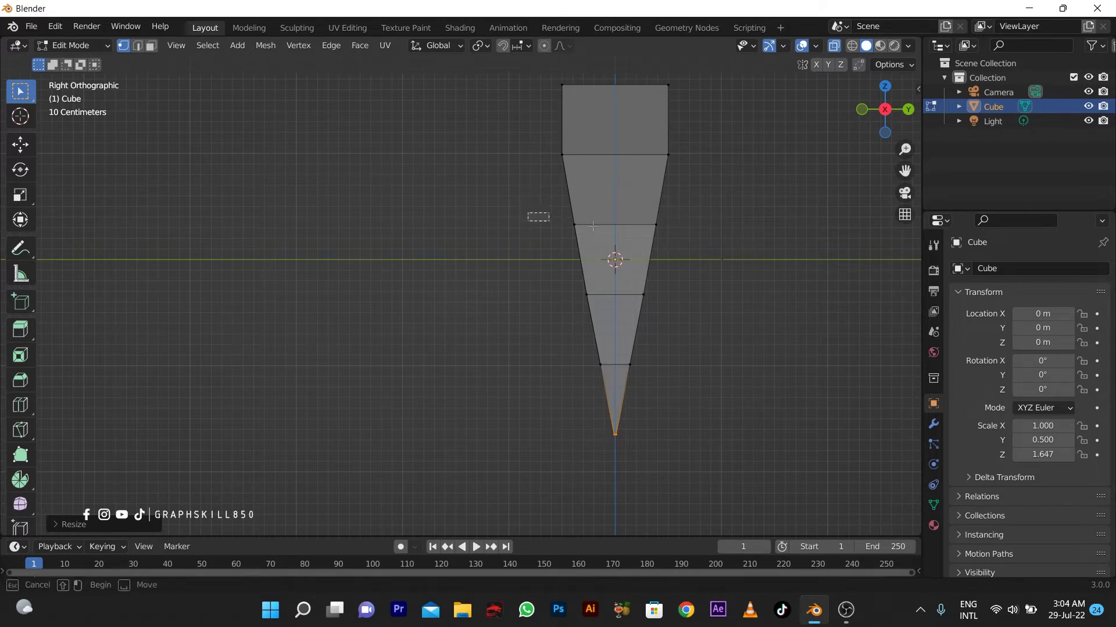
# Widen the second loop cut from the top to about 1.07 times along Y
pyautogui.keyDown('alt'); pyautogui.click(535, 218); pyautogui.keyUp('alt')
pyautogui.press('s')
pyautogui.press('y')
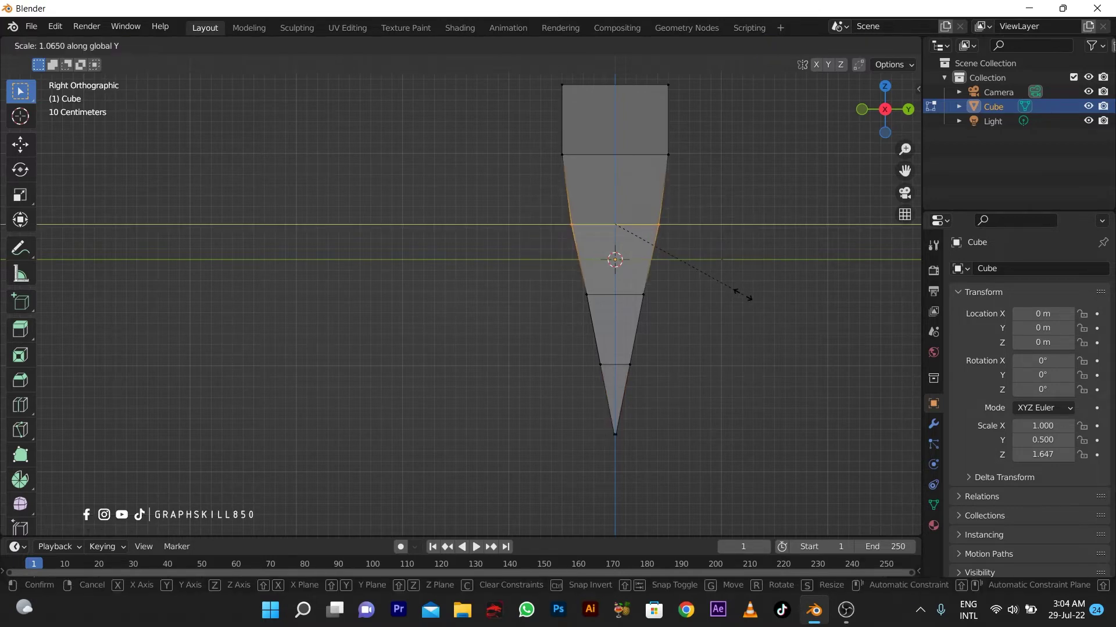
pyautogui.click(749, 297)
# Return the viewport to solid shading with X-ray off and view the block in perspective in Object Mode
pyautogui.moveTo(720, 316); pyautogui.dragTo(598, 418, button='middle')
pyautogui.click(851, 47)
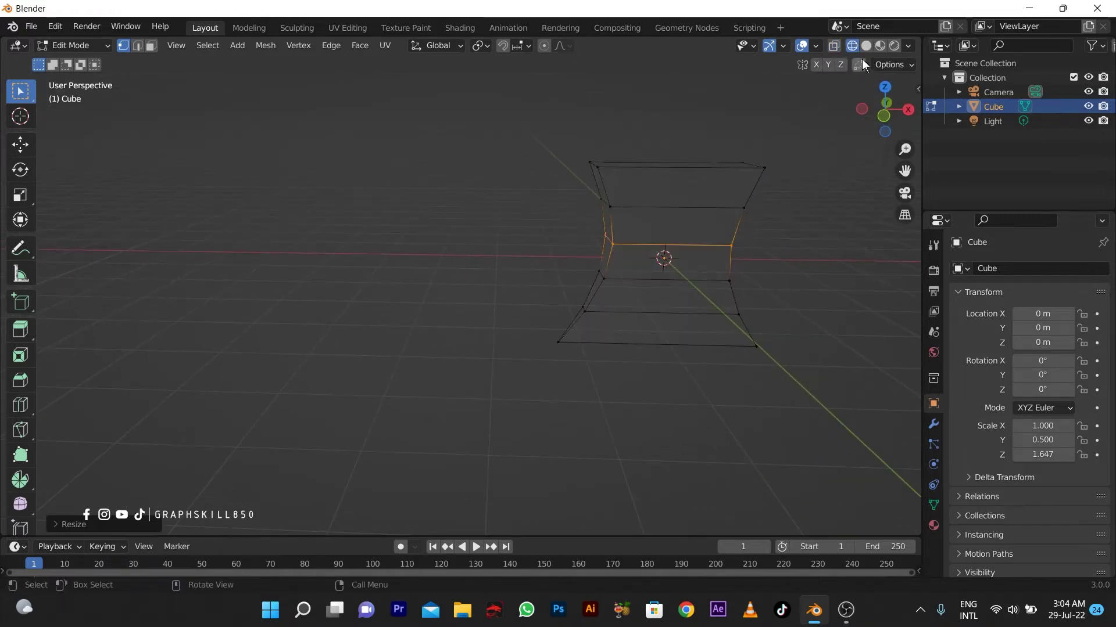
pyautogui.click(882, 45)
pyautogui.click(865, 45)
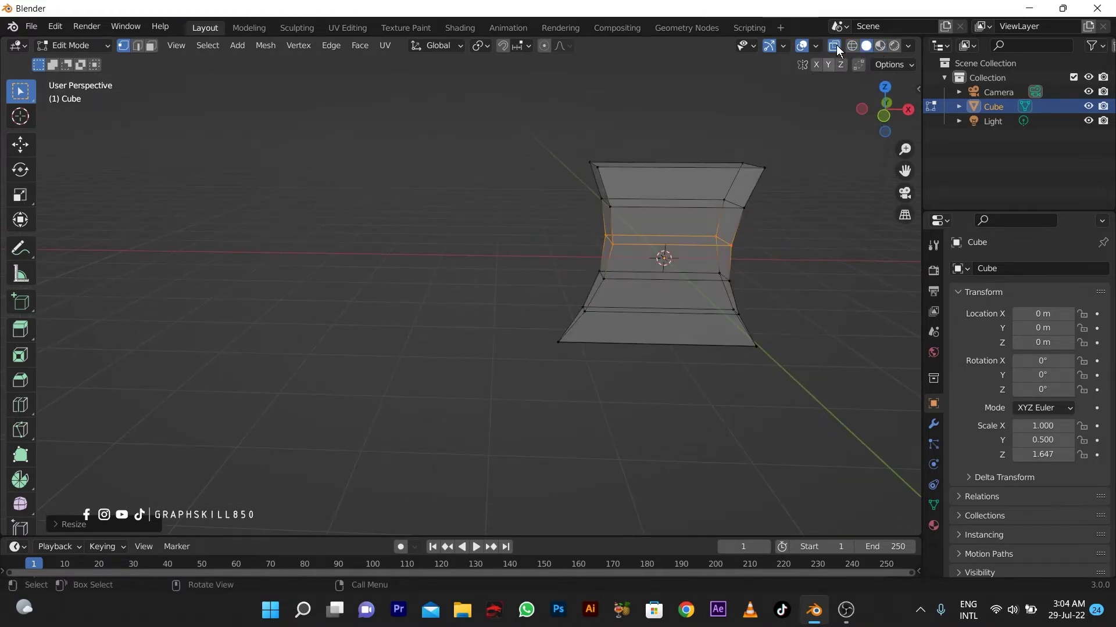
pyautogui.click(835, 45)
pyautogui.scroll(-3, 440, 249)
pyautogui.moveTo(441, 248); pyautogui.dragTo(409, 299, button='middle')
pyautogui.press('Tab')
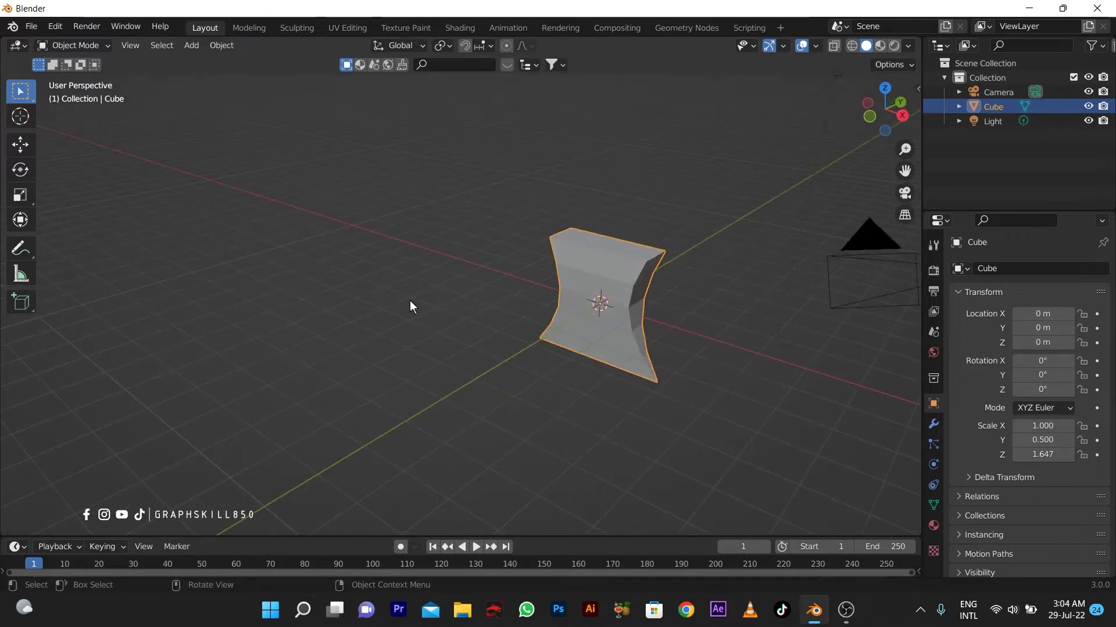
pyautogui.moveTo(570, 281); pyautogui.dragTo(595, 294, button='middle')
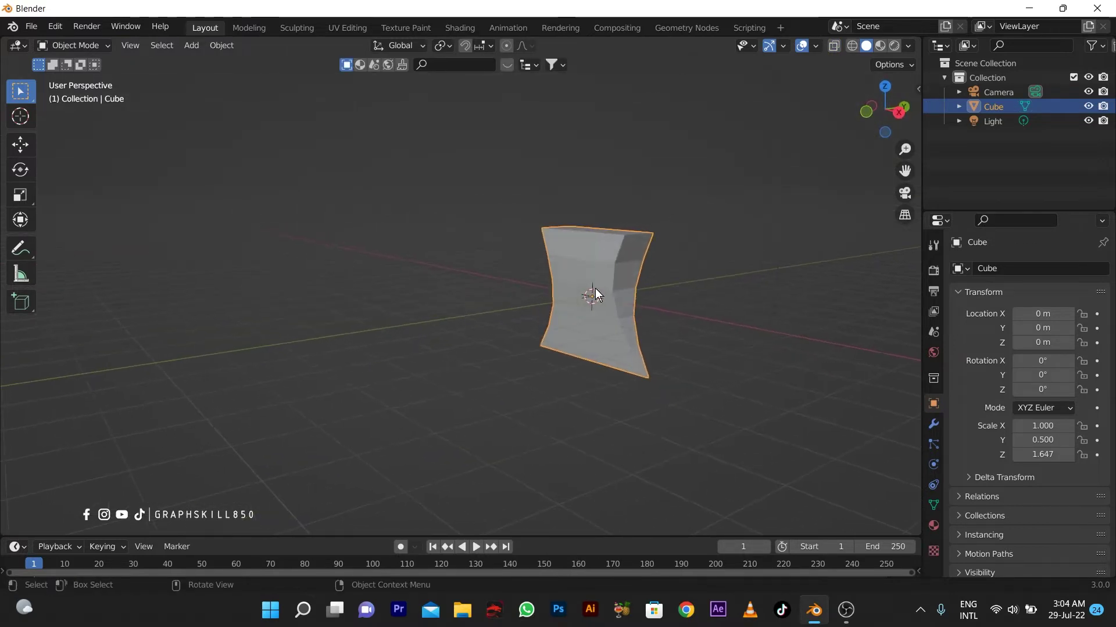
# Add a Subdivision Surface modifier to the block and set both its viewport and render levels to 6
pyautogui.click(933, 424)
pyautogui.click(1016, 270)
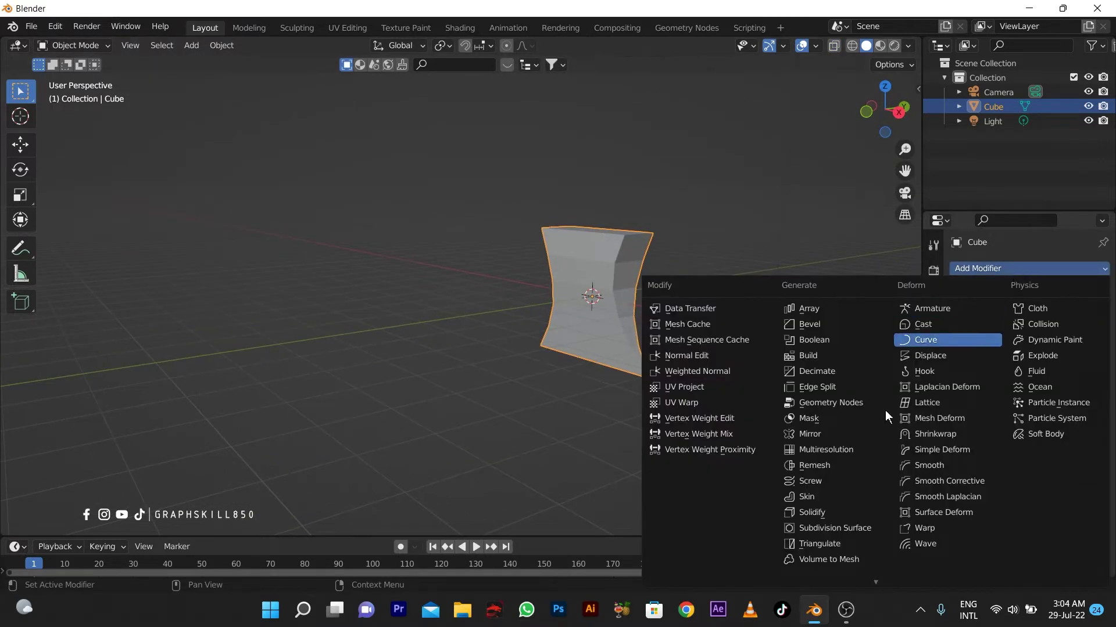
pyautogui.click(826, 526)
pyautogui.click(1084, 332)
pyautogui.click(1085, 332)
pyautogui.click(1084, 331)
pyautogui.click(1085, 332)
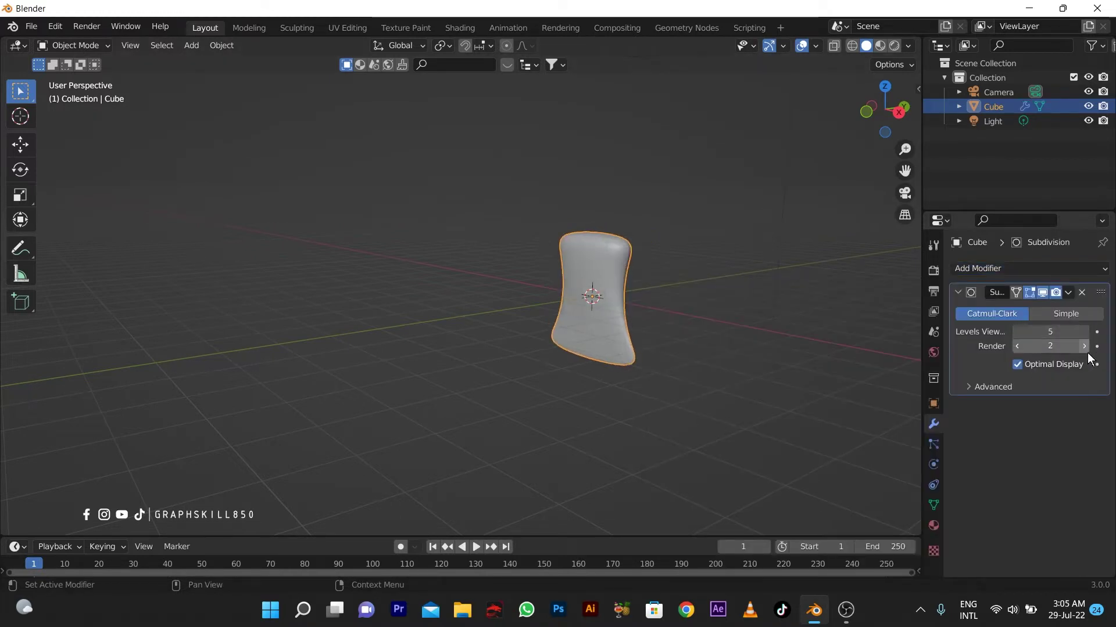
pyautogui.click(1085, 347)
pyautogui.click(1086, 347)
pyautogui.click(1086, 346)
pyautogui.click(1086, 346)
pyautogui.click(1084, 331)
# Open the smoothed block in Edit Mode and show it in front orthographic view
pyautogui.scroll(2, 626, 301)
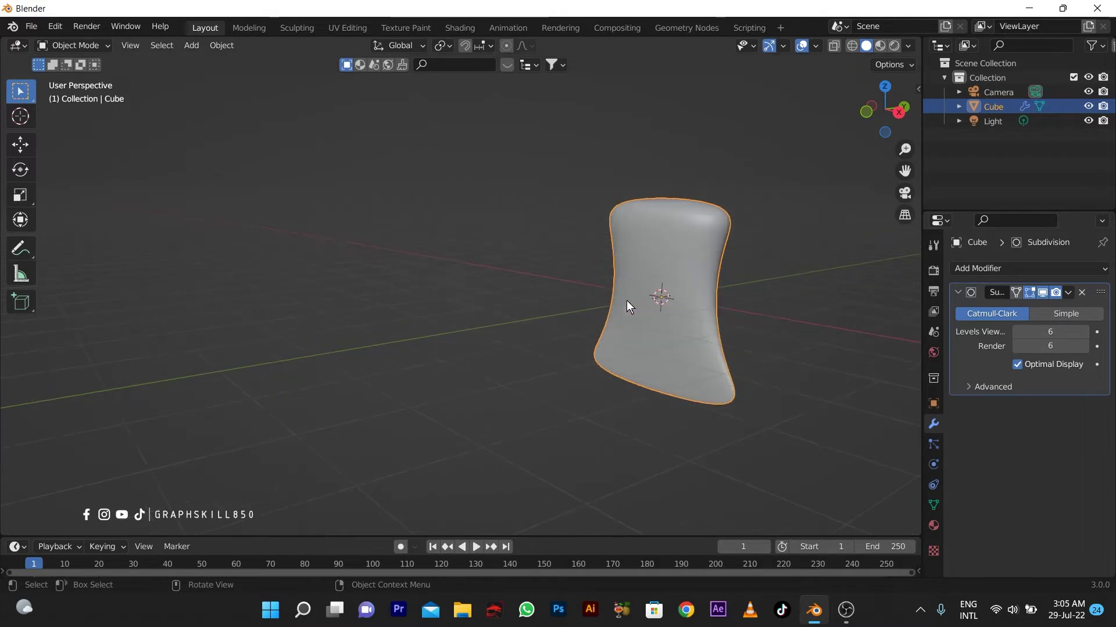
pyautogui.moveTo(626, 301); pyautogui.dragTo(644, 312, button='middle')
pyautogui.press('Tab')
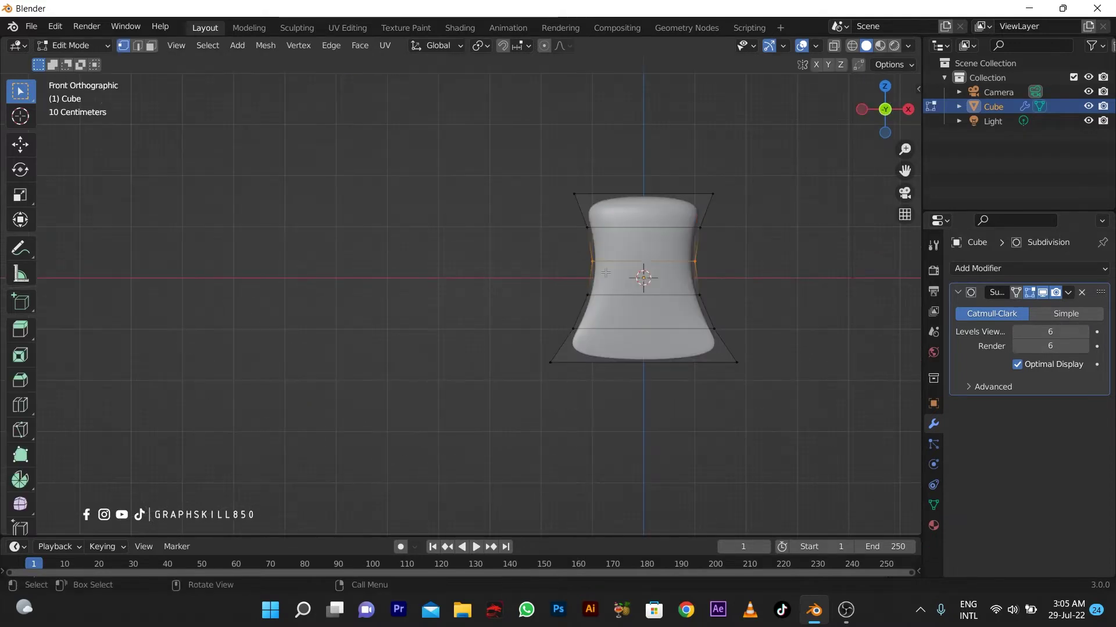
pyautogui.hotkey('ctrl', 't')
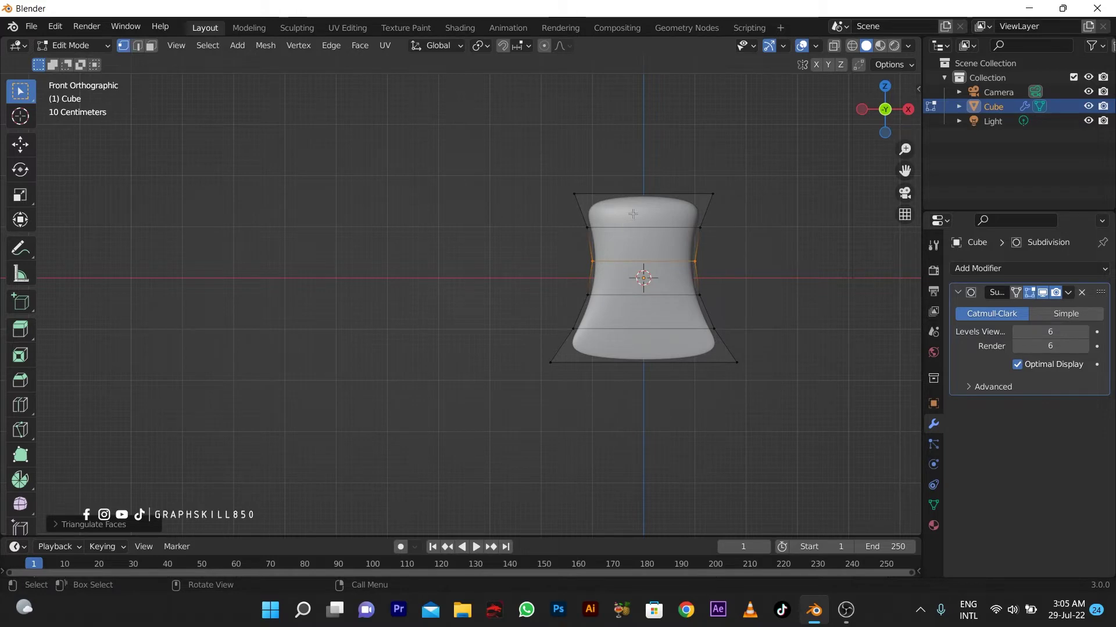
pyautogui.press('Tab')
pyautogui.press('Tab')
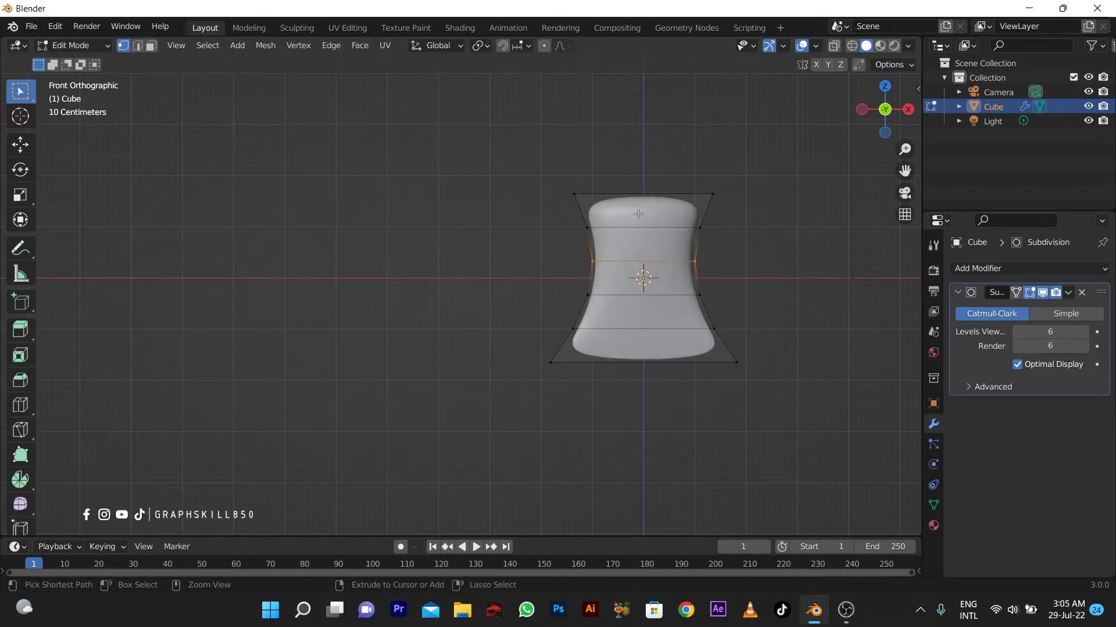
# Add a horizontal loop cut slid tight against the block's top edge to sharpen it
pyautogui.hotkey('ctrl', 'r')
pyautogui.click(568, 211)
pyautogui.click(521, 122)
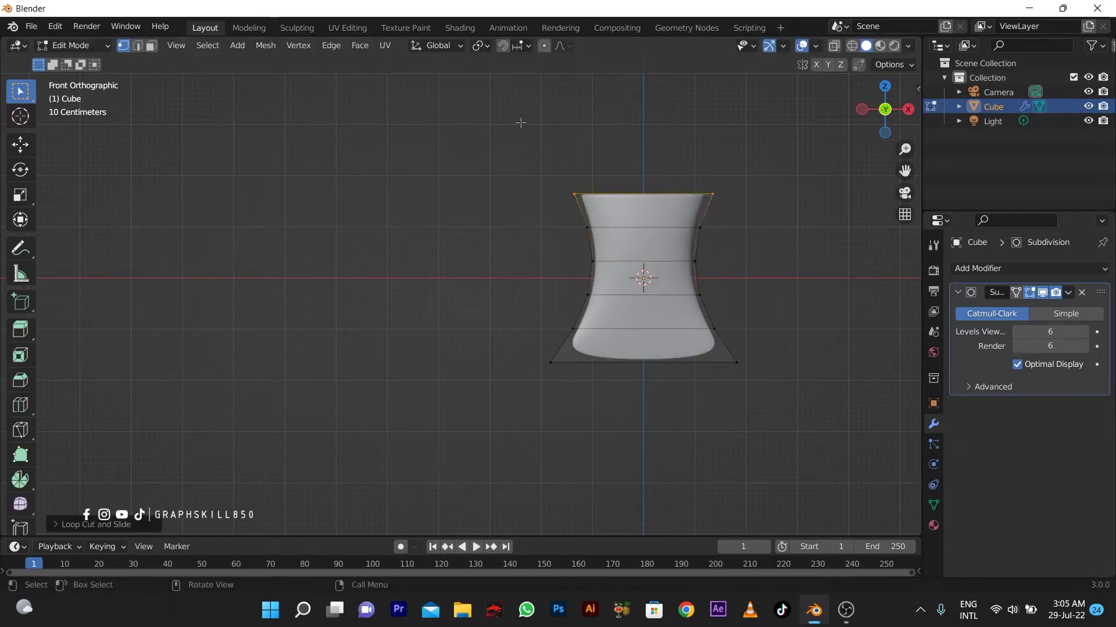
# Add two vertical loop cuts, one slid tight against each side edge of the block in X
pyautogui.hotkey('ctrl', 'r')
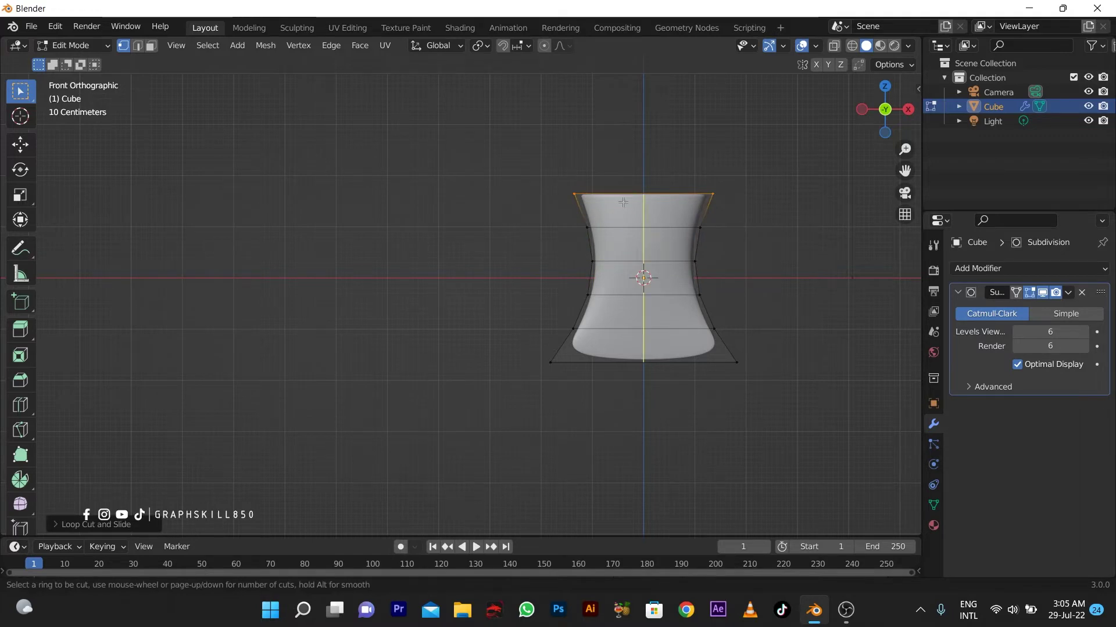
pyautogui.click(623, 203)
pyautogui.click(258, 214)
pyautogui.hotkey('ctrl', 'r')
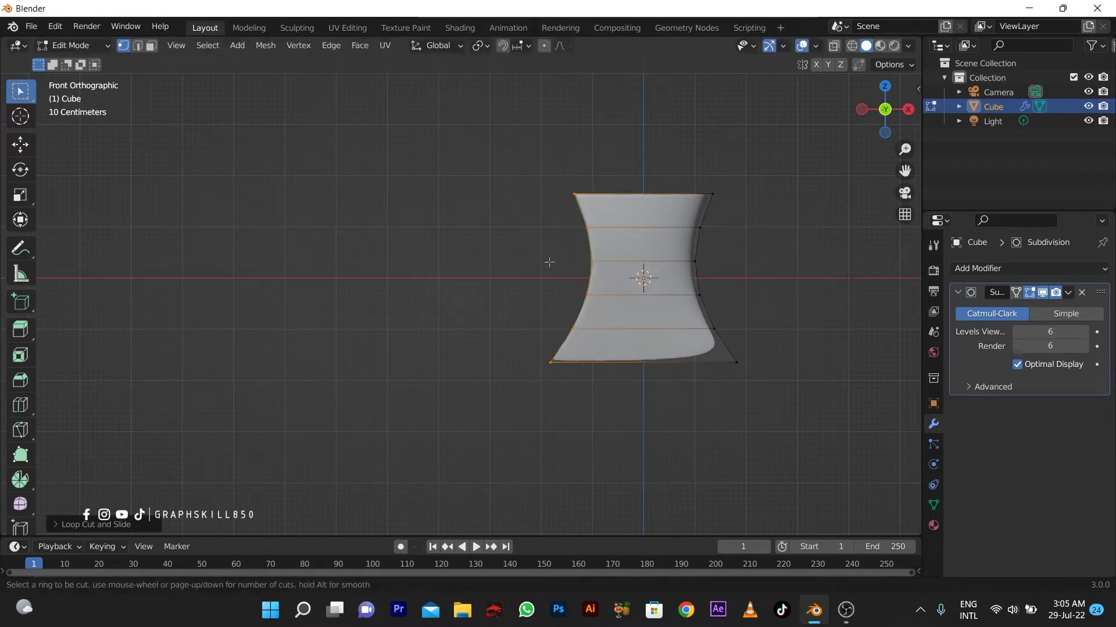
pyautogui.click(657, 196)
pyautogui.click(42, 234)
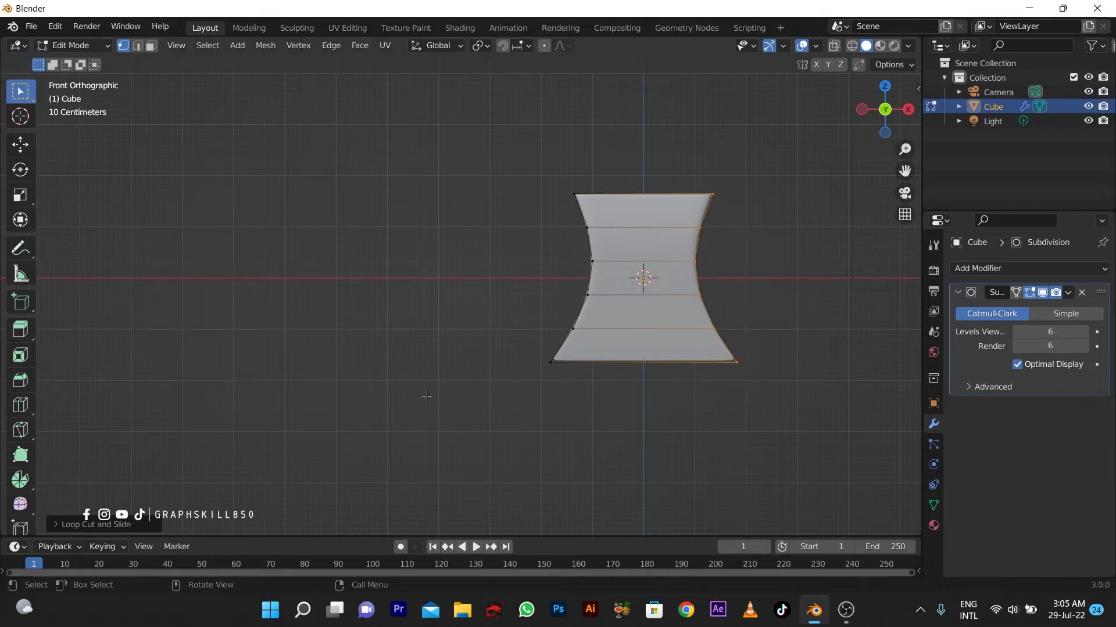
# Add a horizontal loop cut slid tight against the block's bottom edge to sharpen it
pyautogui.press('g')
pyautogui.press('g')
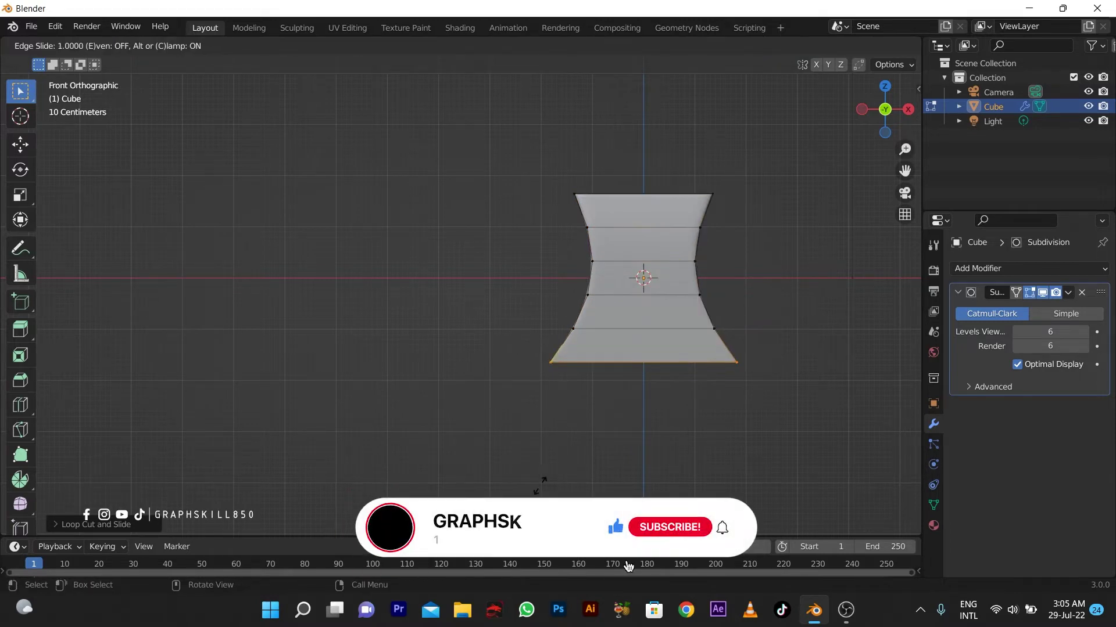
pyautogui.click(540, 489)
# Inspect the sharpened shape in perspective in Object Mode and return to Edit Mode
pyautogui.moveTo(547, 378); pyautogui.dragTo(416, 409, button='middle')
pyautogui.press('Tab')
pyautogui.moveTo(488, 348); pyautogui.dragTo(458, 373, button='middle')
pyautogui.press('Tab')
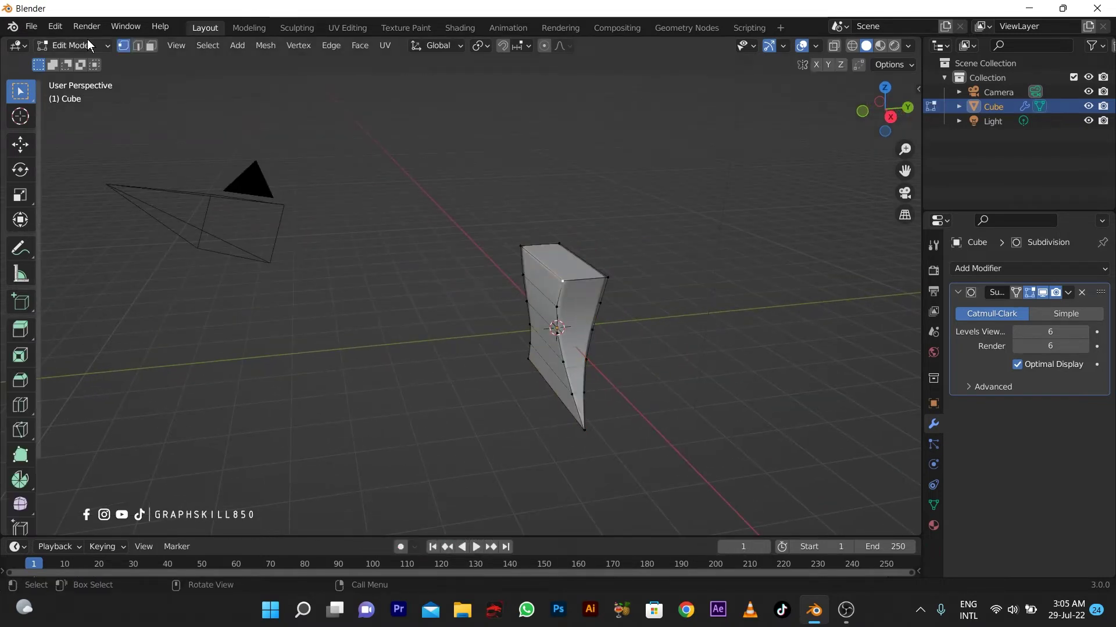
# Try to widen the block's top face to about 4.4 times along Y, selecting it in face mode
pyautogui.click(559, 263)
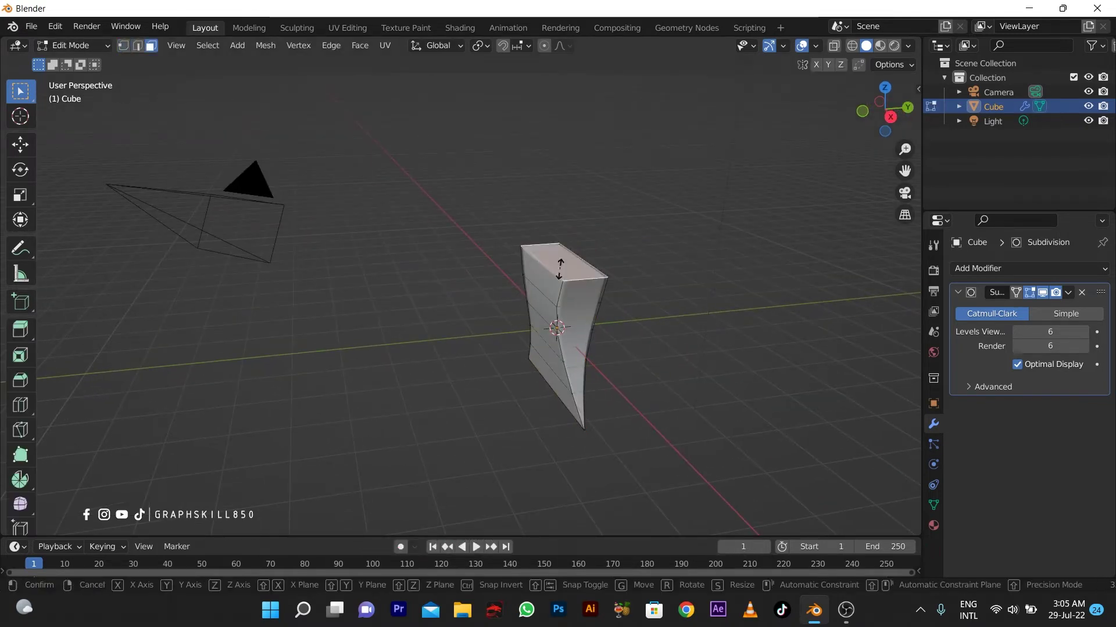
pyautogui.press('s')
pyautogui.press('y')
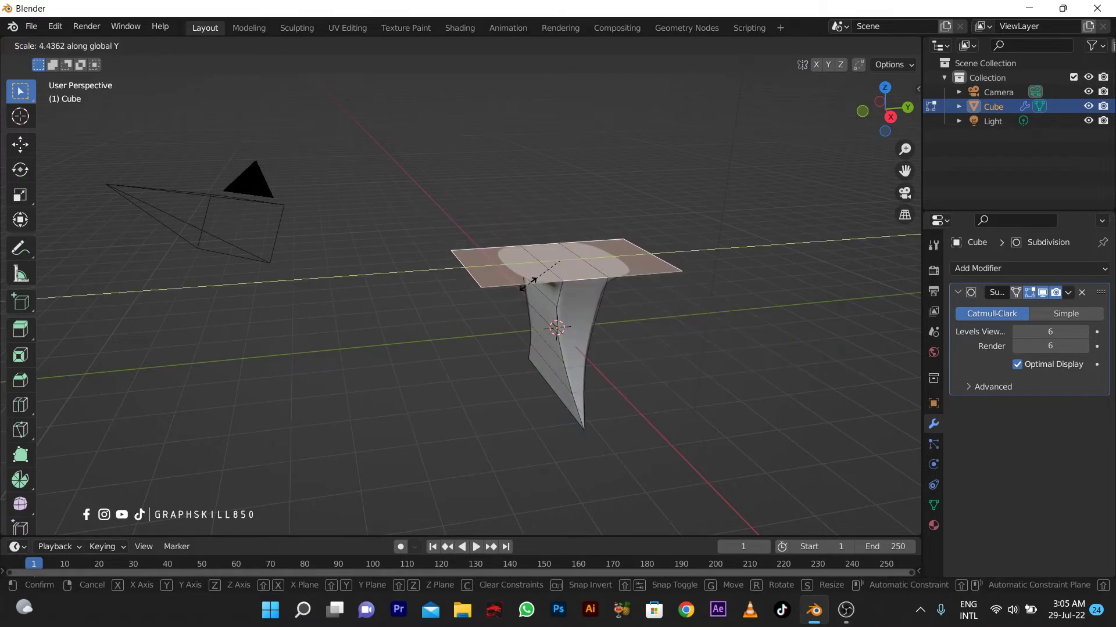
pyautogui.rightClick(567, 268)
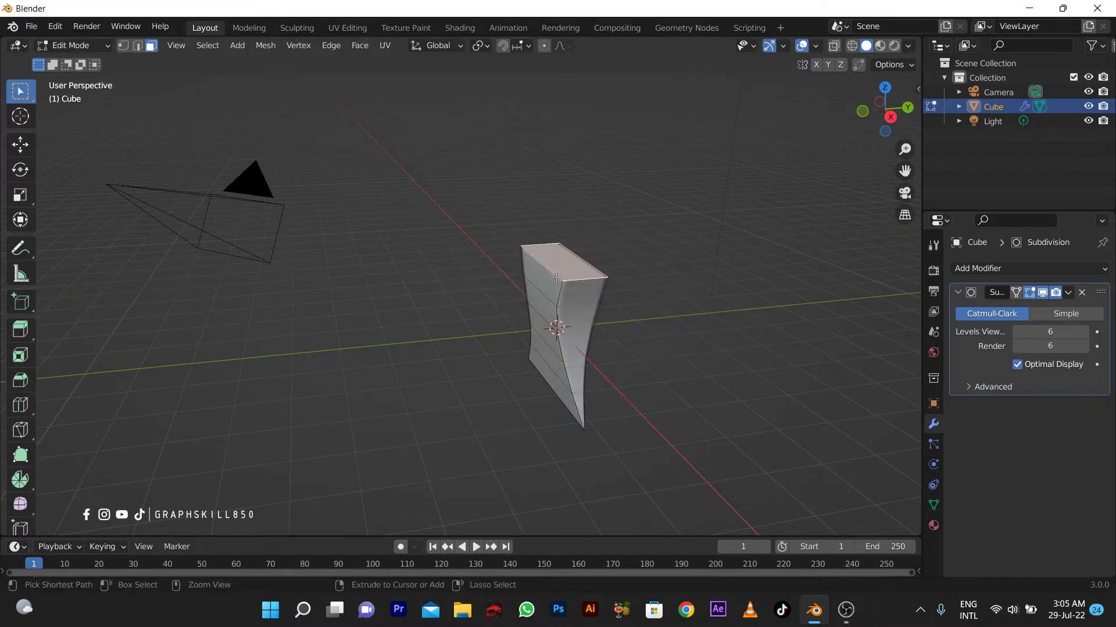
pyautogui.hotkey('ctrl', 'z')
pyautogui.click(540, 265)
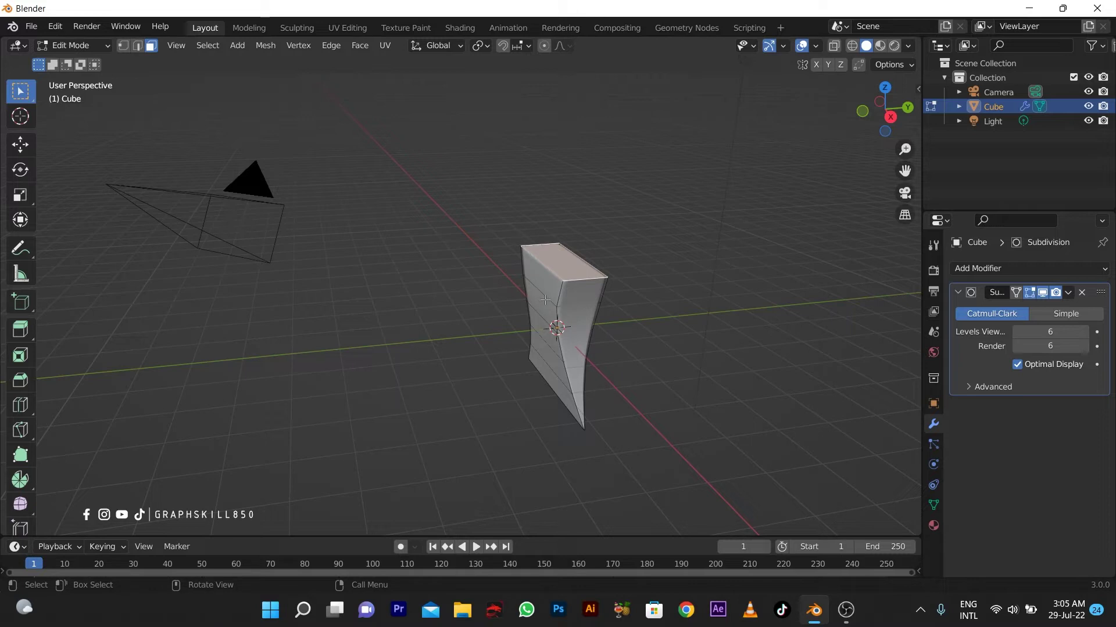
# Widen the block's top face to about 1.06 times along Y
pyautogui.press('s')
pyautogui.press('y')
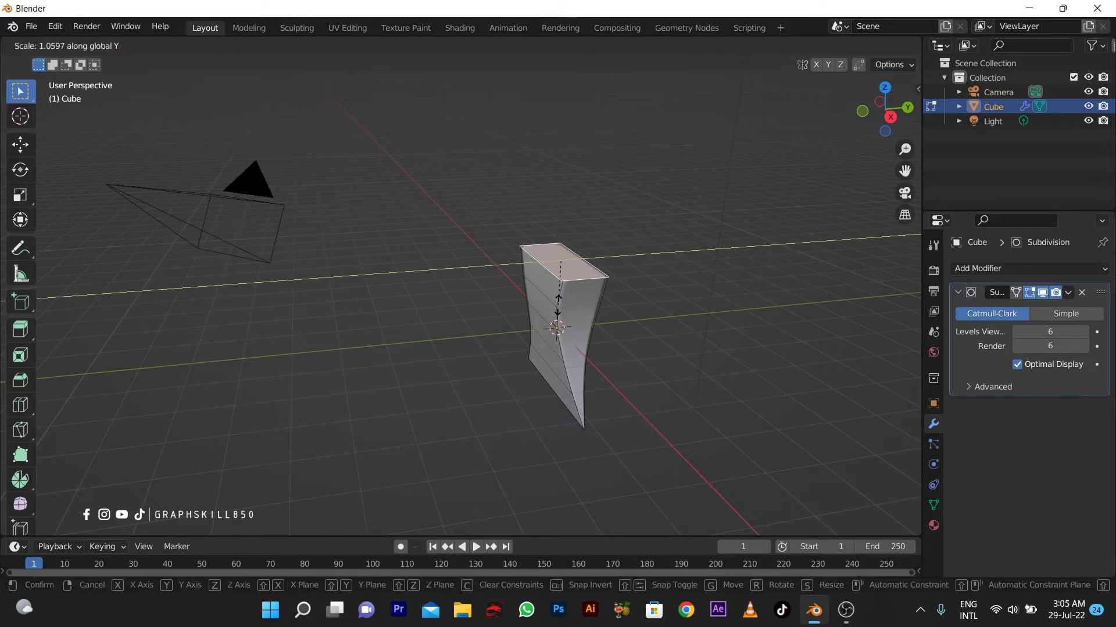
pyautogui.click(558, 303)
# Widen the uppermost ring of side faces to about 1.03 times along Y, and return to Object Mode
pyautogui.click(551, 284)
pyautogui.press('a')
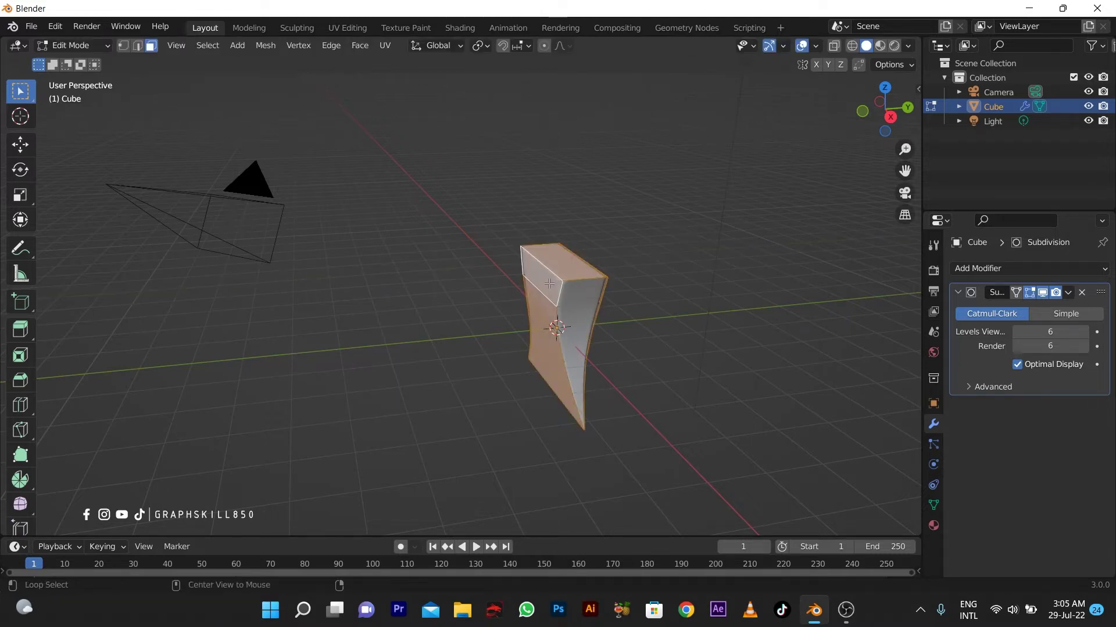
pyautogui.click(551, 283)
pyautogui.keyDown('alt'); pyautogui.click(560, 295); pyautogui.keyUp('alt')
pyautogui.press('s')
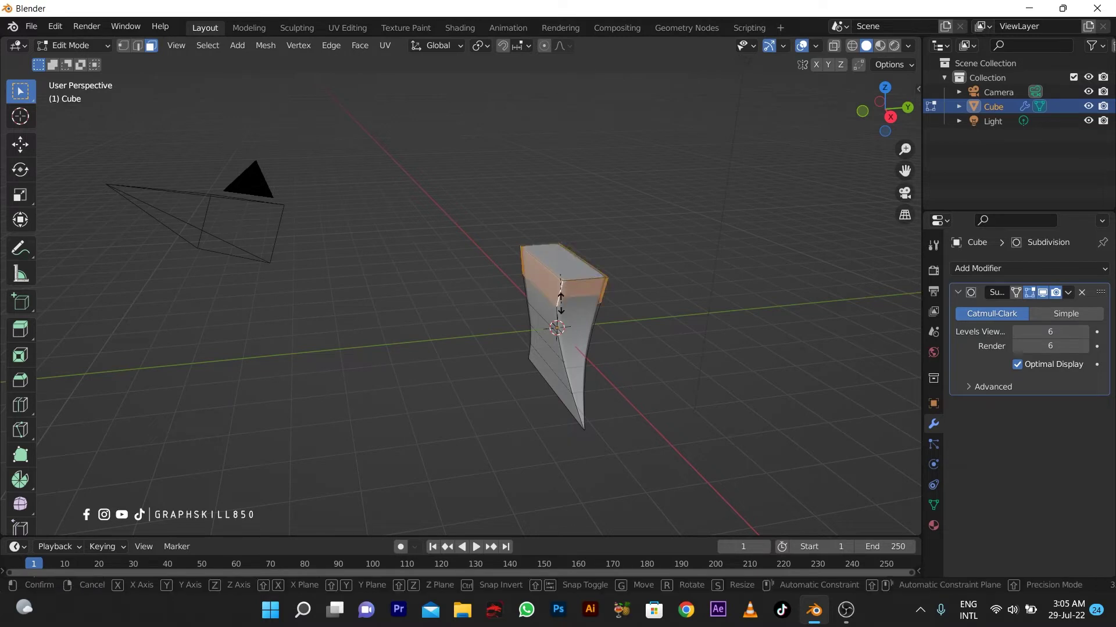
pyautogui.press('y')
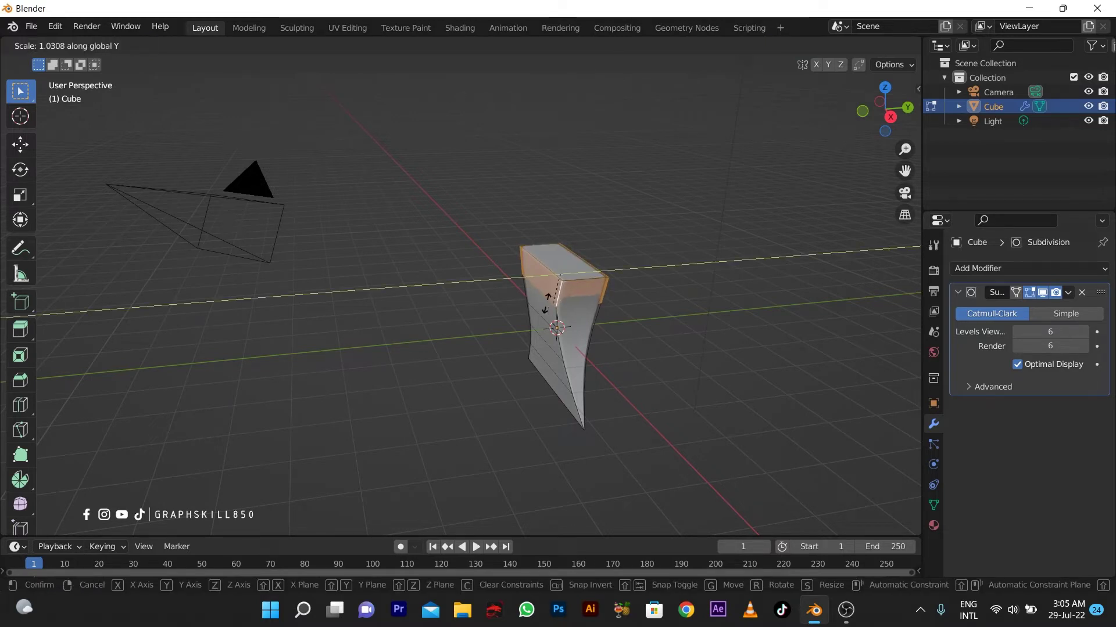
pyautogui.click(544, 303)
pyautogui.moveTo(484, 320); pyautogui.dragTo(416, 277, button='middle')
pyautogui.press('Tab')
pyautogui.scroll(-3, 333, 295)
pyautogui.moveTo(333, 294); pyautogui.dragTo(365, 347, button='middle')
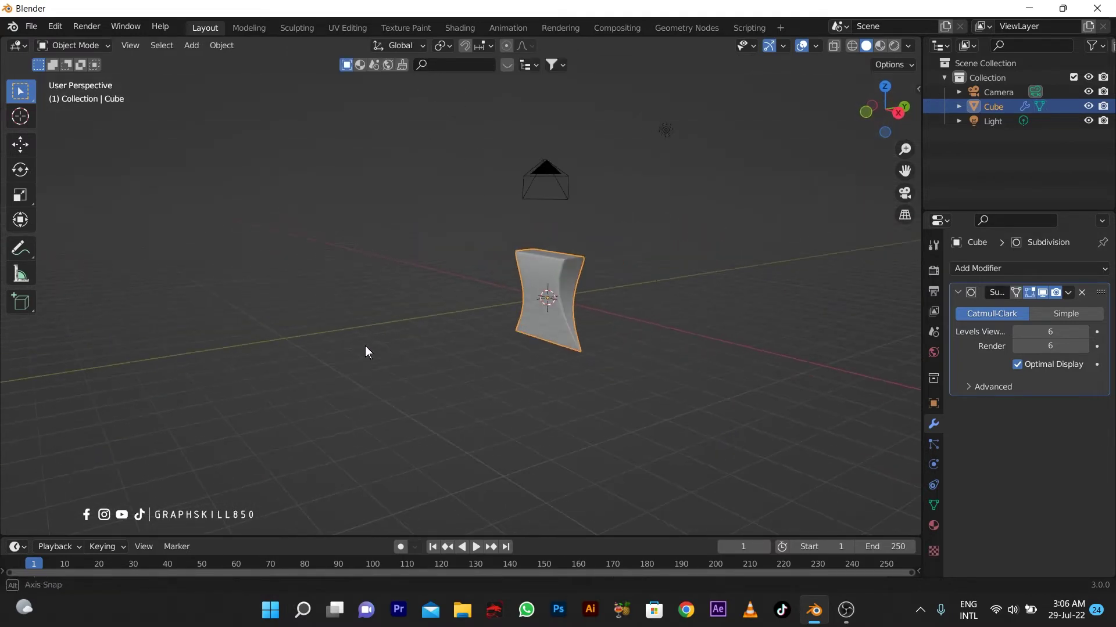
# Add a cylinder mesh and move it along X until it stands clear beside the block
pyautogui.hotkey('shift', 'a')
pyautogui.moveTo(302, 300)
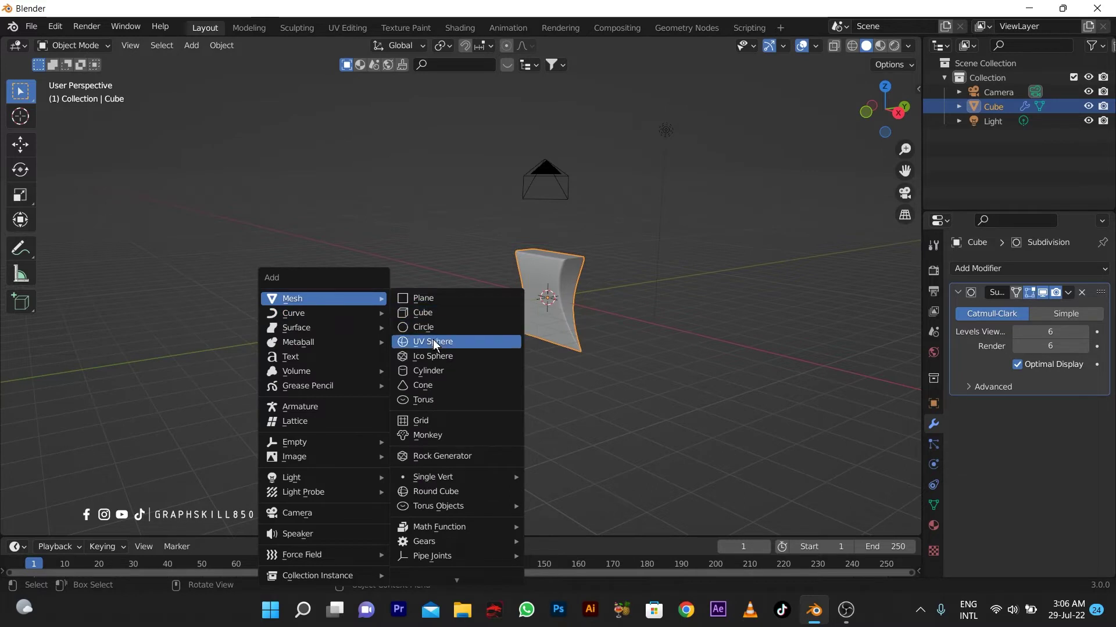
pyautogui.click(441, 370)
pyautogui.click(20, 144)
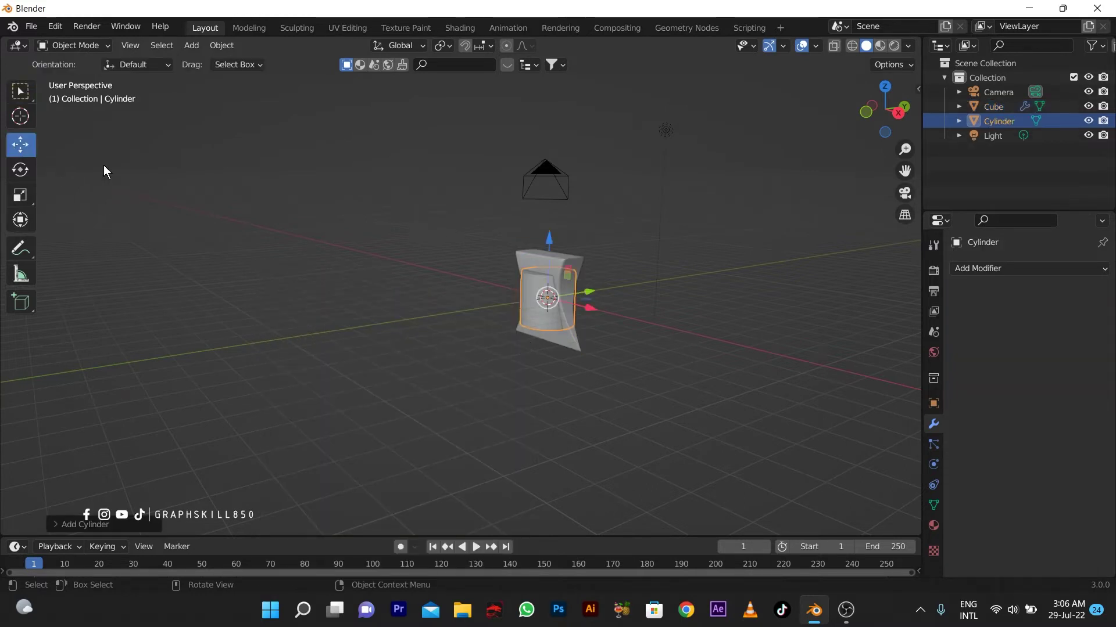
pyautogui.moveTo(566, 308); pyautogui.dragTo(662, 334)
# Scale the cylinder into a long slender rod, narrower in diameter and stretched along Z to well over the block's height
pyautogui.press('s')
pyautogui.press('z')
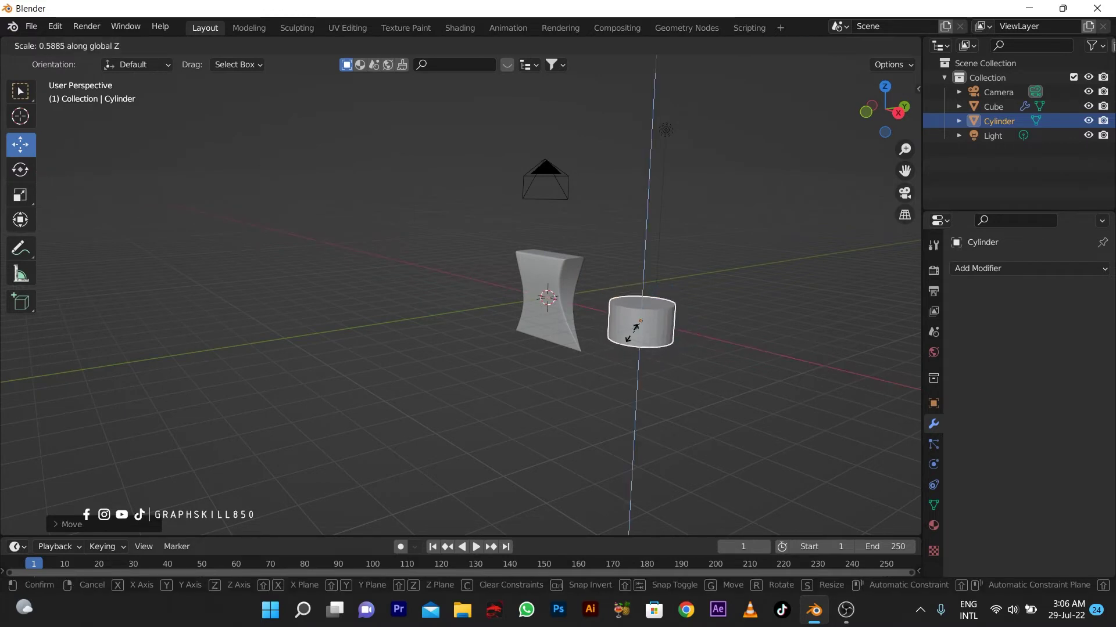
pyautogui.press('s')
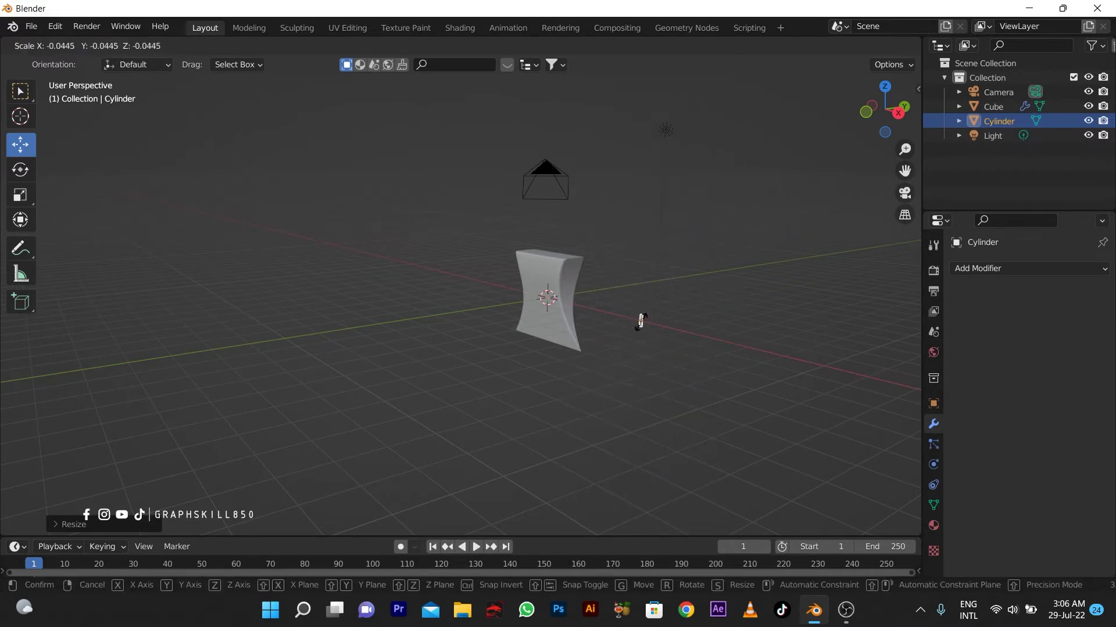
pyautogui.click(639, 331)
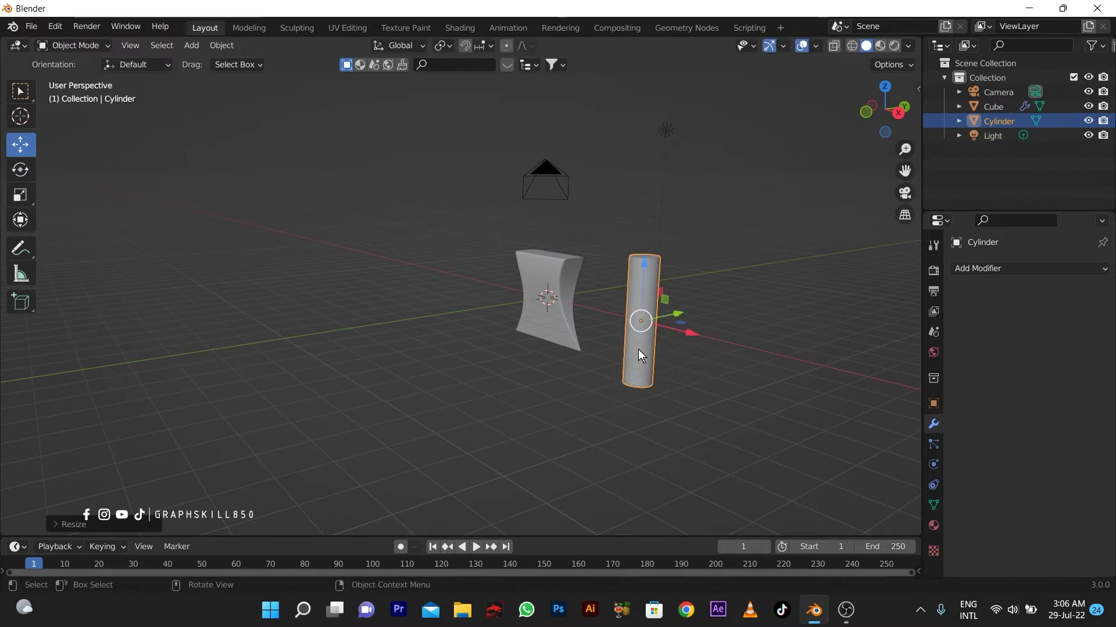
pyautogui.press('s')
pyautogui.press('z')
pyautogui.click(640, 384)
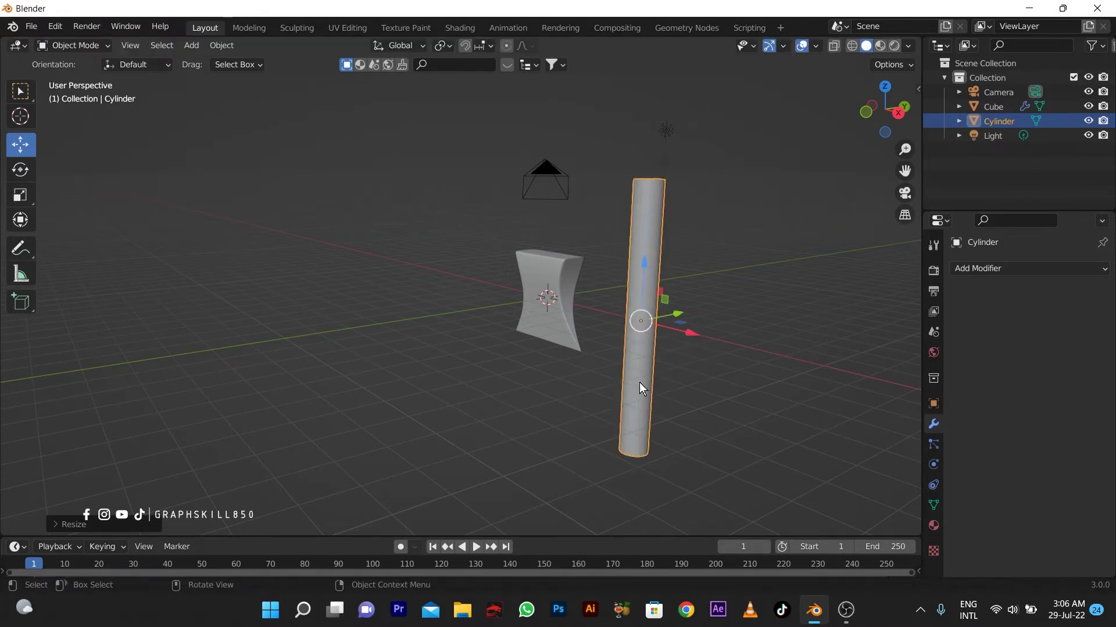
# Lay the rod horizontal in front view and move it so one end passes through the upper part of the block
pyautogui.press('KP_3')
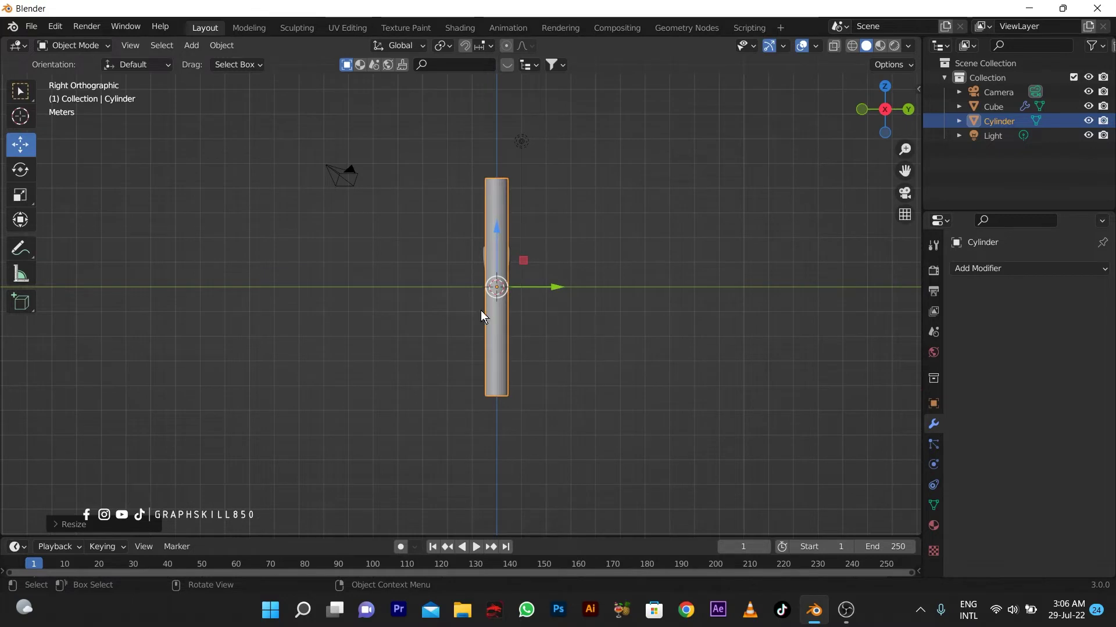
pyautogui.press('KP_1')
pyautogui.click(13, 170)
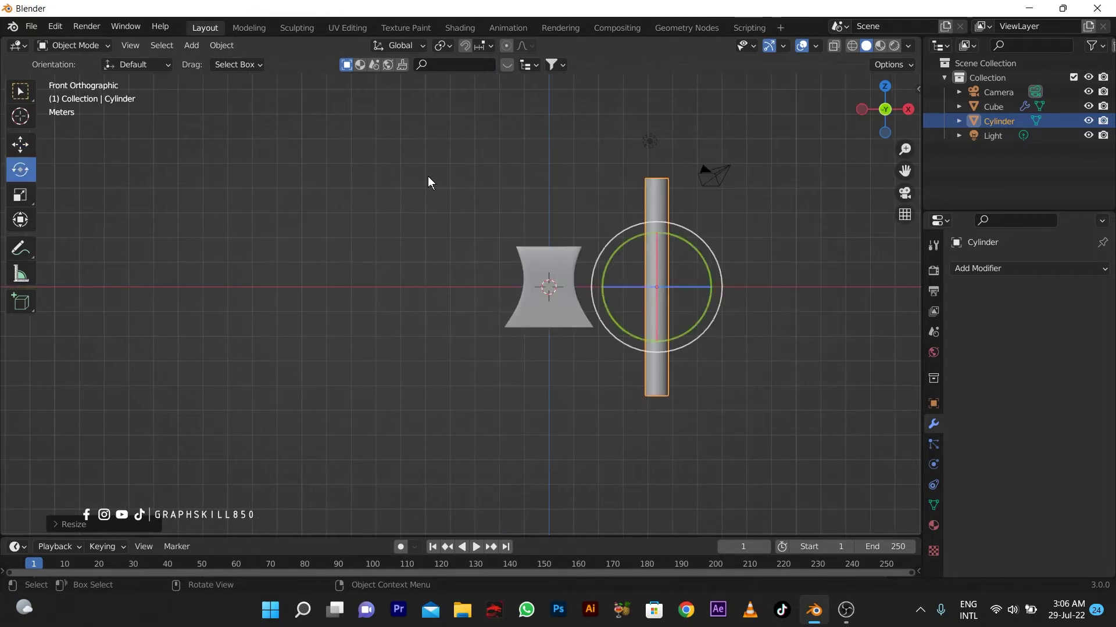
pyautogui.moveTo(619, 231); pyautogui.dragTo(580, 348)
pyautogui.click(24, 149)
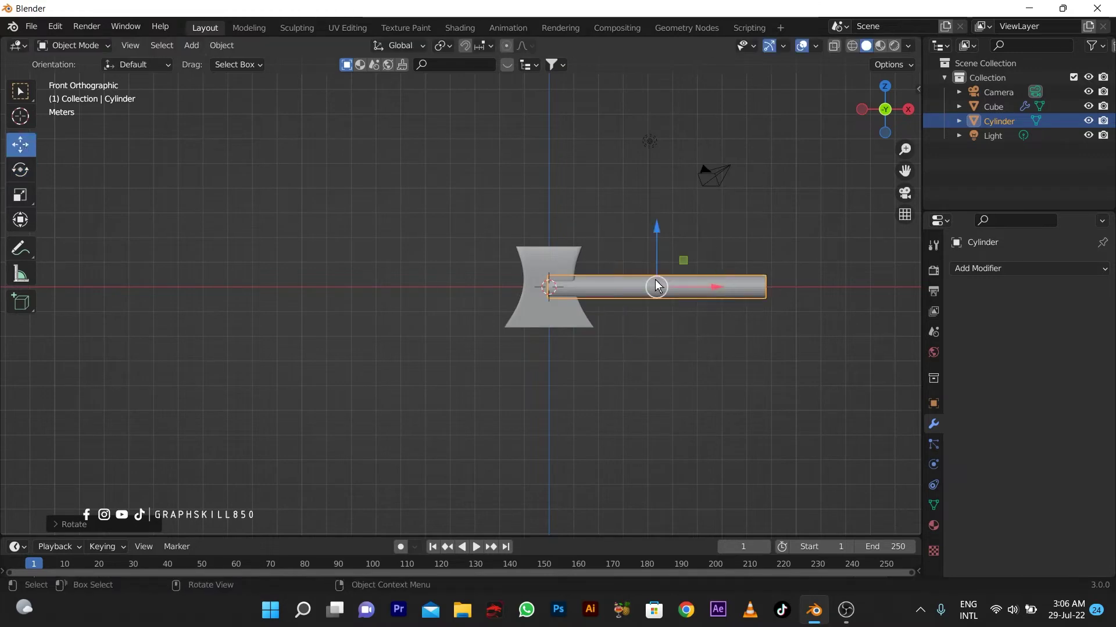
pyautogui.moveTo(657, 254)
pyautogui.mouseDown()
pyautogui.moveTo(657, 231)
pyautogui.moveTo(677, 263)
pyautogui.moveTo(659, 264)
pyautogui.mouseUp()
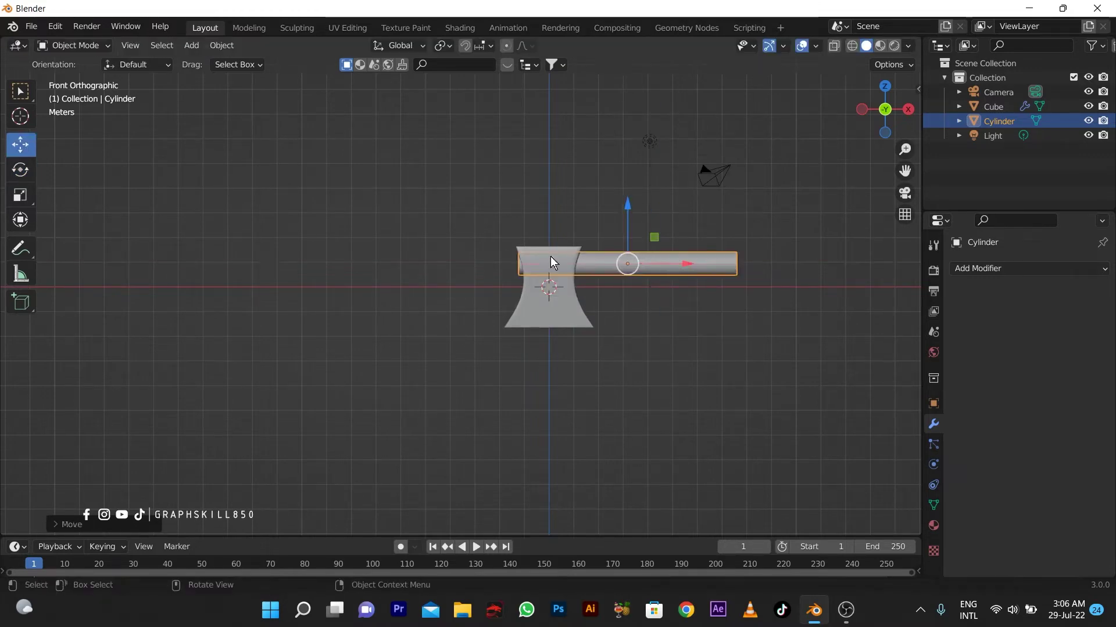
# Scale the handle uniformly to about 0.94, lengthen it along X, and realign its end with the edge of the axe head
pyautogui.scroll(2, 538, 253)
pyautogui.keyDown('shift'); pyautogui.moveTo(538, 252); pyautogui.dragTo(388, 288, button='middle'); pyautogui.keyUp('shift')
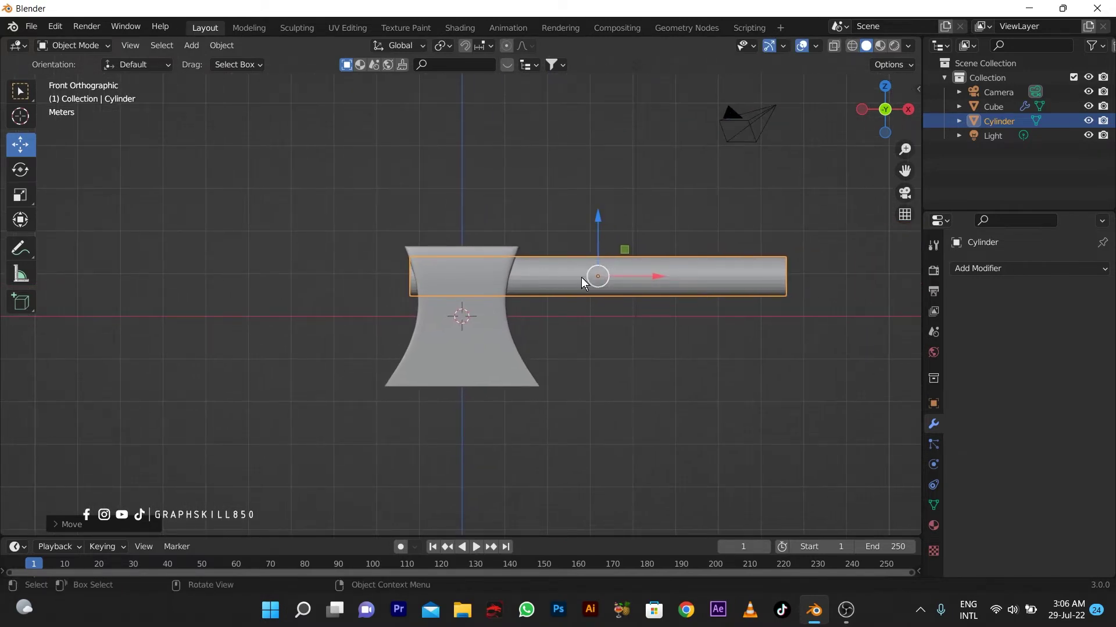
pyautogui.press('s')
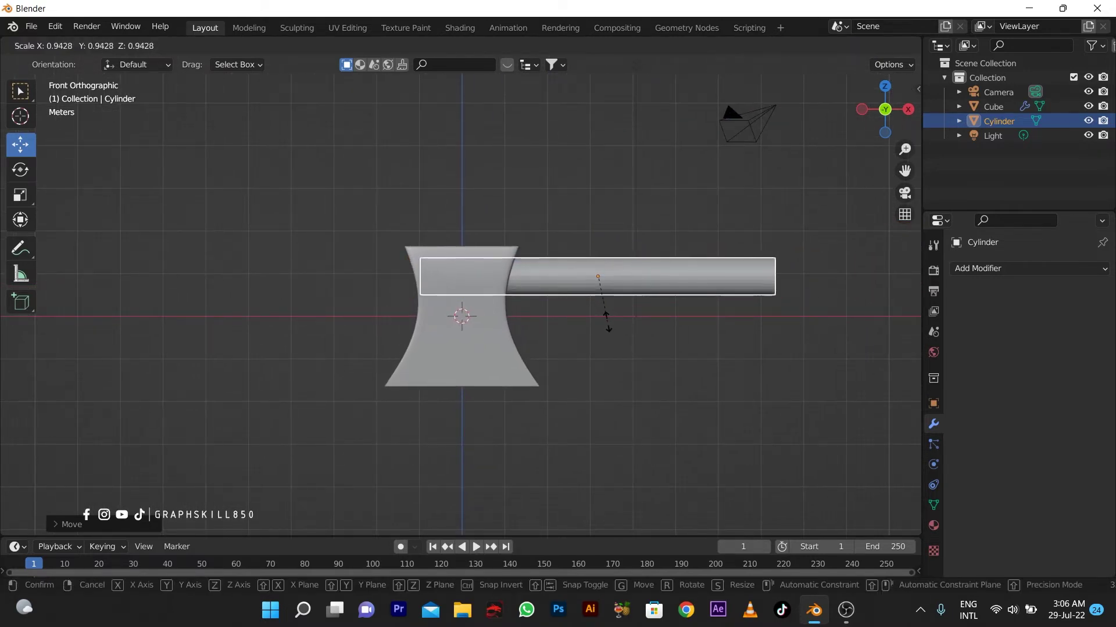
pyautogui.click(605, 319)
pyautogui.moveTo(624, 281); pyautogui.dragTo(617, 276)
pyautogui.press('s')
pyautogui.press('x')
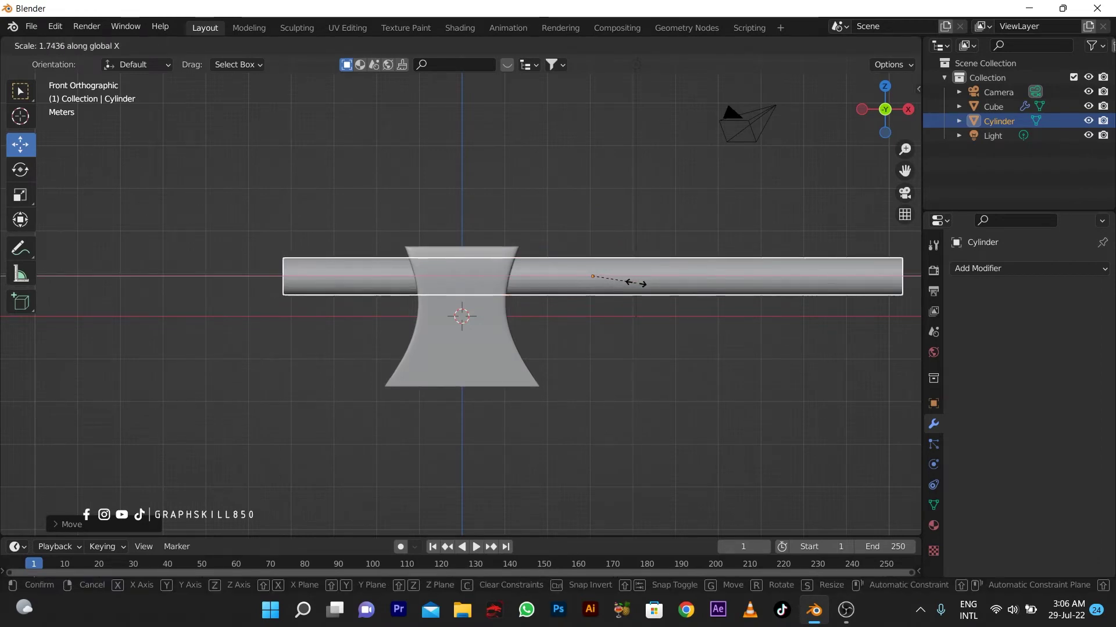
pyautogui.click(623, 282)
pyautogui.moveTo(611, 281)
pyautogui.mouseDown()
pyautogui.moveTo(640, 275)
pyautogui.moveTo(607, 276)
pyautogui.mouseUp()
# Examine from several angles how the handle passes through the axe head
pyautogui.moveTo(520, 242); pyautogui.dragTo(570, 308, button='middle')
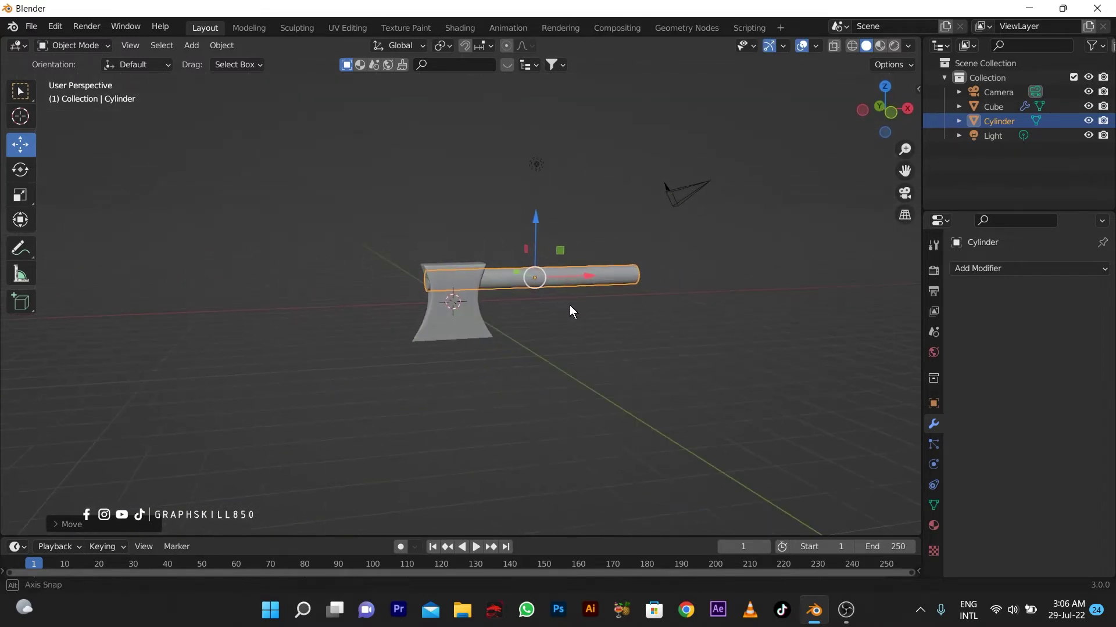
pyautogui.scroll(2, 489, 236)
pyautogui.moveTo(609, 263); pyautogui.dragTo(555, 230)
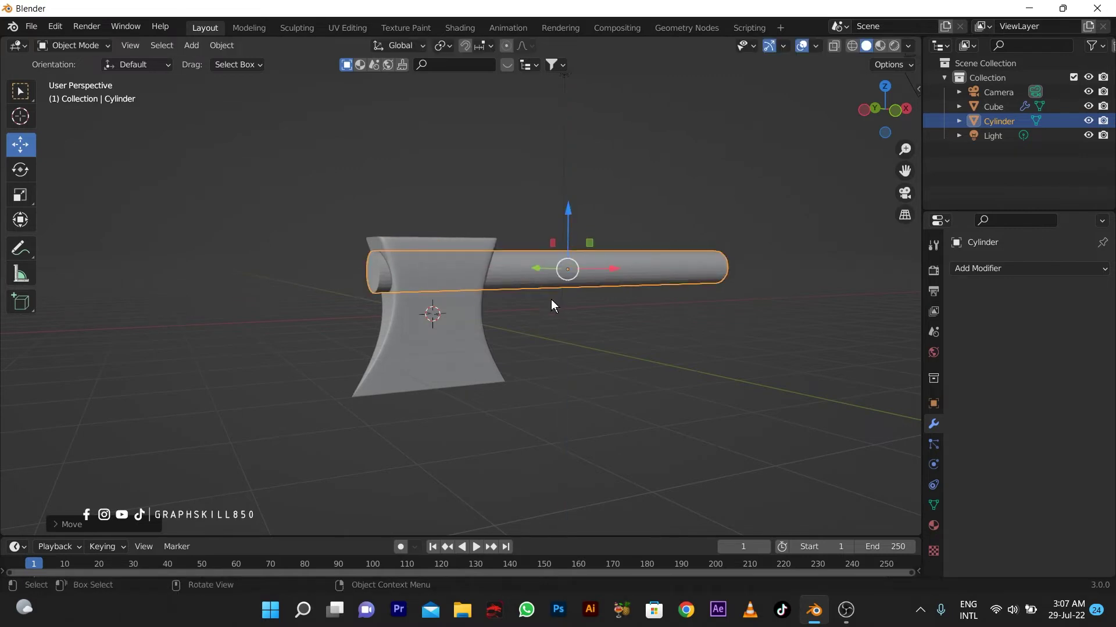
pyautogui.moveTo(551, 299)
pyautogui.mouseDown(button='middle')
pyautogui.moveTo(413, 308)
pyautogui.moveTo(543, 304)
pyautogui.mouseUp(button='middle')
pyautogui.scroll(3, 661, 292)
pyautogui.scroll(-3, 581, 294)
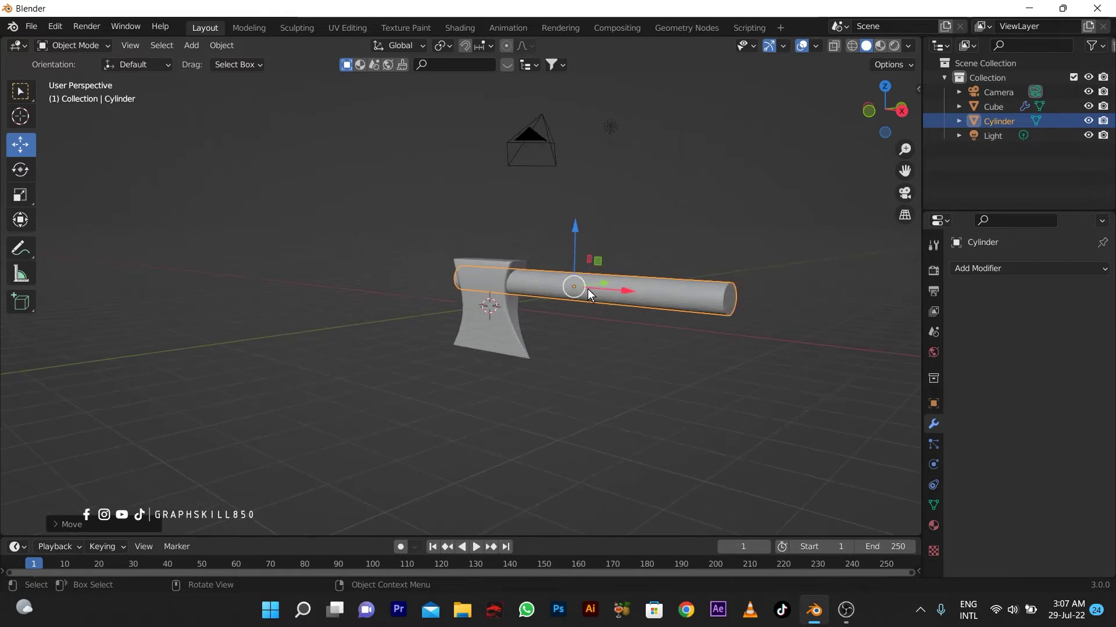
# Add a loop cut just past the middle of the handle in Edit Mode and raise it slightly along Z
pyautogui.press('KP_1')
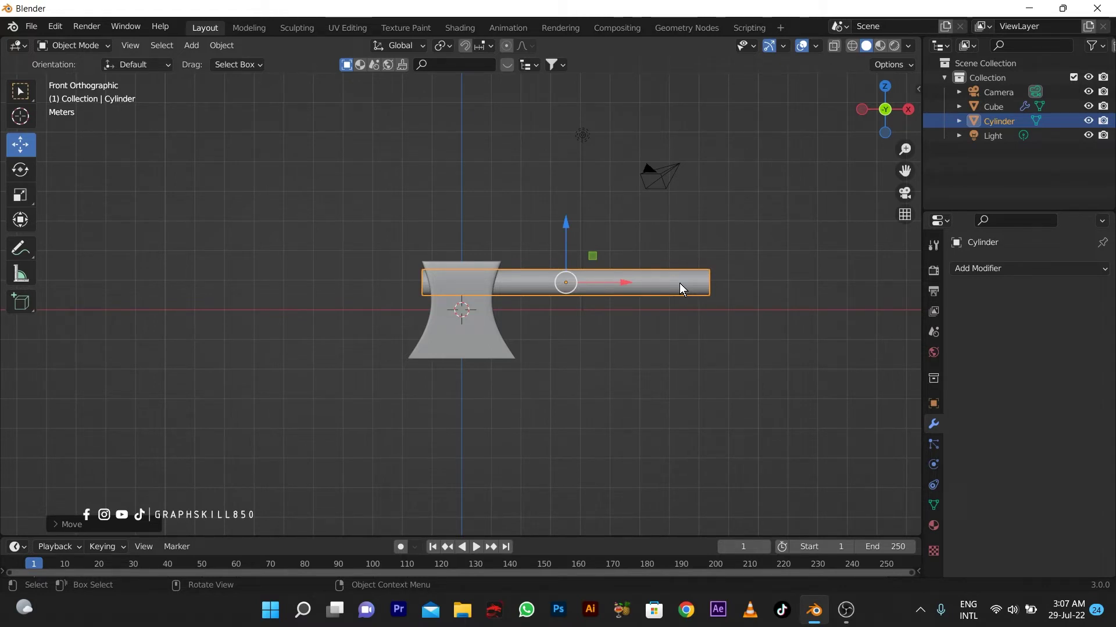
pyautogui.press('Tab')
pyautogui.scroll(3, 602, 305)
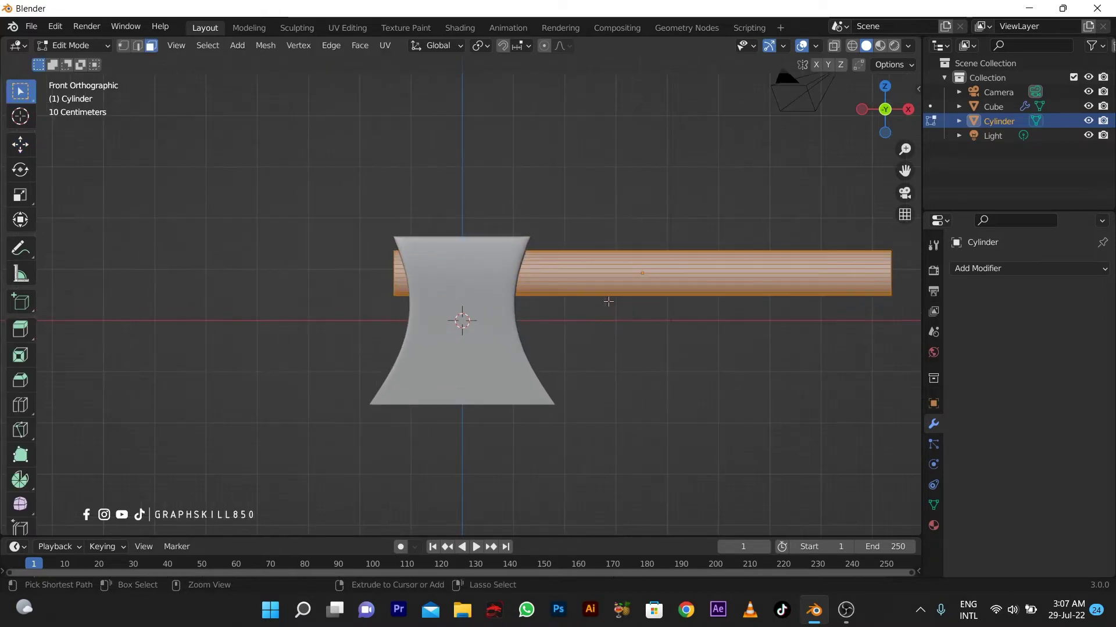
pyautogui.hotkey('ctrl', 'r')
pyautogui.click(621, 284)
pyautogui.click(633, 288)
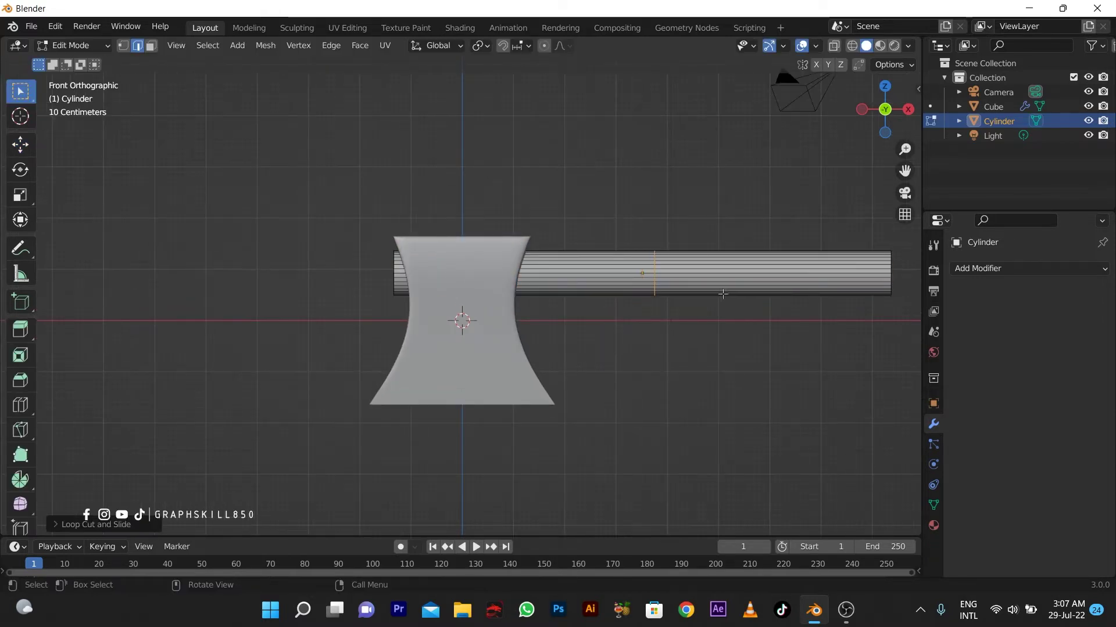
pyautogui.scroll(-2, 722, 294)
pyautogui.click(20, 144)
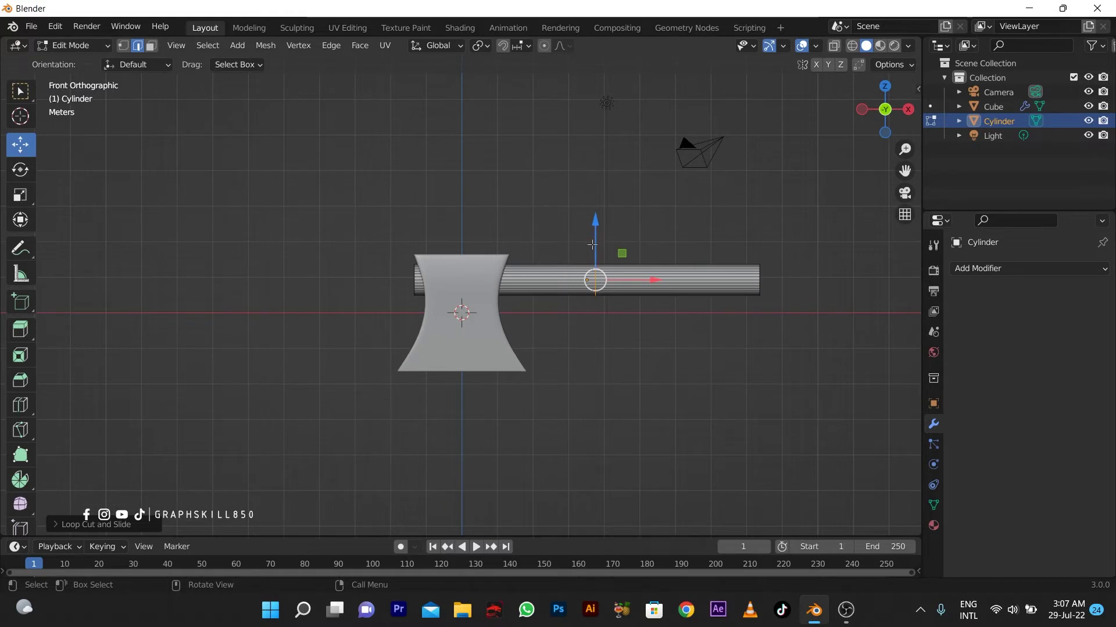
pyautogui.moveTo(592, 245); pyautogui.dragTo(593, 239)
# Add a second loop cut midway between the first one and the handle's free end, and raise it along Z
pyautogui.press('g')
pyautogui.press('g')
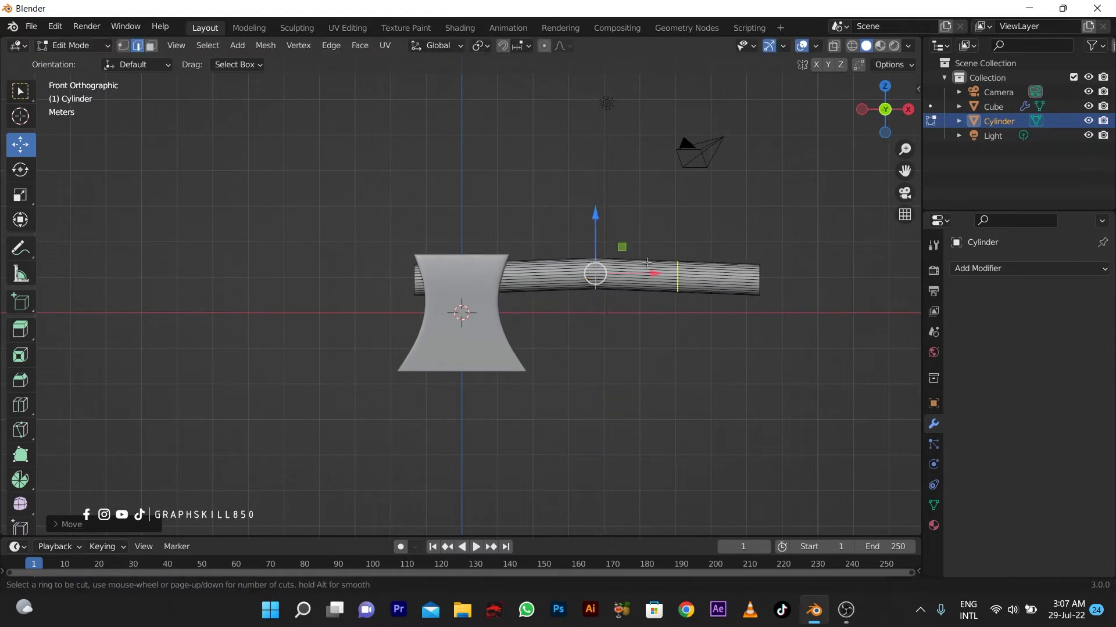
pyautogui.click(655, 262)
pyautogui.moveTo(674, 243); pyautogui.dragTo(675, 230)
# Select the handle's free-end ring, turn on X-ray display, and raise the ring along Z level with the second loop
pyautogui.moveTo(798, 234); pyautogui.dragTo(722, 337)
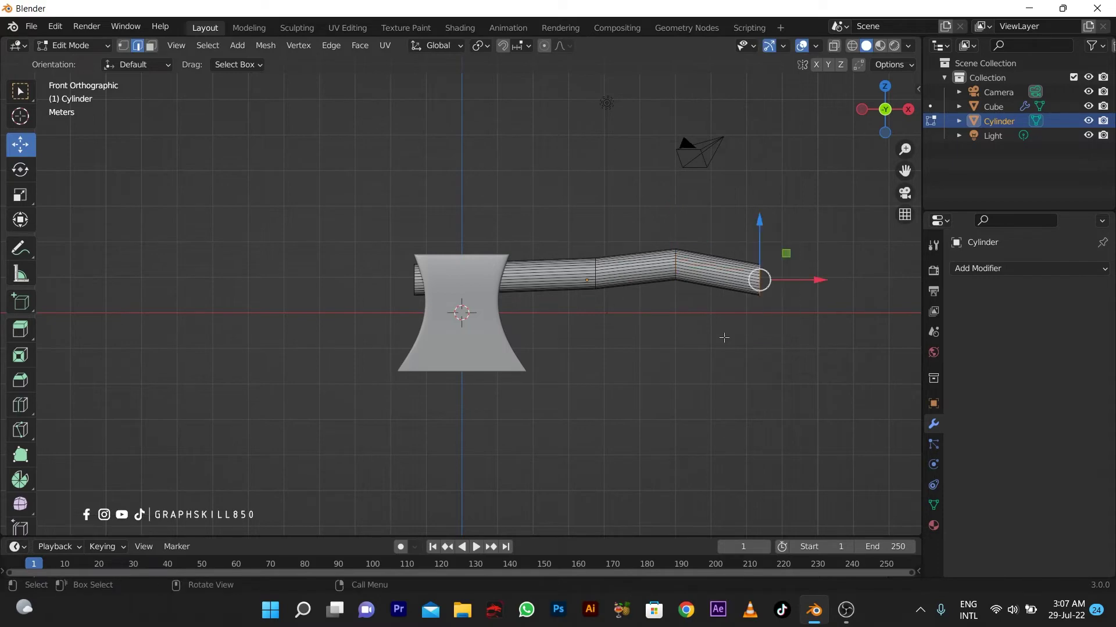
pyautogui.moveTo(722, 337)
pyautogui.mouseDown(button='middle')
pyautogui.moveTo(722, 452)
pyautogui.moveTo(709, 441)
pyautogui.moveTo(713, 333)
pyautogui.mouseUp(button='middle')
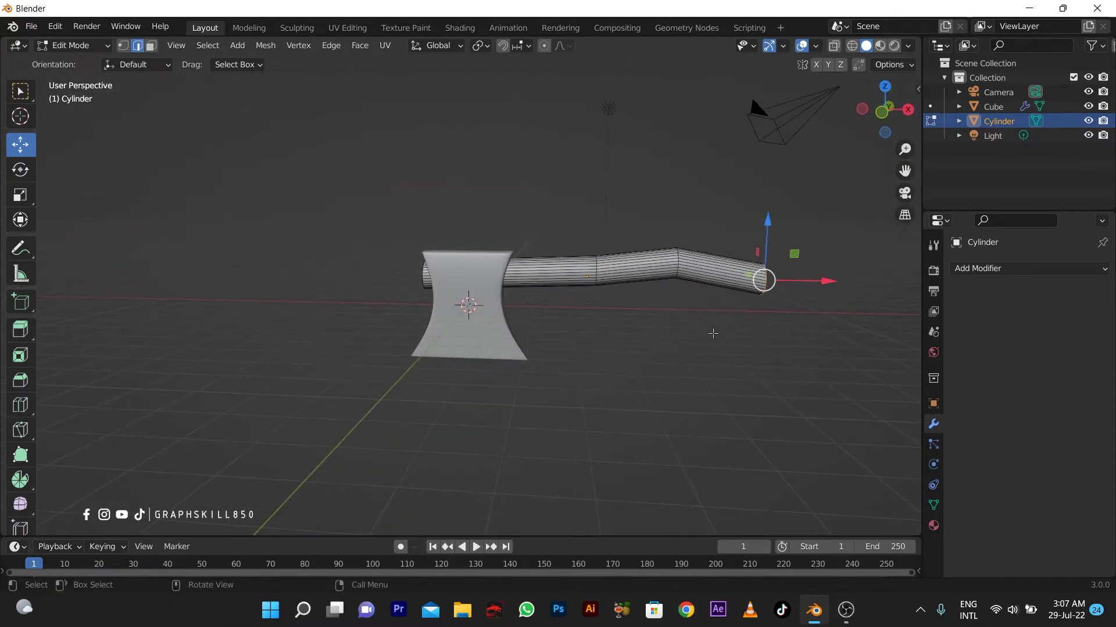
pyautogui.press('KP_3')
pyautogui.press('KP_1')
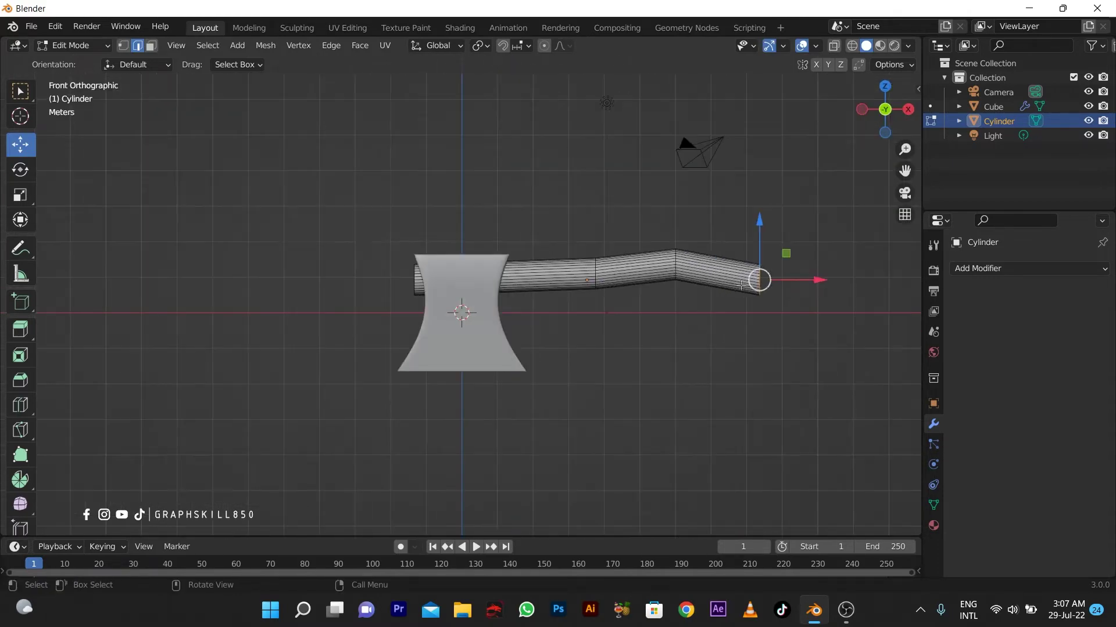
pyautogui.click(833, 51)
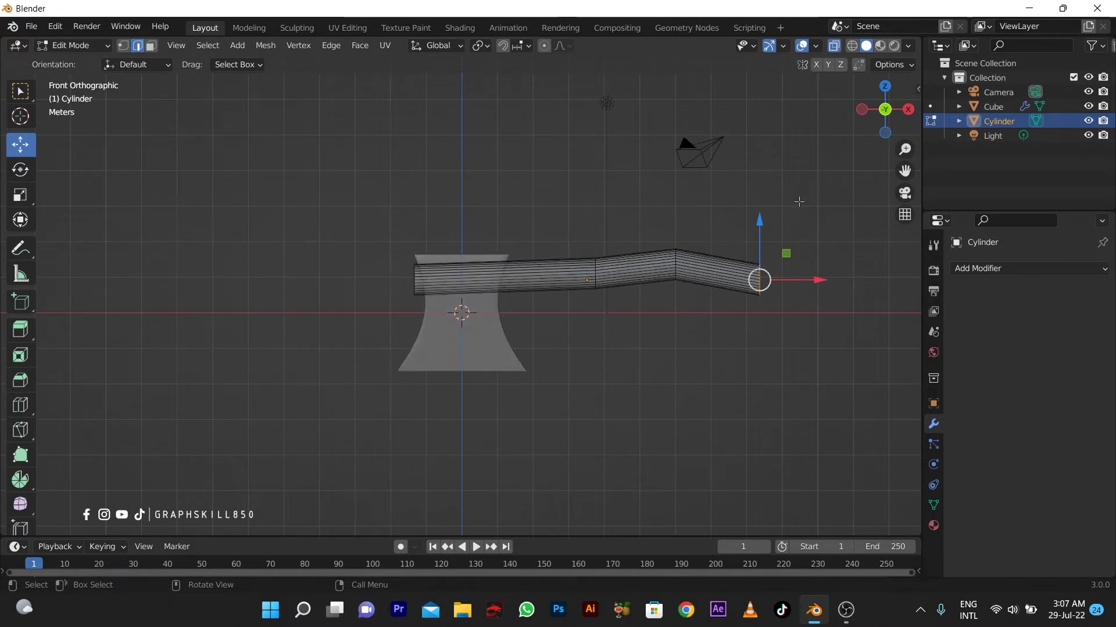
pyautogui.moveTo(761, 251)
pyautogui.mouseDown()
pyautogui.moveTo(761, 215)
pyautogui.moveTo(759, 234)
pyautogui.mouseUp()
# Lower the handle's second loop along Z below the first bend, and lower the free-end ring nearly level with it
pyautogui.keyDown('alt'); pyautogui.click(682, 234); pyautogui.keyUp('alt')
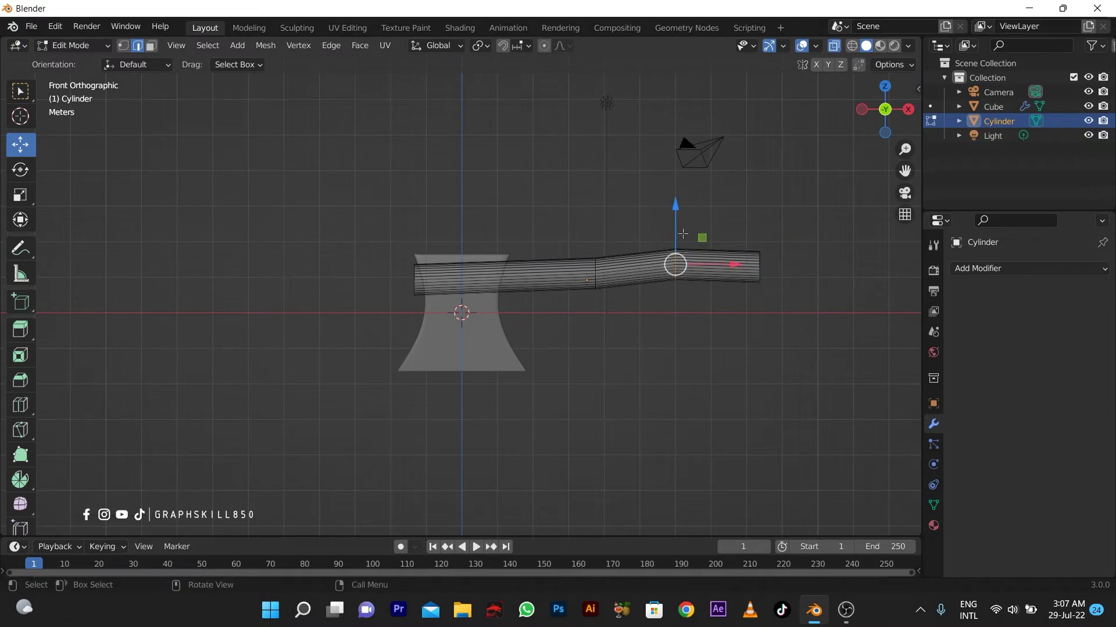
pyautogui.moveTo(677, 230); pyautogui.dragTo(676, 245)
pyautogui.moveTo(615, 226); pyautogui.dragTo(584, 287)
pyautogui.moveTo(592, 245); pyautogui.dragTo(616, 283)
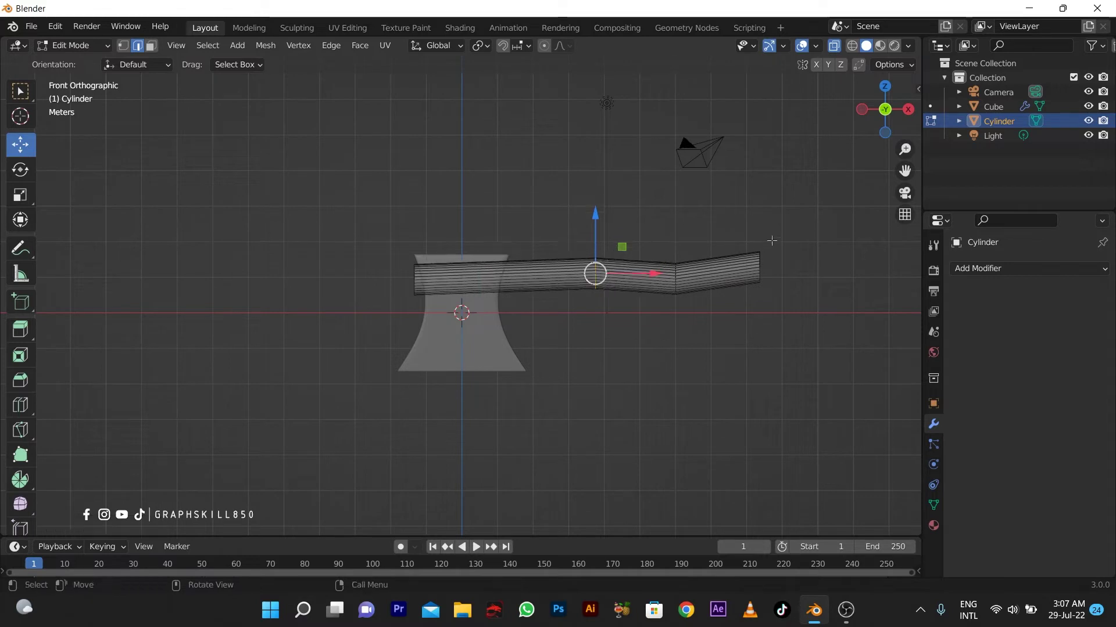
pyautogui.moveTo(772, 241); pyautogui.dragTo(755, 265)
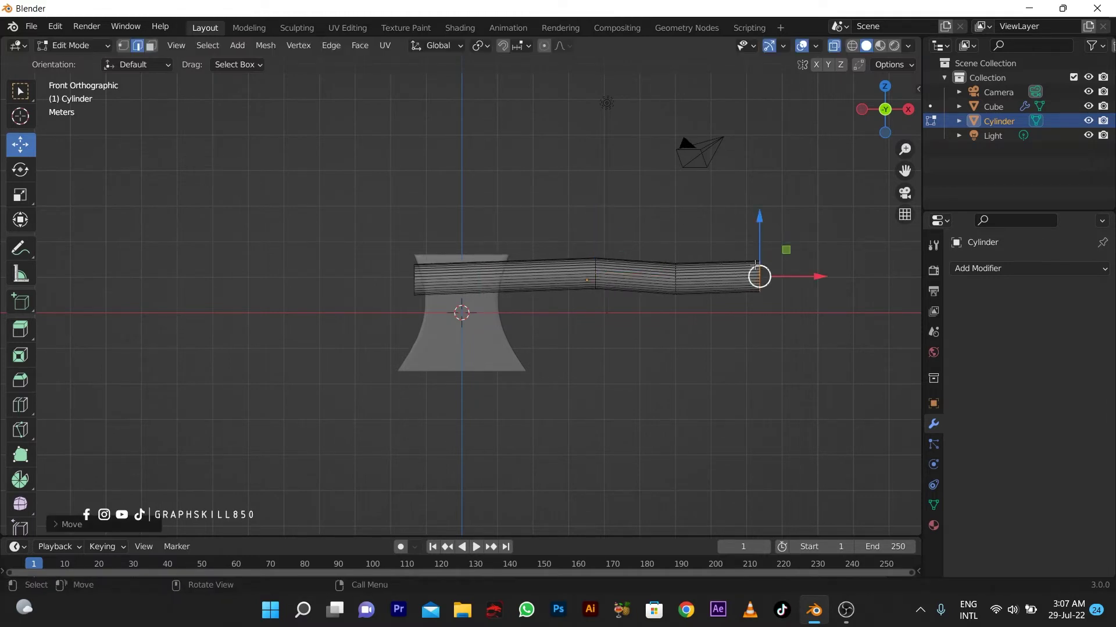
# Select the loop nearest the axe head in front view and move it along X toward the head
pyautogui.scroll(2, 625, 283)
pyautogui.moveTo(625, 283); pyautogui.dragTo(535, 322, button='middle')
pyautogui.press('KP_1')
pyautogui.keyDown('shift'); pyautogui.moveTo(593, 301); pyautogui.dragTo(544, 314, button='middle'); pyautogui.keyUp('shift')
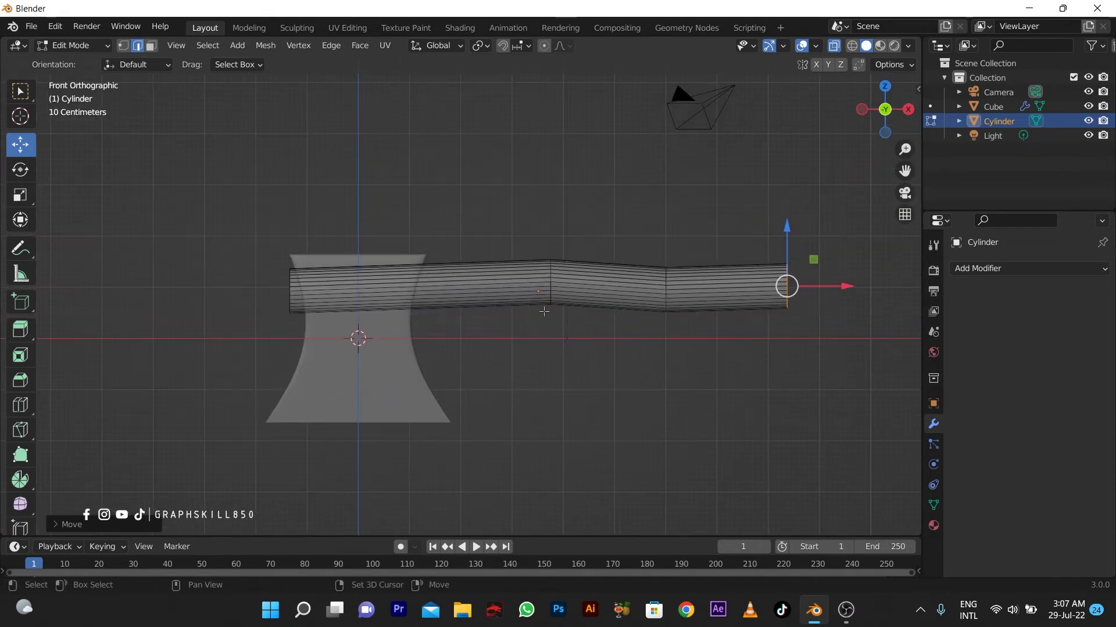
pyautogui.moveTo(581, 221); pyautogui.dragTo(505, 377)
pyautogui.moveTo(551, 232); pyautogui.dragTo(526, 282)
# Add a loop cut in the handle section between the two bends, slightly nearer the free end
pyautogui.hotkey('ctrl', 'r')
pyautogui.click(596, 284)
pyautogui.click(604, 293)
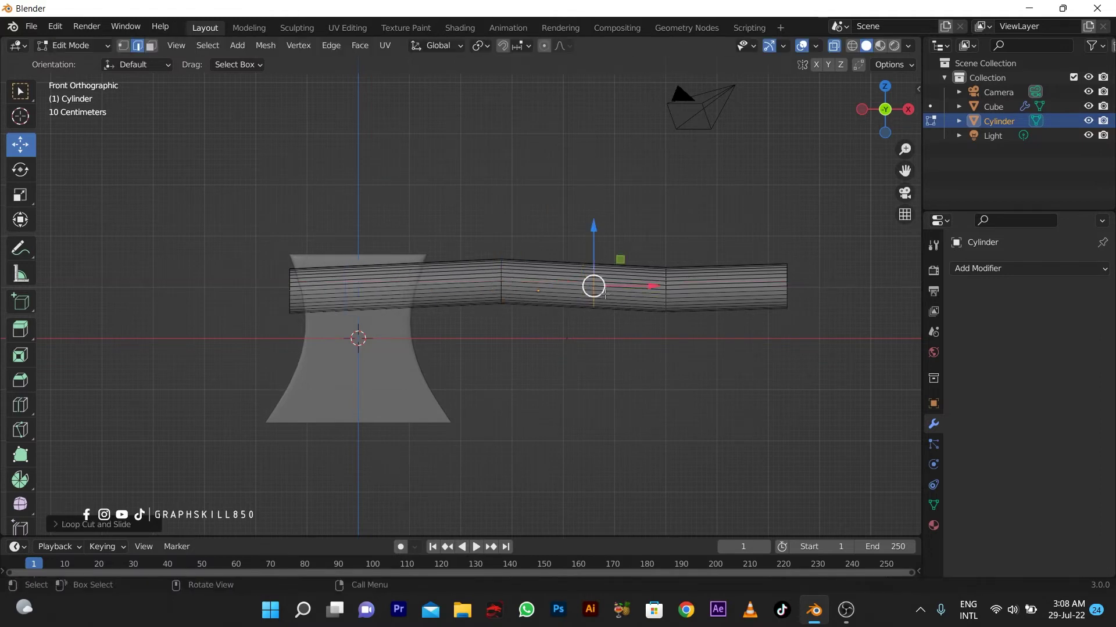
# Lower the handle's middle loop slightly along Z, and add a raised loop cut halfway between the last bend and the free end
pyautogui.moveTo(592, 258); pyautogui.dragTo(592, 264)
pyautogui.moveTo(710, 251); pyautogui.dragTo(695, 310)
pyautogui.hotkey('ctrl', 'r')
pyautogui.click(713, 309)
pyautogui.click(709, 316)
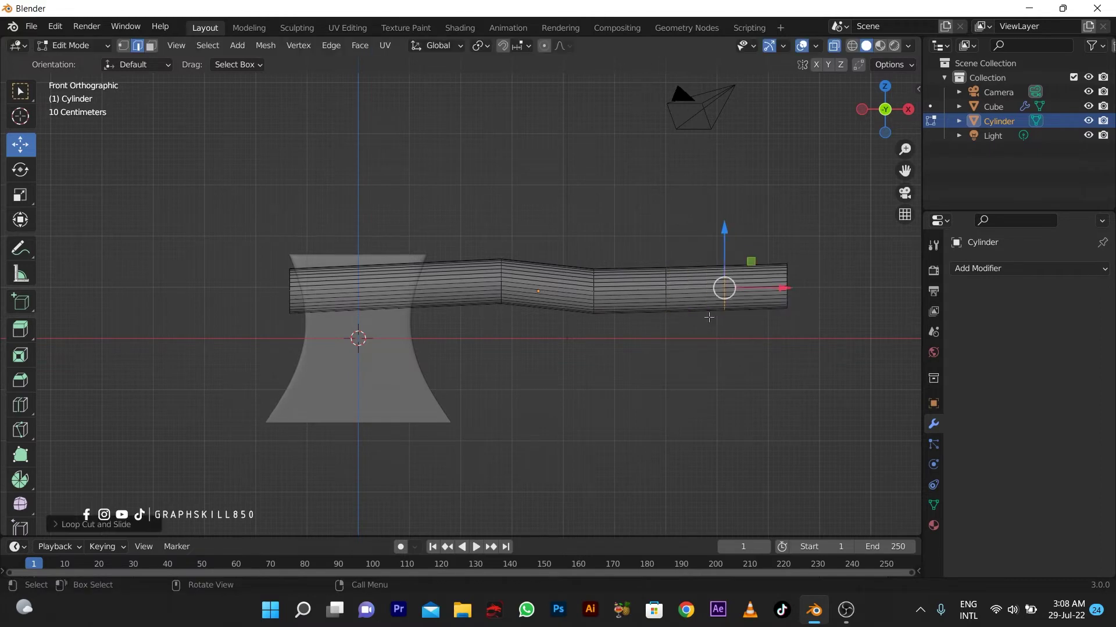
pyautogui.moveTo(726, 252); pyautogui.dragTo(723, 247)
# Leave mesh editing, turn off X-ray display, and add a Subdivision Surface modifier to the handle
pyautogui.press('Tab')
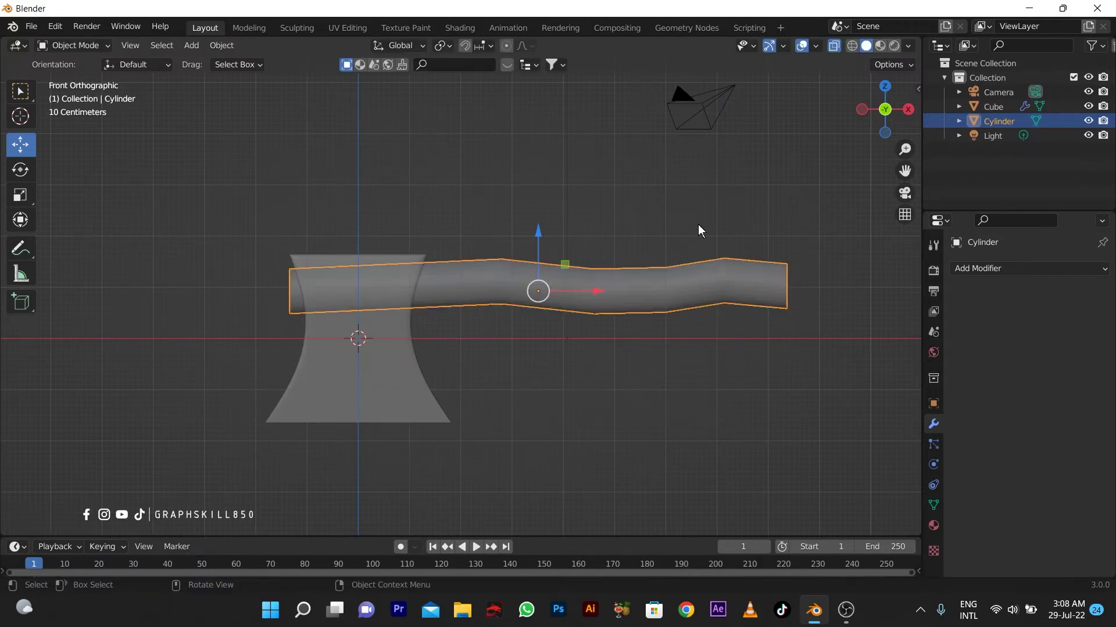
pyautogui.click(835, 47)
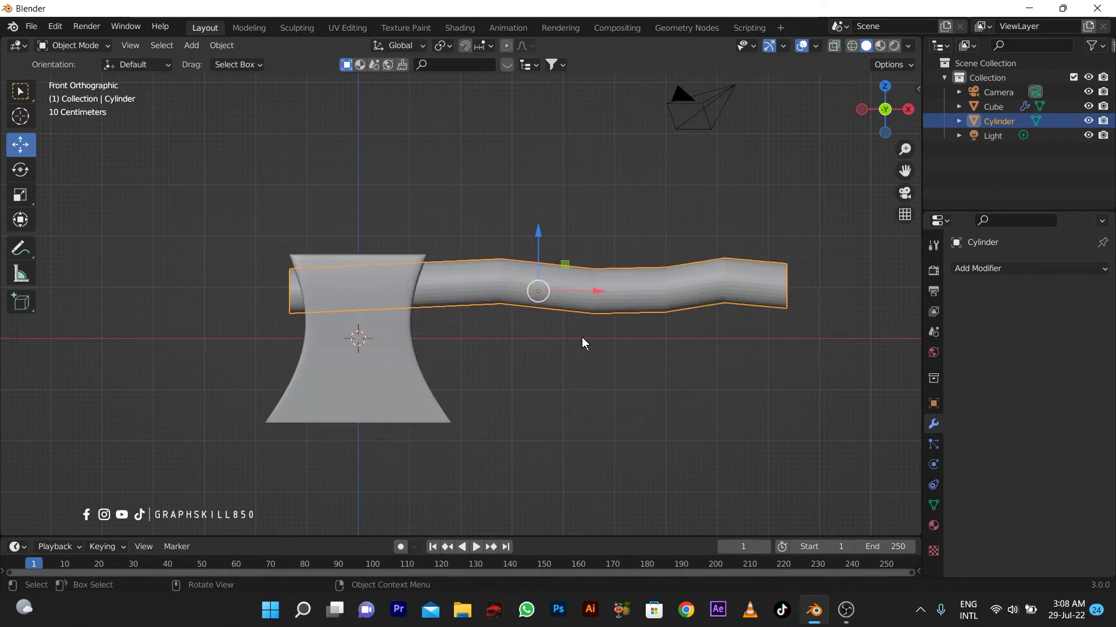
pyautogui.click(997, 269)
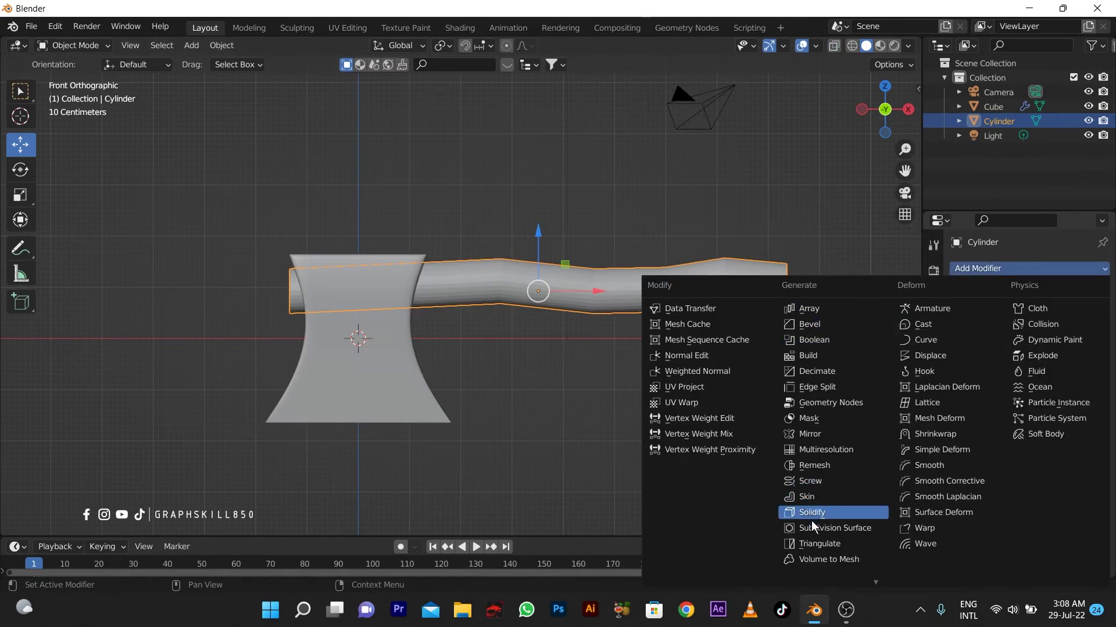
pyautogui.click(847, 531)
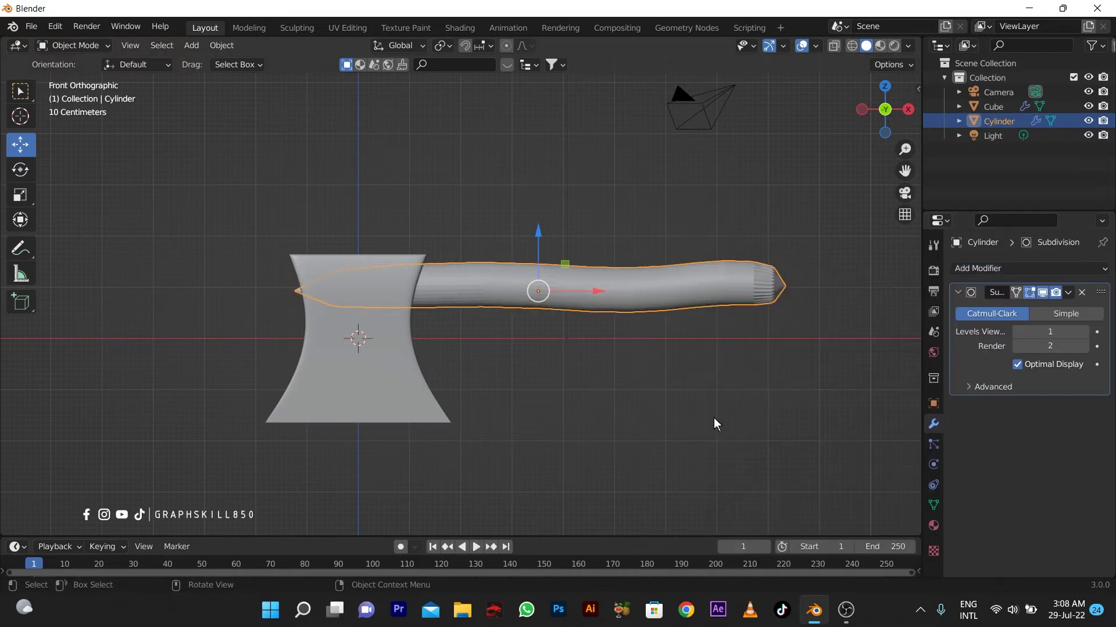
# Add a loop cut slid tight against each end of the handle to keep both ends crisp under subdivision
pyautogui.press('Tab')
pyautogui.hotkey('ctrl', 'r')
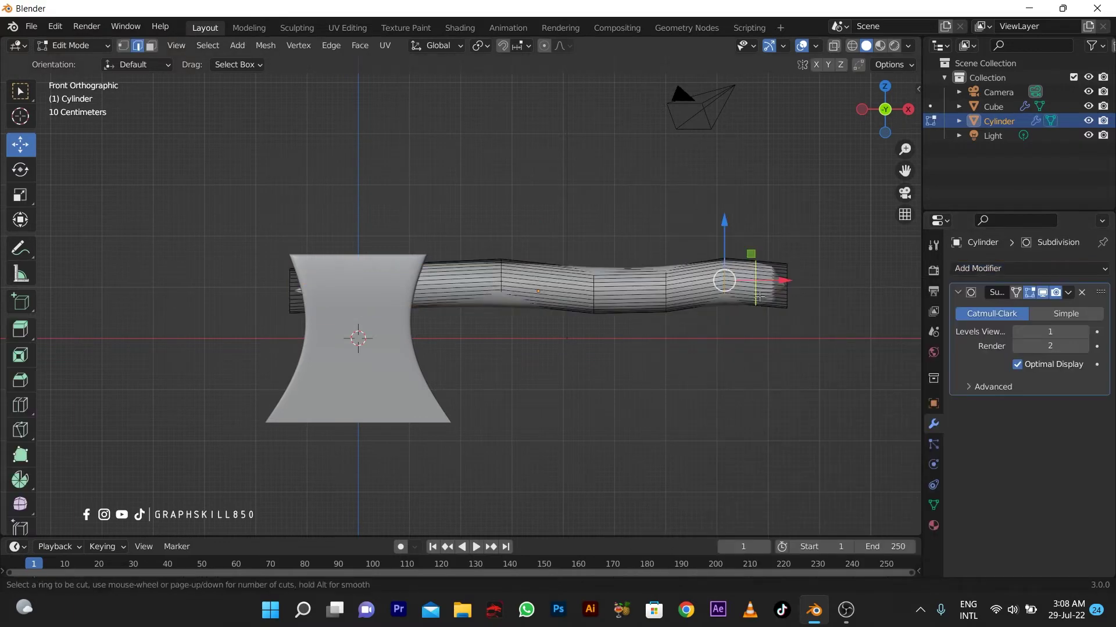
pyautogui.click(758, 297)
pyautogui.click(873, 326)
pyautogui.hotkey('ctrl', 'r')
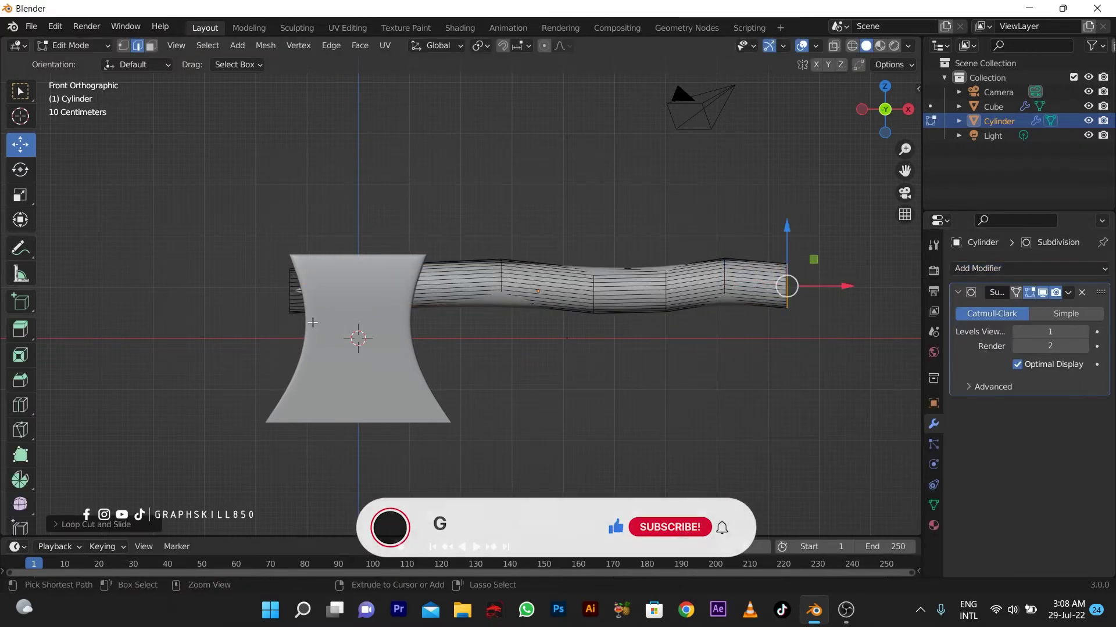
pyautogui.click(305, 293)
pyautogui.click(112, 317)
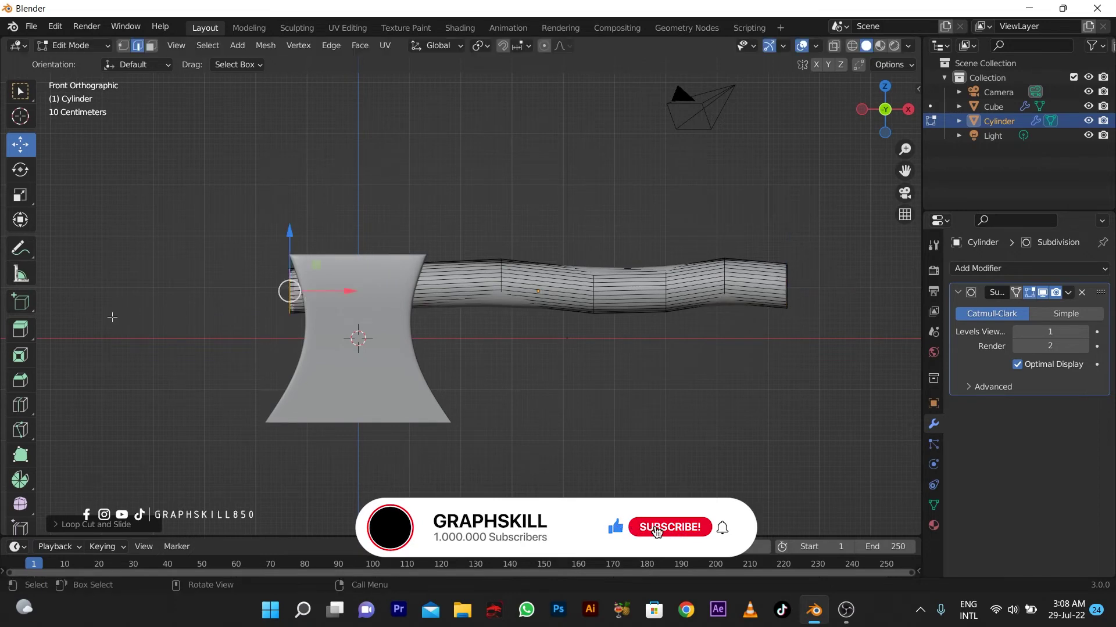
# Inset the cap face slightly at the handle's axe-head end using face selection
pyautogui.moveTo(217, 314); pyautogui.dragTo(298, 289, button='middle')
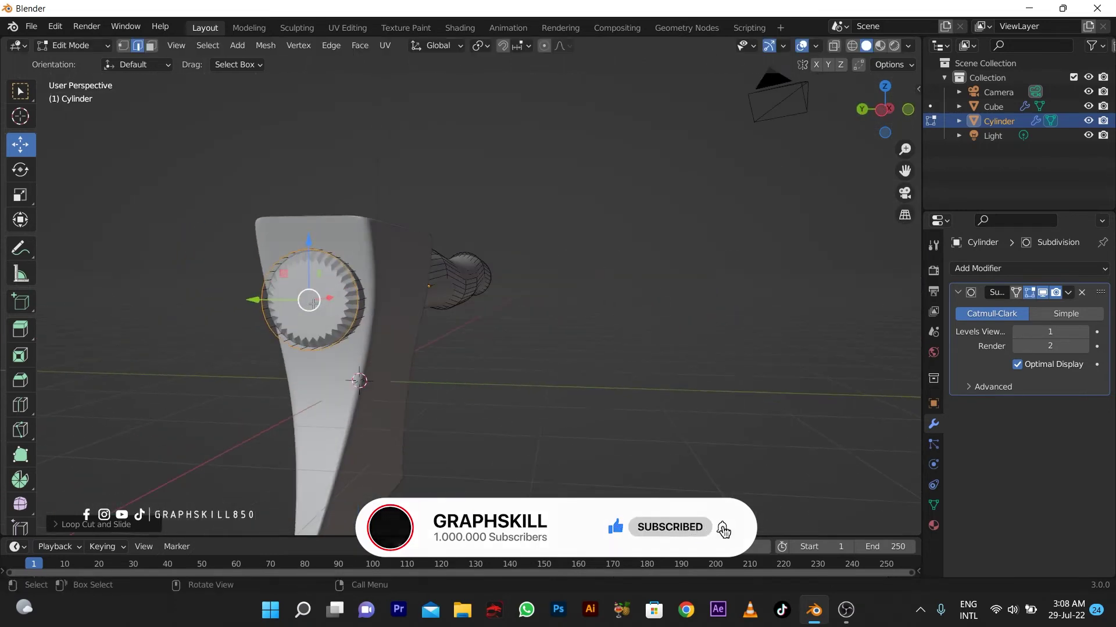
pyautogui.press('Tab')
pyautogui.press('Tab')
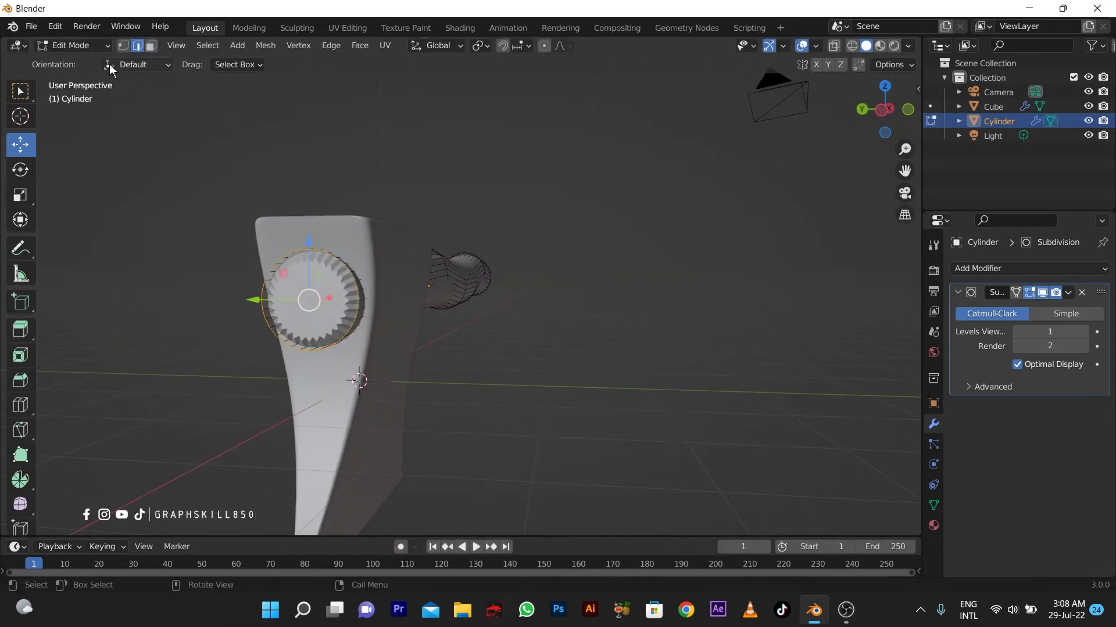
pyautogui.click(151, 45)
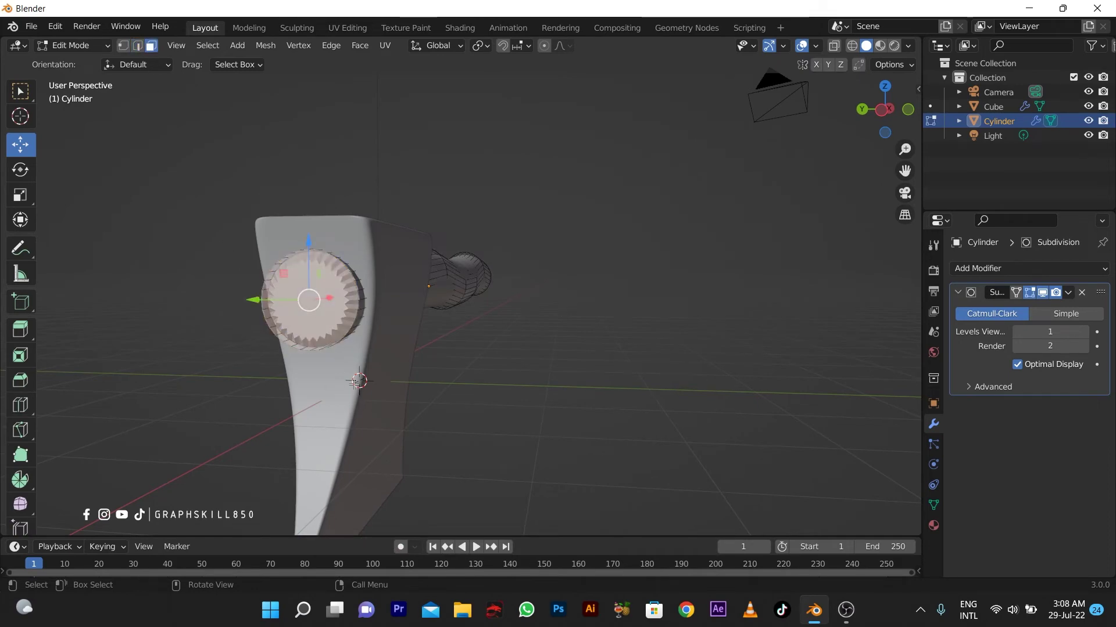
pyautogui.press('i')
pyautogui.click(357, 345)
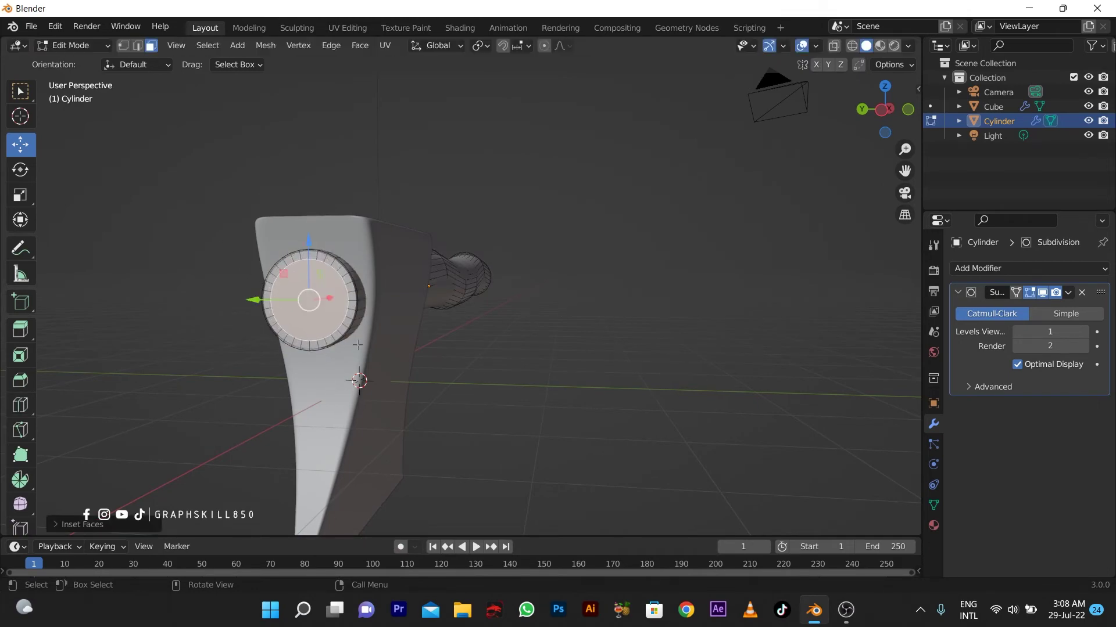
# Inset the cap face at the handle's free end slightly and return to Object Mode
pyautogui.moveTo(357, 345); pyautogui.dragTo(567, 283, button='middle')
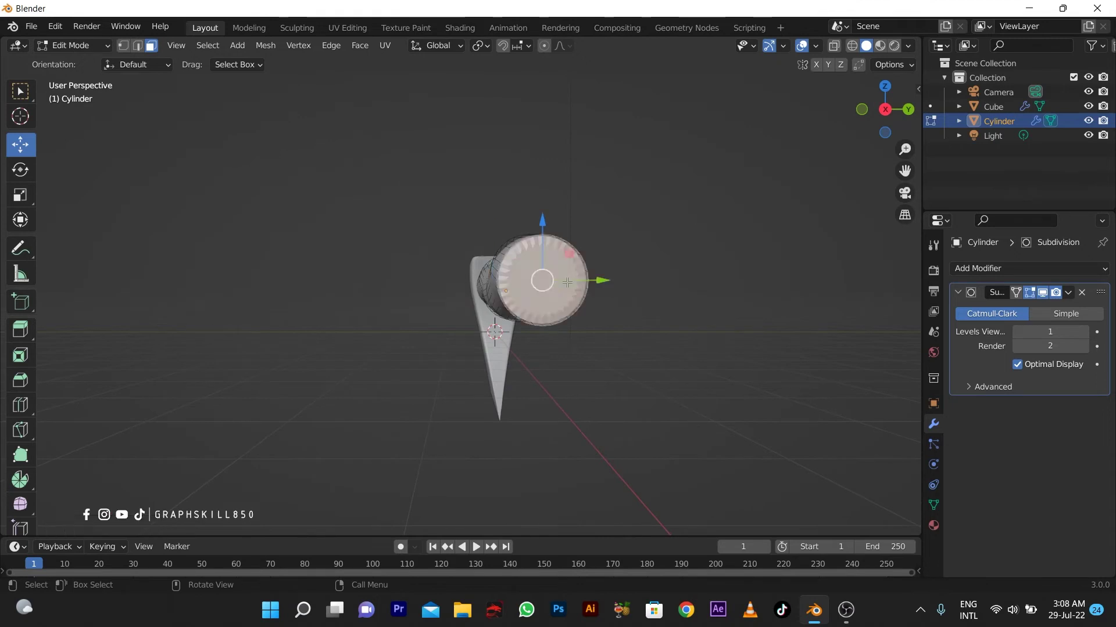
pyautogui.press('i')
pyautogui.click(577, 367)
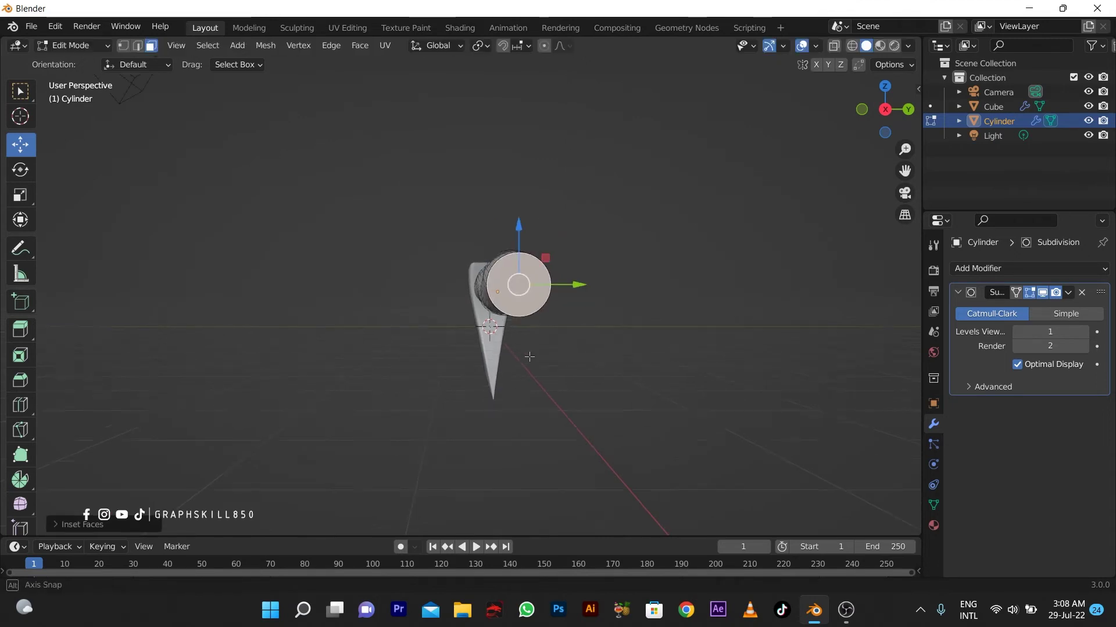
pyautogui.moveTo(577, 367)
pyautogui.mouseDown(button='middle')
pyautogui.moveTo(598, 365)
pyautogui.moveTo(570, 347)
pyautogui.mouseUp(button='middle')
pyautogui.press('Tab')
# Preview the axe with Material Preview shading and darken the head material's base color to a value of 0.056
pyautogui.click(355, 338)
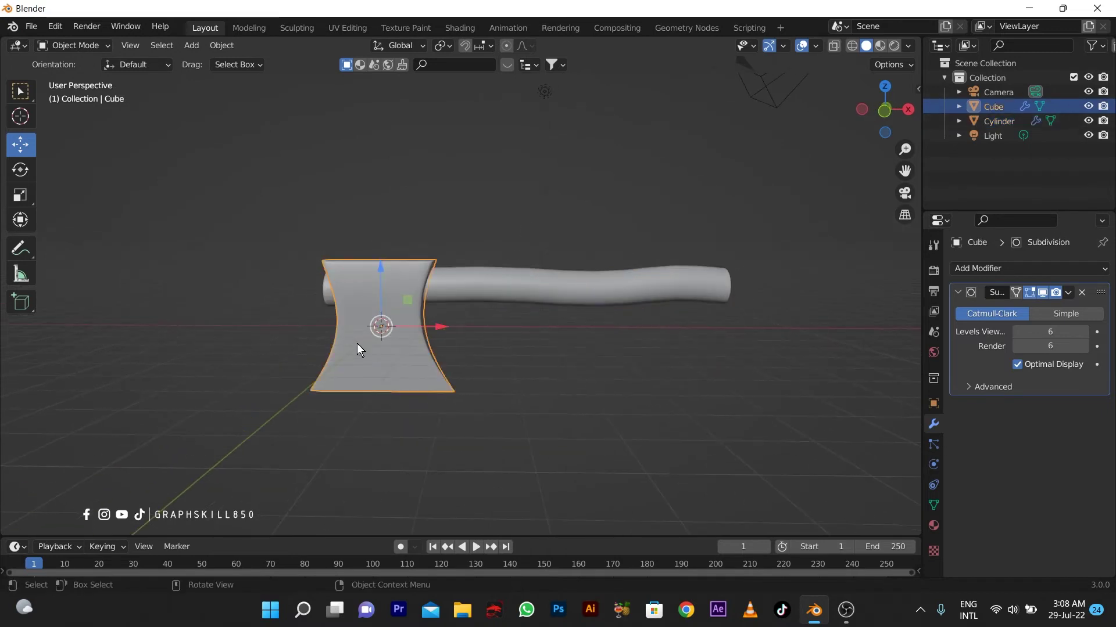
pyautogui.keyDown('shift'); pyautogui.moveTo(356, 343); pyautogui.dragTo(467, 308, button='middle'); pyautogui.keyUp('shift')
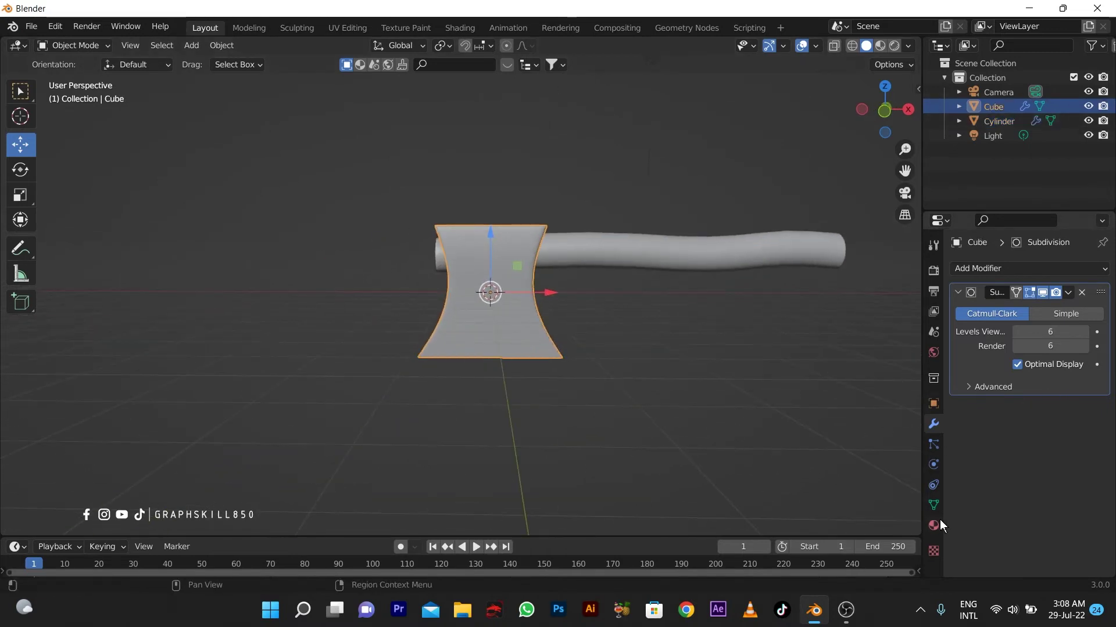
pyautogui.click(880, 45)
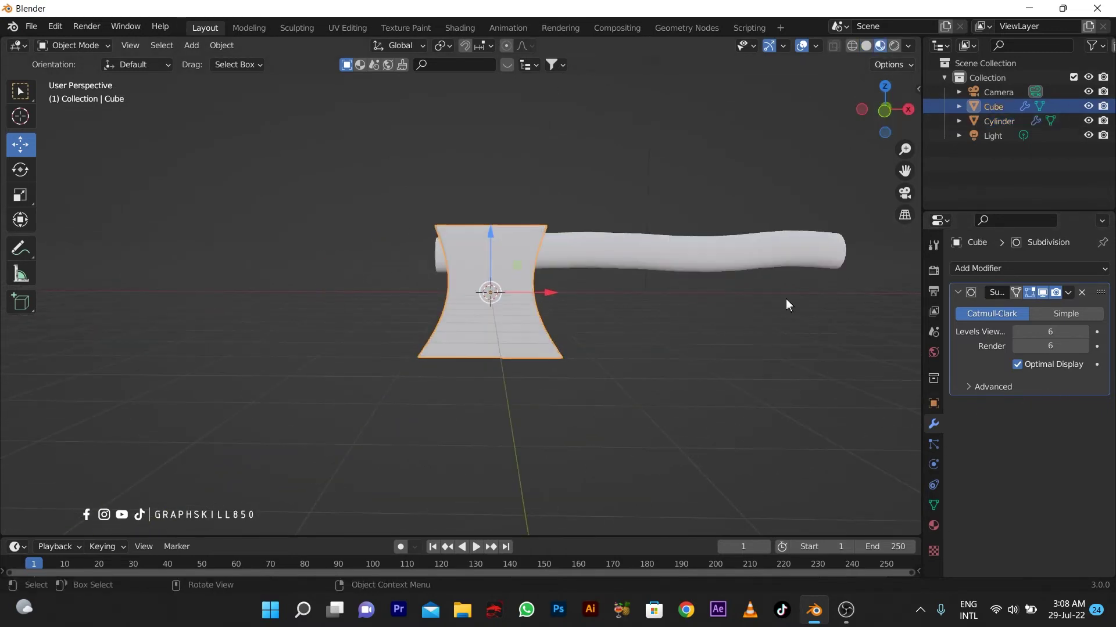
pyautogui.click(933, 526)
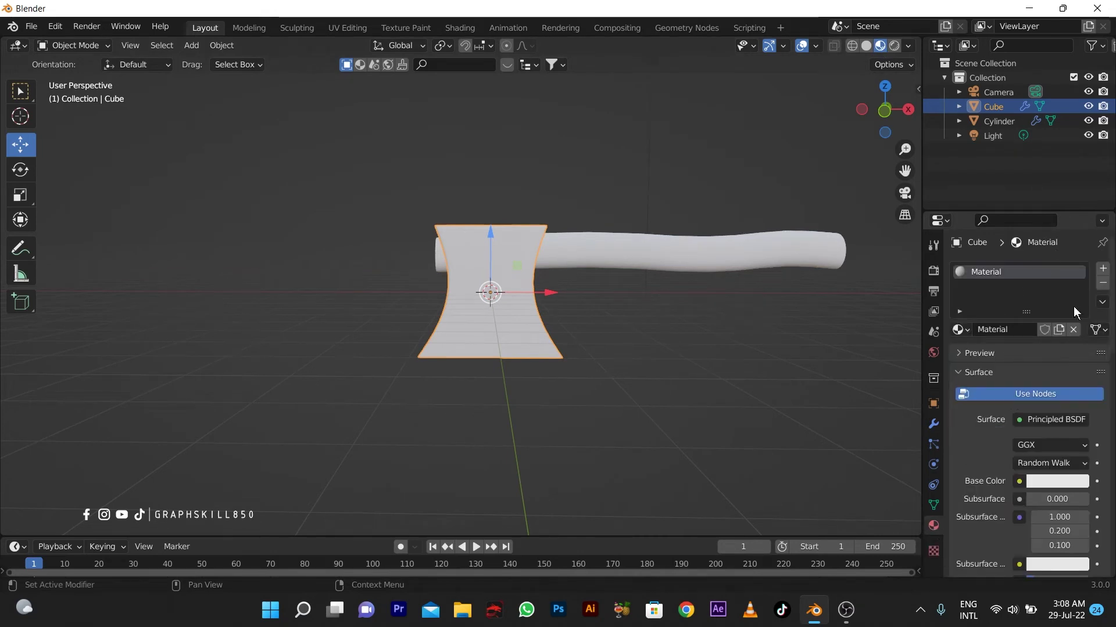
pyautogui.click(1058, 484)
pyautogui.moveTo(1079, 323); pyautogui.dragTo(1078, 350)
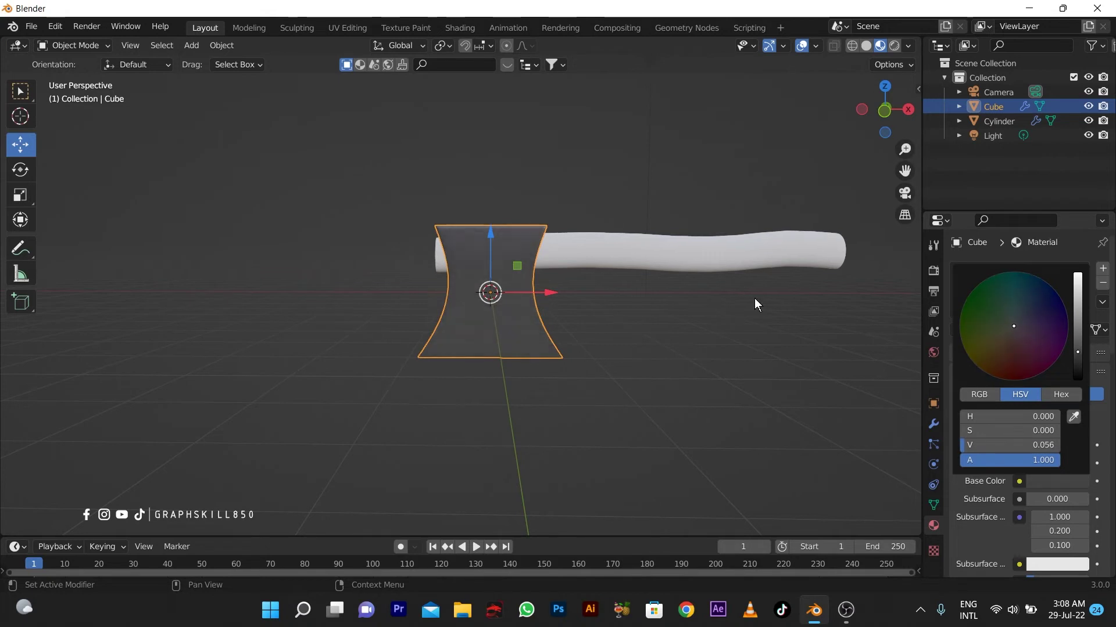
pyautogui.scroll(4, 476, 291)
pyautogui.moveTo(504, 299); pyautogui.dragTo(424, 302, button='middle')
pyautogui.scroll(-2, 496, 302)
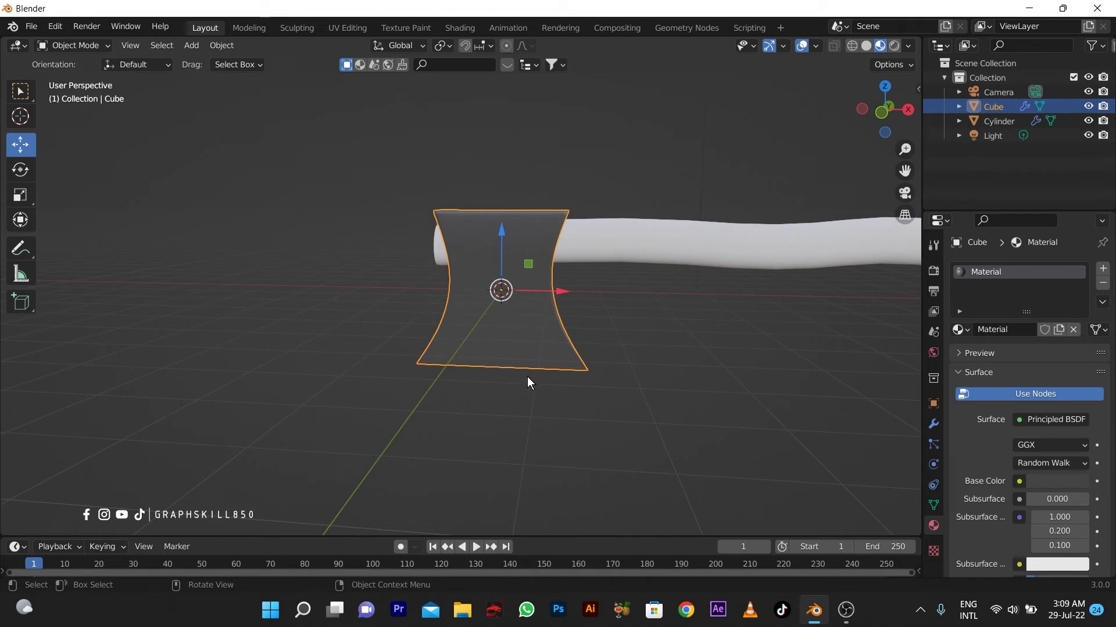
pyautogui.press('Tab')
pyautogui.scroll(1, 483, 368)
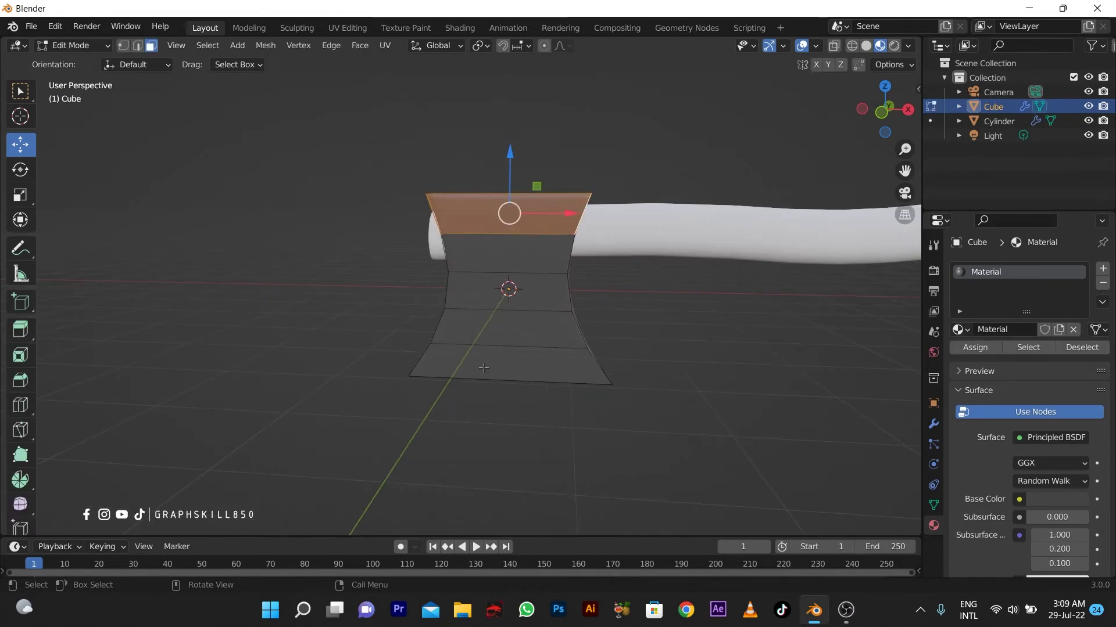
pyautogui.click(483, 367)
pyautogui.keyDown('alt'); pyautogui.moveTo(483, 368); pyautogui.dragTo(494, 367, button='middle'); pyautogui.keyUp('alt')
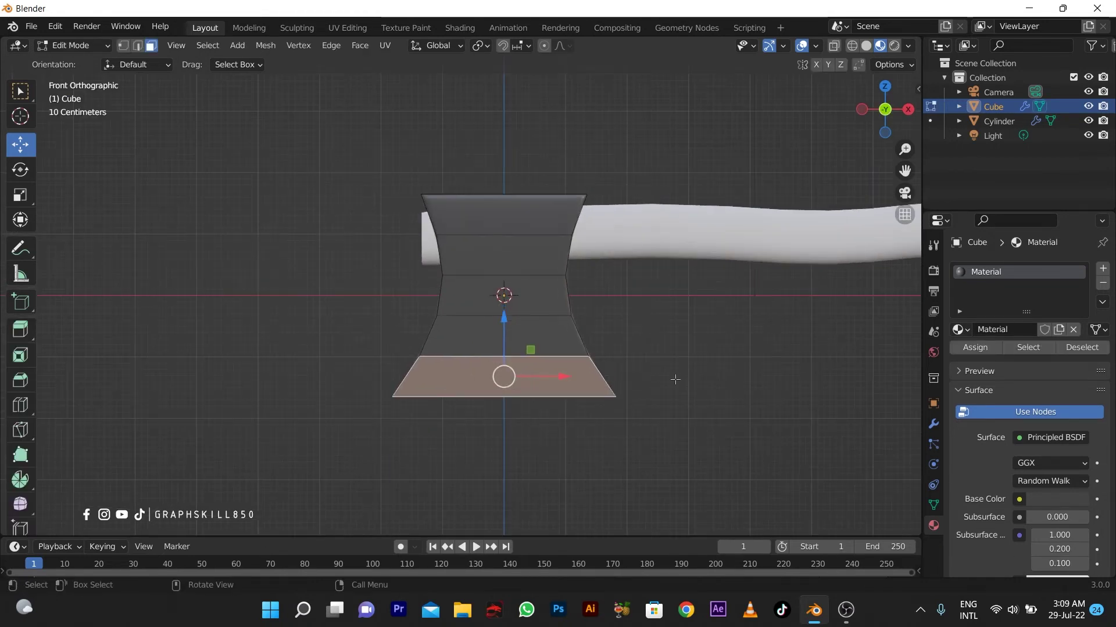
pyautogui.moveTo(681, 380); pyautogui.dragTo(270, 466)
pyautogui.moveTo(746, 469); pyautogui.dragTo(340, 369)
pyautogui.moveTo(491, 388); pyautogui.dragTo(313, 378, button='middle')
pyautogui.keyDown('shift'); pyautogui.click(414, 392); pyautogui.keyUp('shift')
pyautogui.moveTo(519, 390); pyautogui.dragTo(692, 391, button='middle')
pyautogui.click(553, 421)
pyautogui.press('Tab')
pyautogui.scroll(-3, 530, 388)
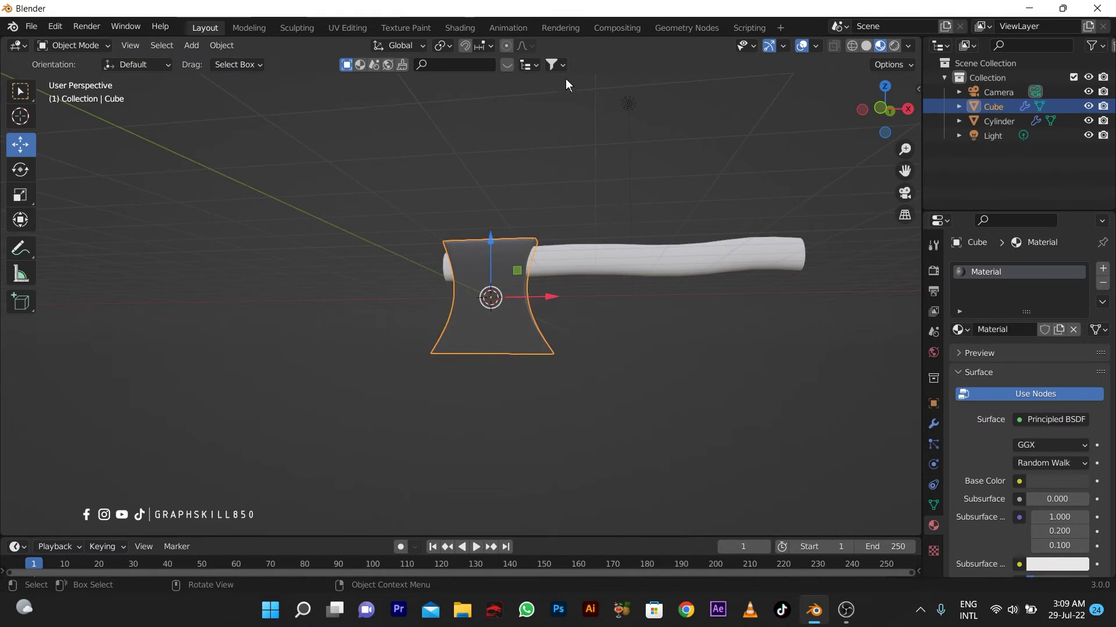
# Switch to the Shading workspace and add a Bump node to the axe head's material
pyautogui.click(410, 28)
pyautogui.click(347, 27)
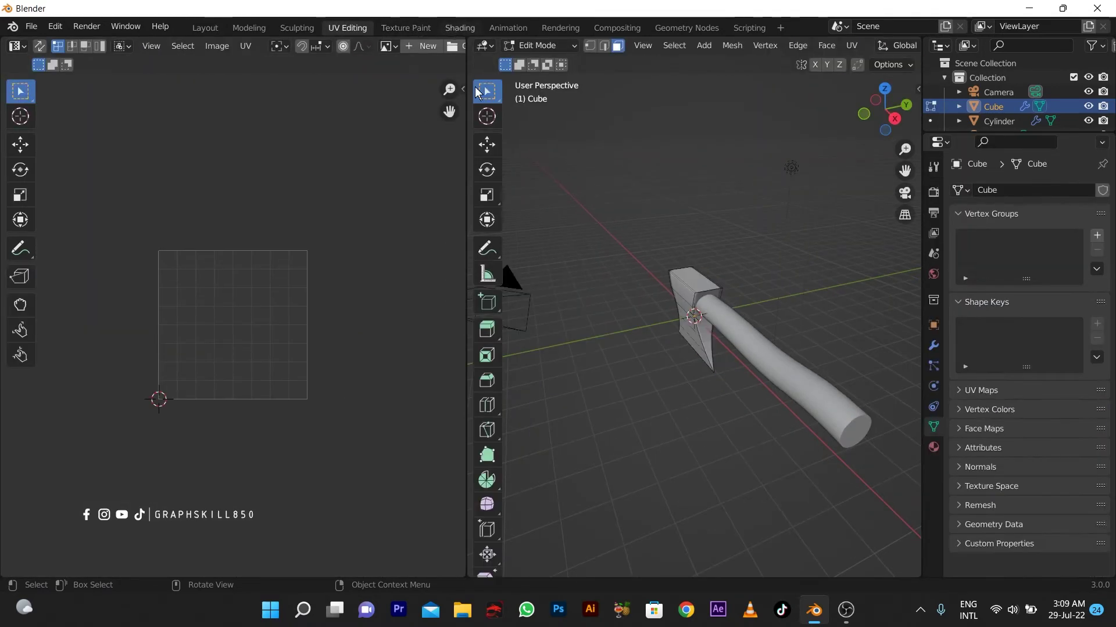
pyautogui.click(459, 27)
pyautogui.moveTo(566, 263); pyautogui.dragTo(647, 220, button='middle')
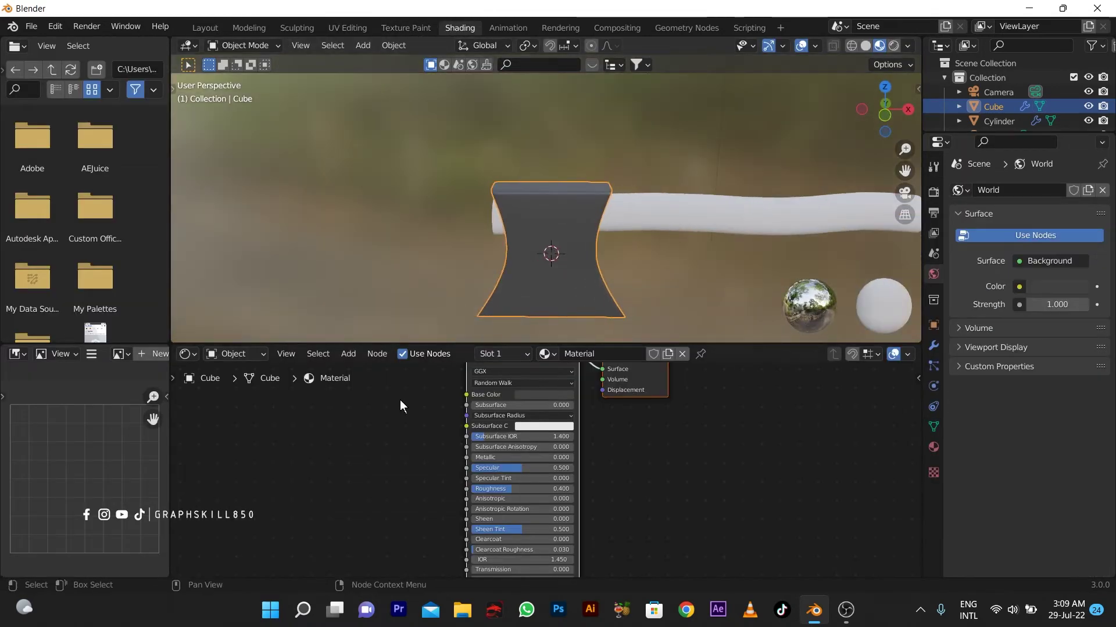
pyautogui.hotkey('shift', 'a')
pyautogui.click(353, 398)
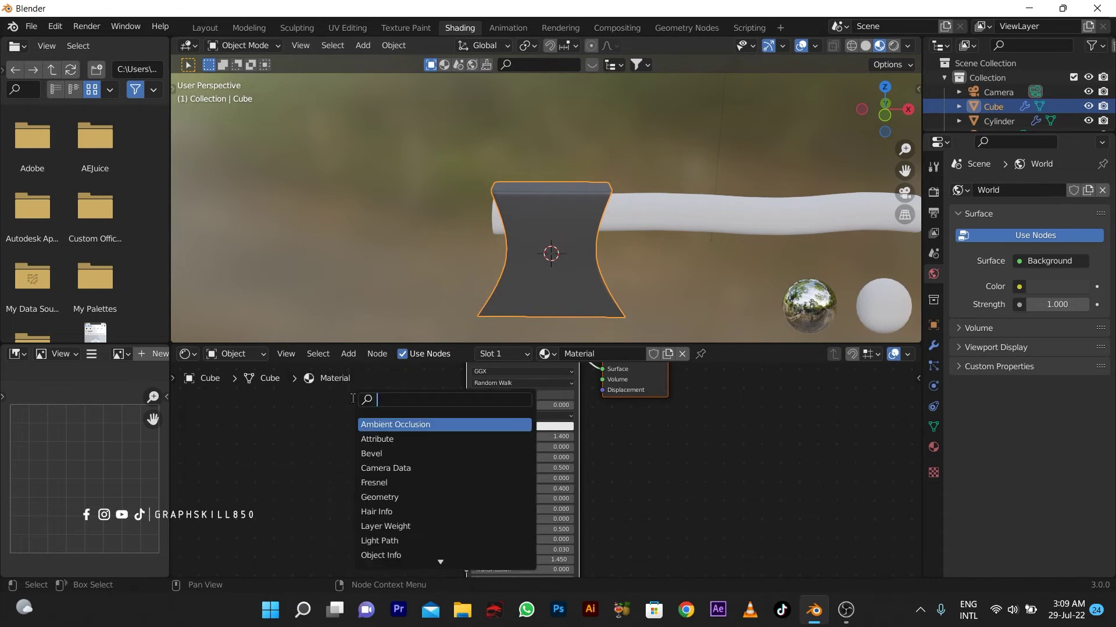
pyautogui.write('bu')
pyautogui.click(356, 426)
pyautogui.click(287, 457)
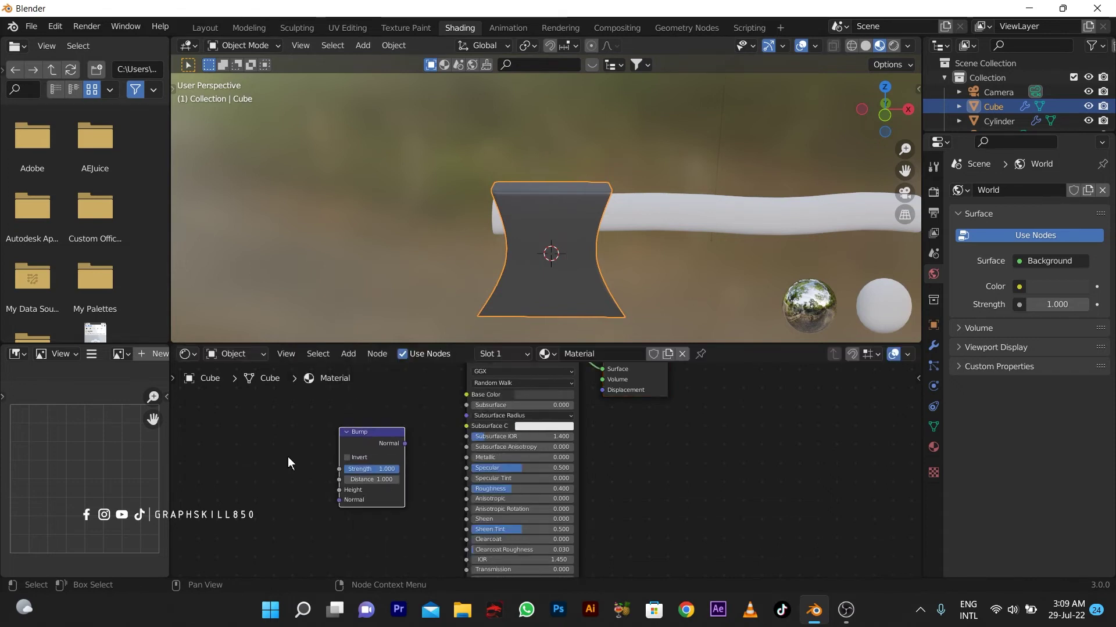
# Add a Noise Texture node beside the Bump node in the axe head's material
pyautogui.hotkey('shift', 'a')
pyautogui.click(205, 424)
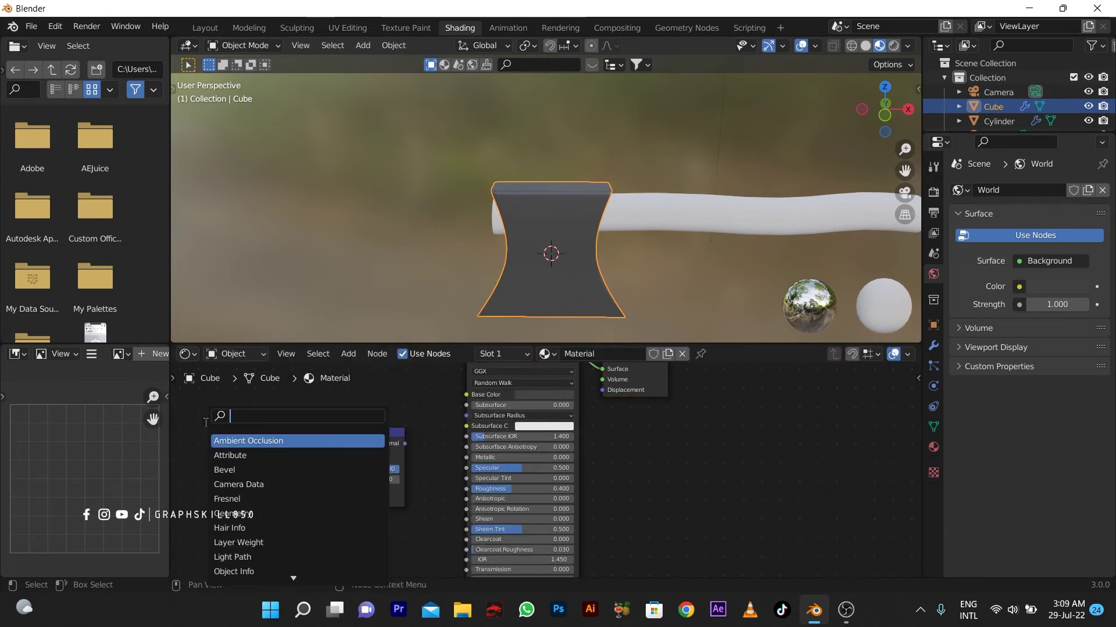
pyautogui.write('noi')
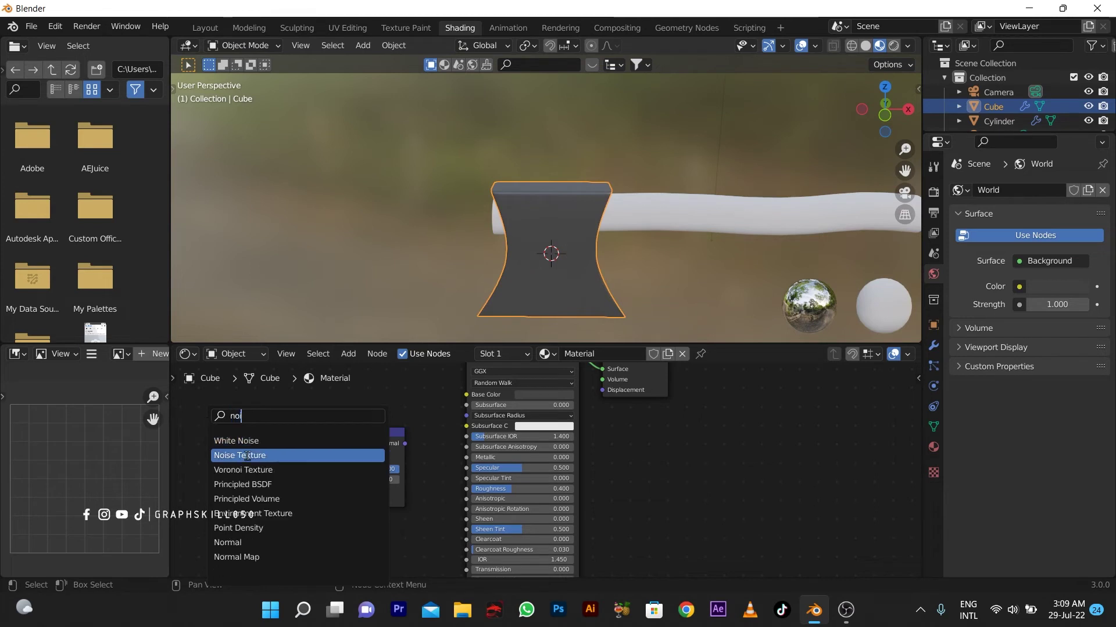
pyautogui.click(239, 455)
pyautogui.click(288, 453)
# Connect the Noise Texture's Fac to the Bump's Height, and the Bump's Normal to the Principled BSDF's Normal
pyautogui.moveTo(282, 443); pyautogui.dragTo(301, 461)
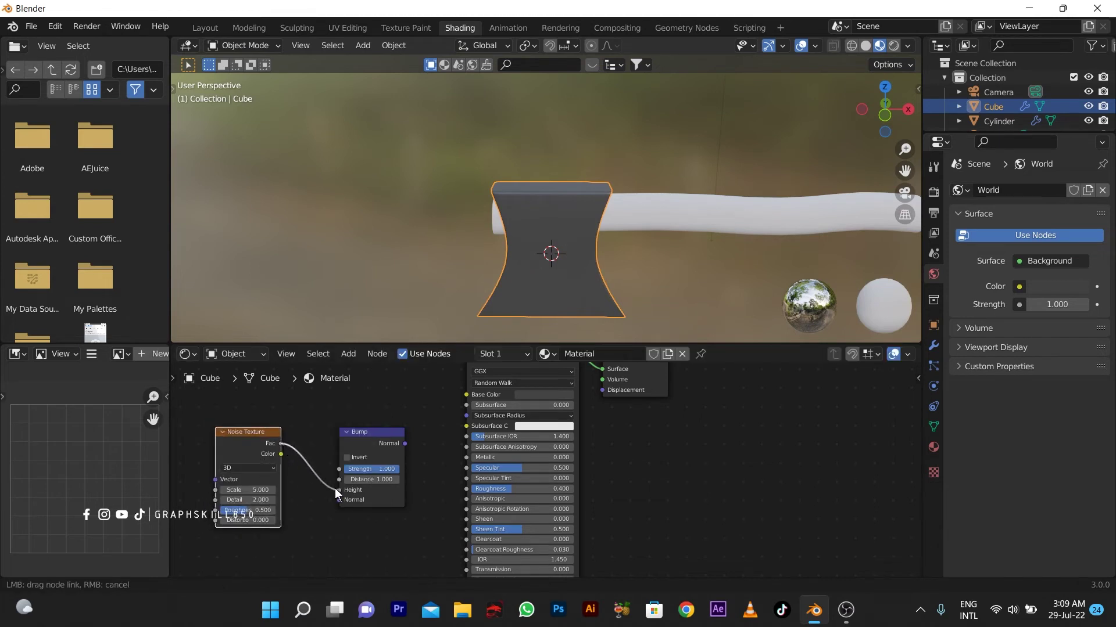
pyautogui.moveTo(337, 494); pyautogui.dragTo(339, 490)
pyautogui.moveTo(403, 445); pyautogui.dragTo(462, 462)
pyautogui.moveTo(396, 428); pyautogui.dragTo(556, 544, button='middle')
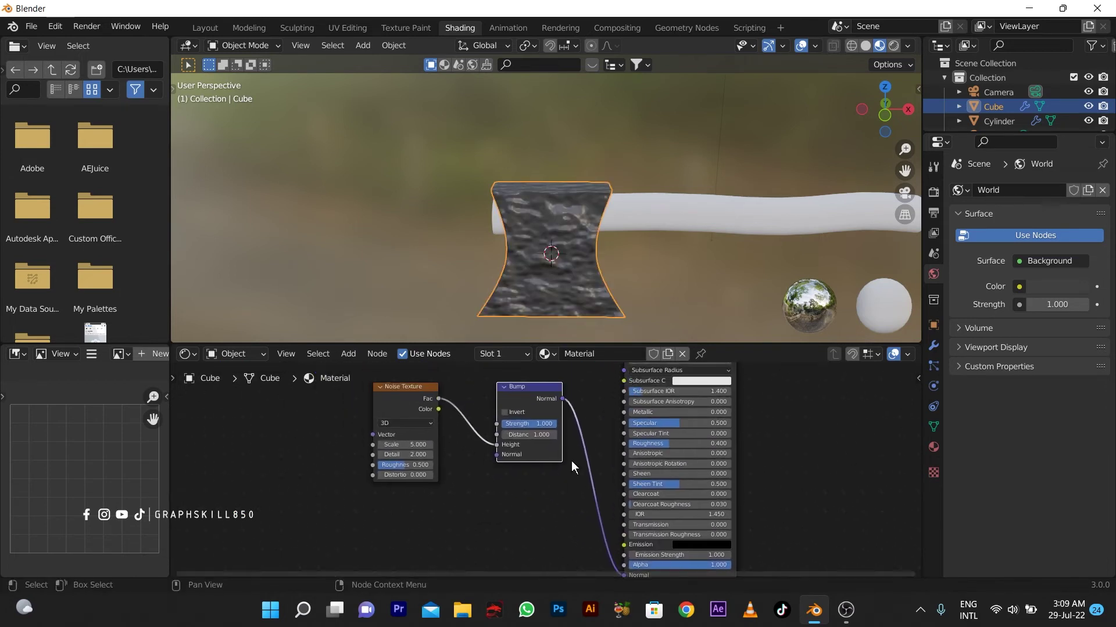
# Set the Bump node's Strength to 0.653 and its Distance to 5.500
pyautogui.scroll(1, 557, 453)
pyautogui.moveTo(556, 412); pyautogui.dragTo(530, 411)
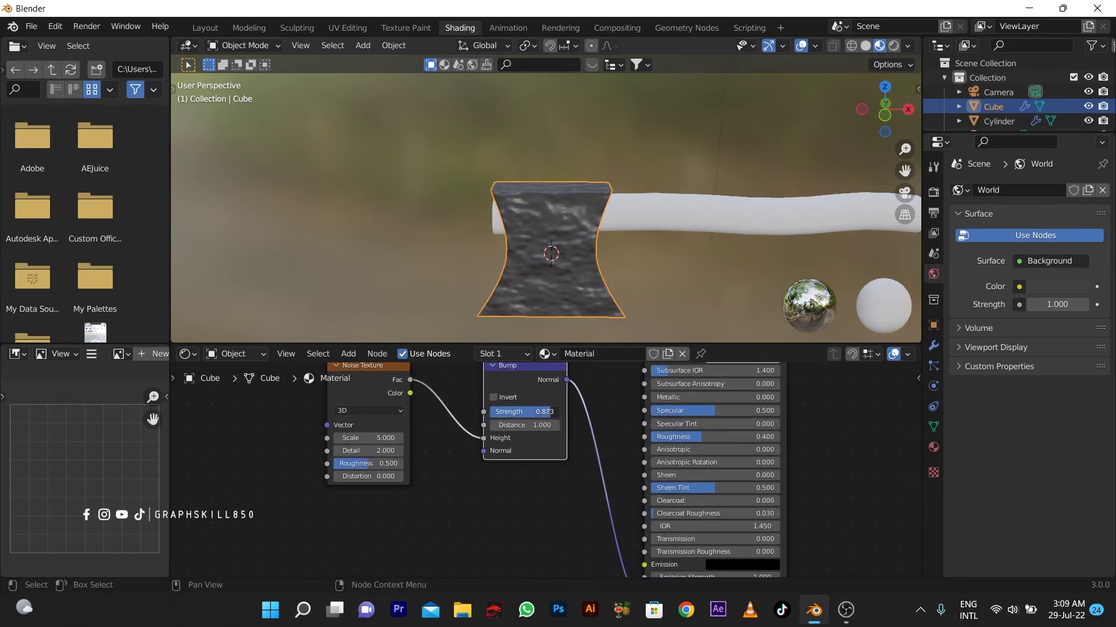
pyautogui.write('0.65')
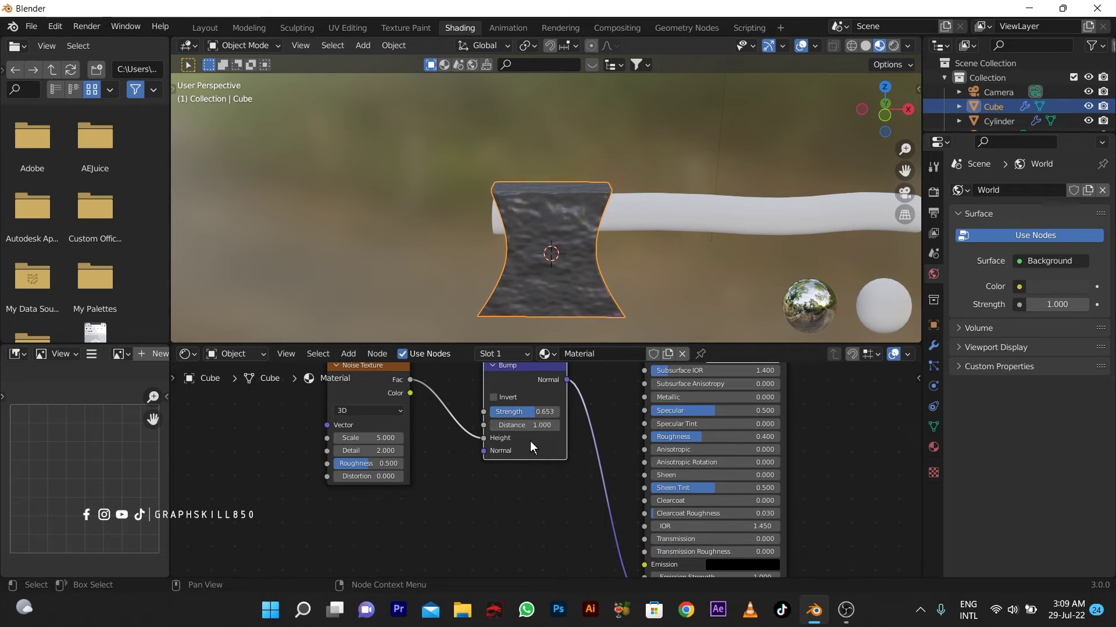
pyautogui.press('Return')
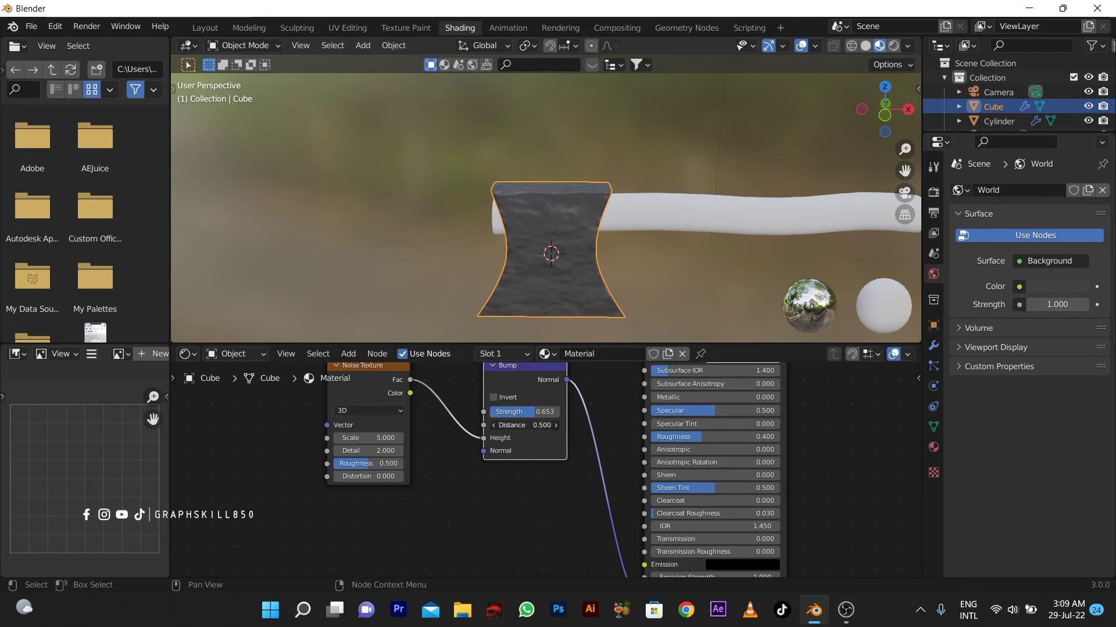
pyautogui.moveTo(525, 425); pyautogui.dragTo(549, 425)
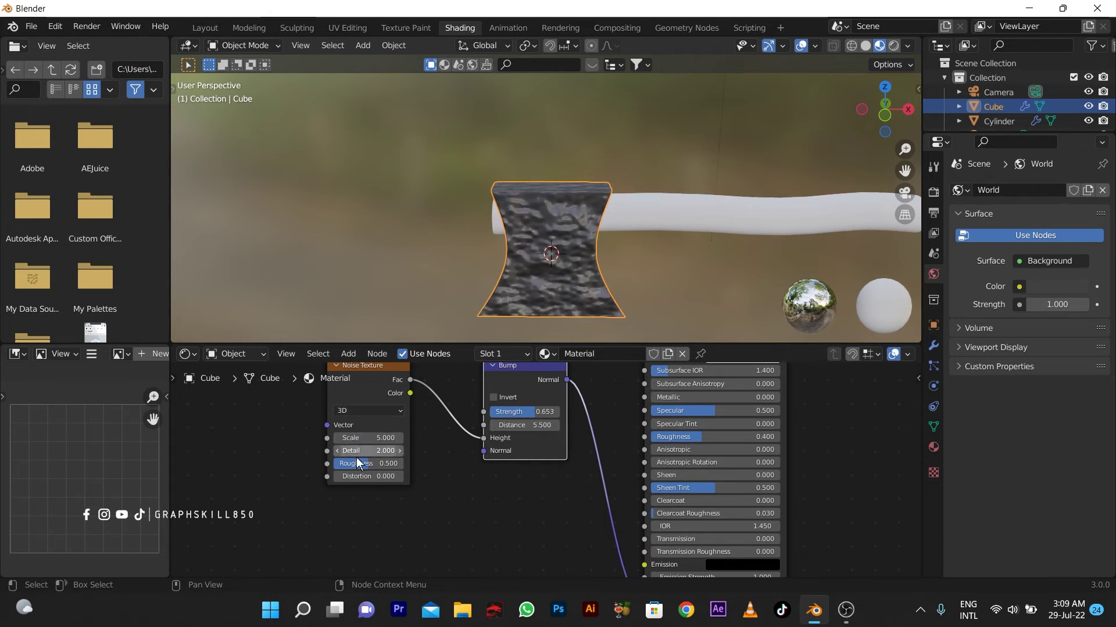
# Set the Noise Texture node's Scale to 61.200, Detail to 15.000 and Roughness to 1.000
pyautogui.moveTo(355, 464); pyautogui.dragTo(493, 451)
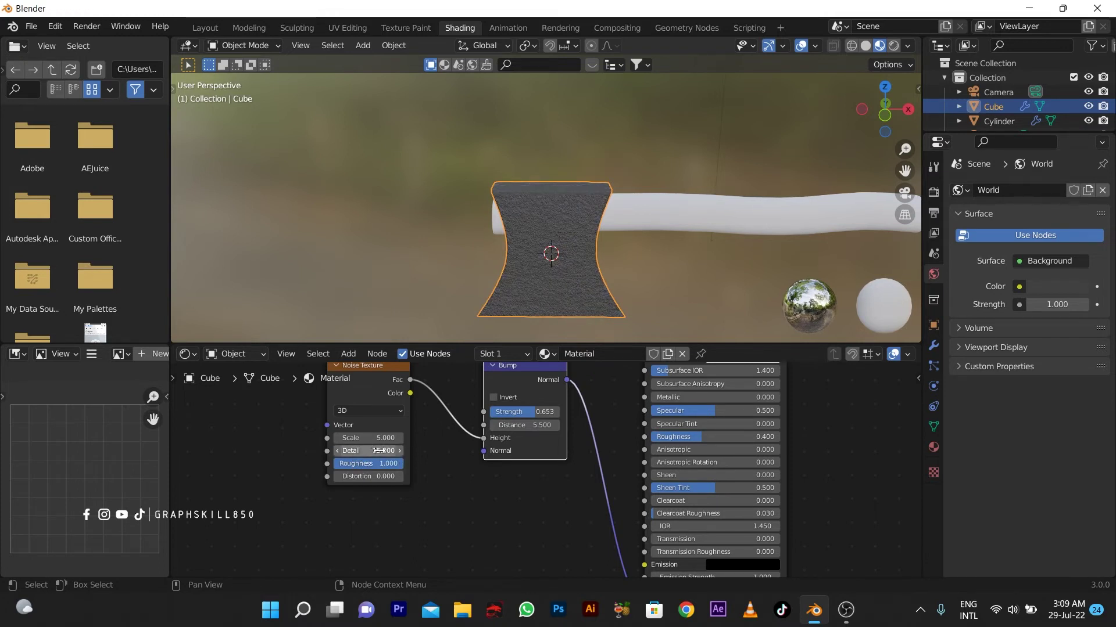
pyautogui.moveTo(395, 464)
pyautogui.mouseDown()
pyautogui.moveTo(375, 463)
pyautogui.moveTo(405, 464)
pyautogui.mouseUp()
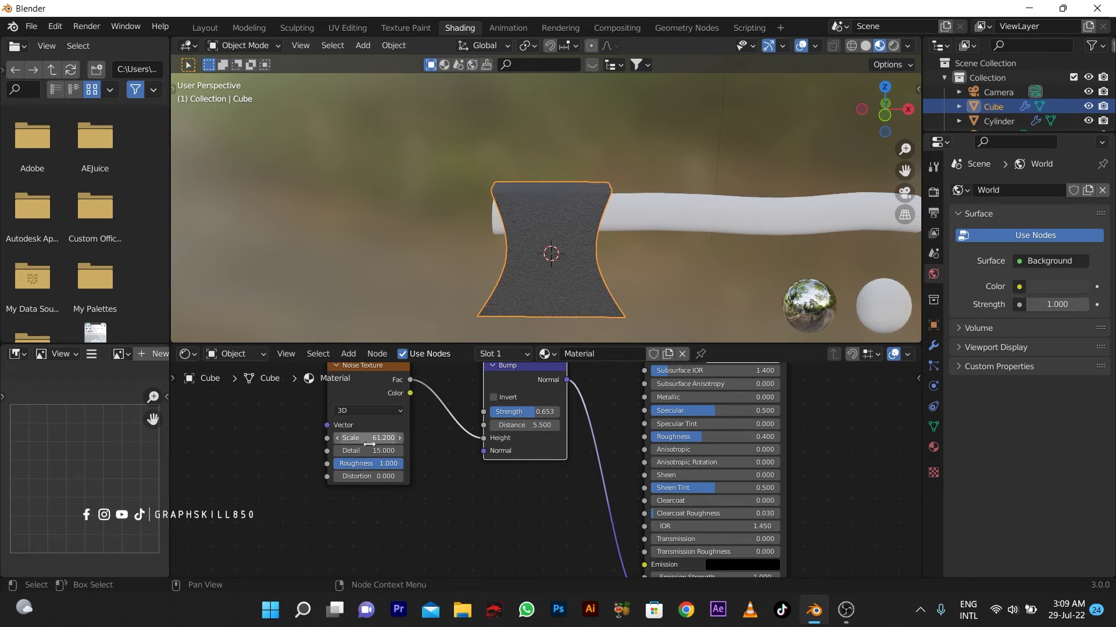
pyautogui.moveTo(344, 464); pyautogui.dragTo(404, 463)
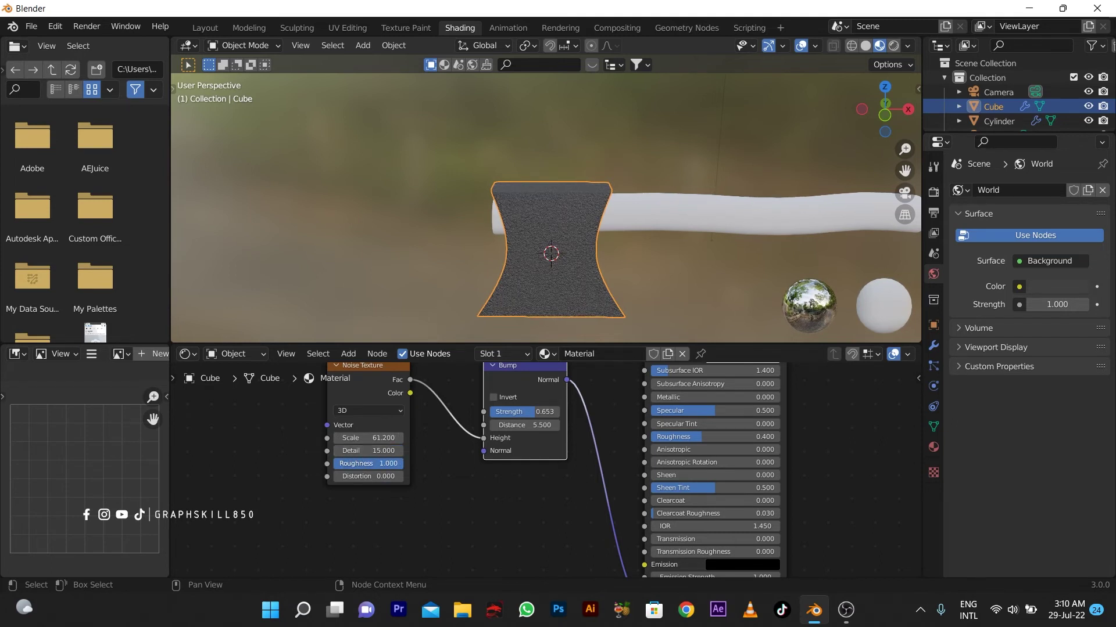
pyautogui.scroll(4, 594, 189)
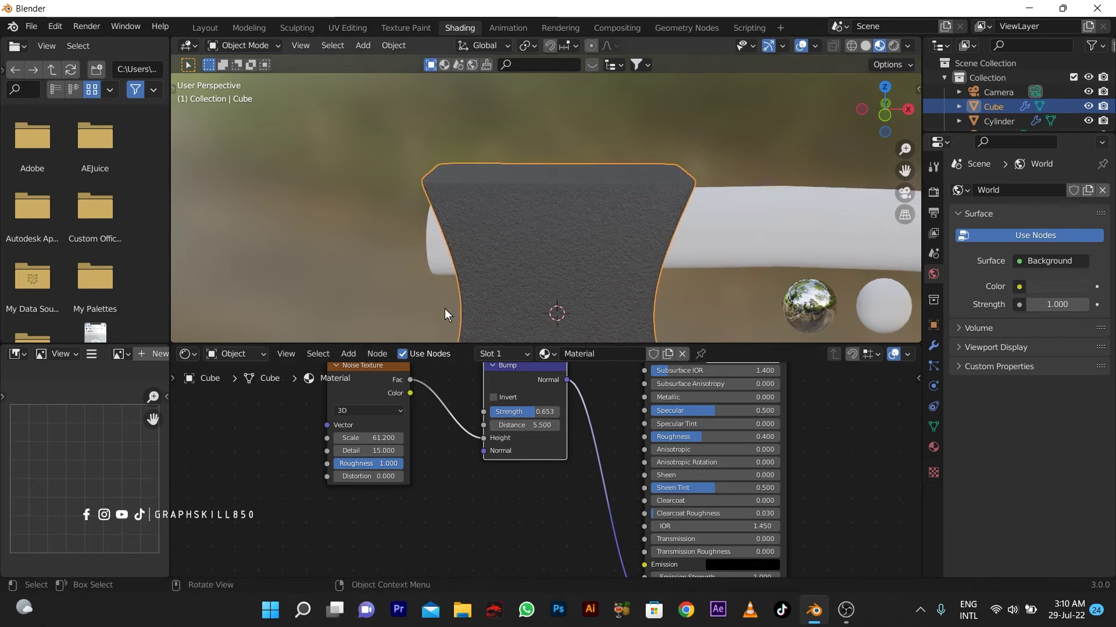
# Set the Noise Texture's Scale to 54.500, and the Bump node's Distance to 48.400 and Strength to 0.327
pyautogui.moveTo(352, 438); pyautogui.dragTo(384, 438)
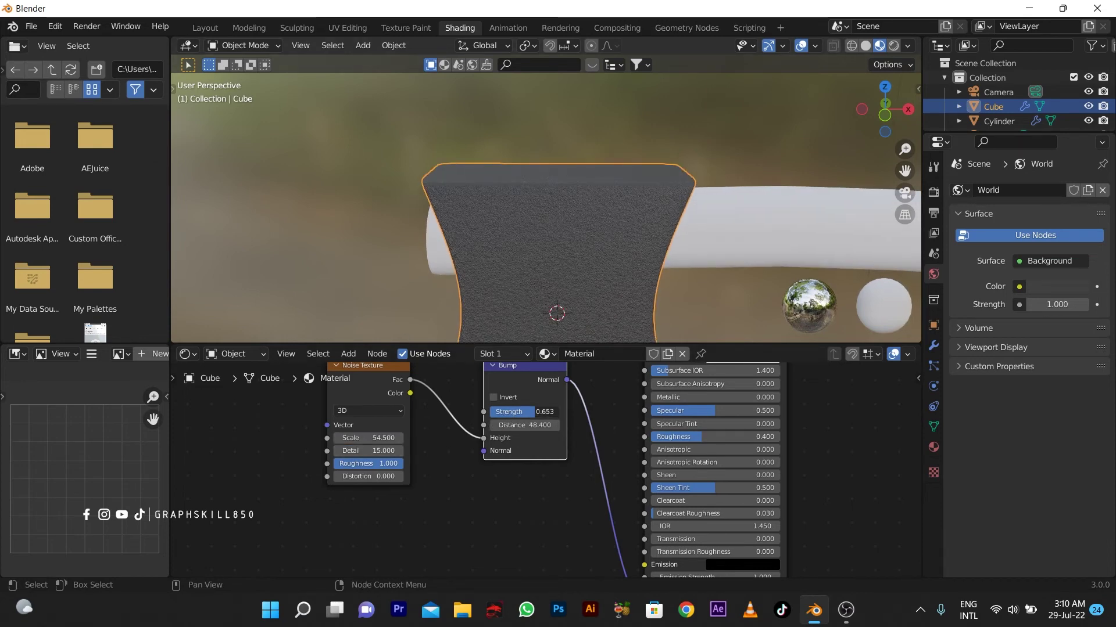
pyautogui.moveTo(533, 411); pyautogui.dragTo(507, 411)
pyautogui.moveTo(527, 225); pyautogui.dragTo(562, 247, button='middle')
pyautogui.scroll(1, 497, 448)
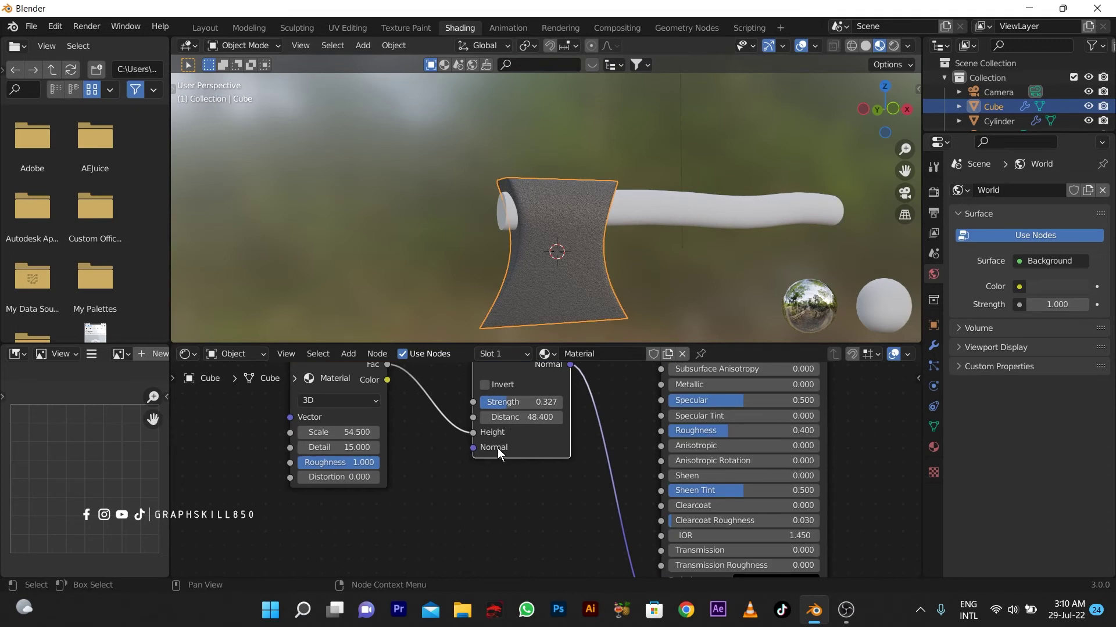
# Set the Bump's Distance to 0.400, and the Noise Texture's Scale to 33.400 and Roughness to 0.993
pyautogui.moveTo(522, 417); pyautogui.dragTo(501, 417)
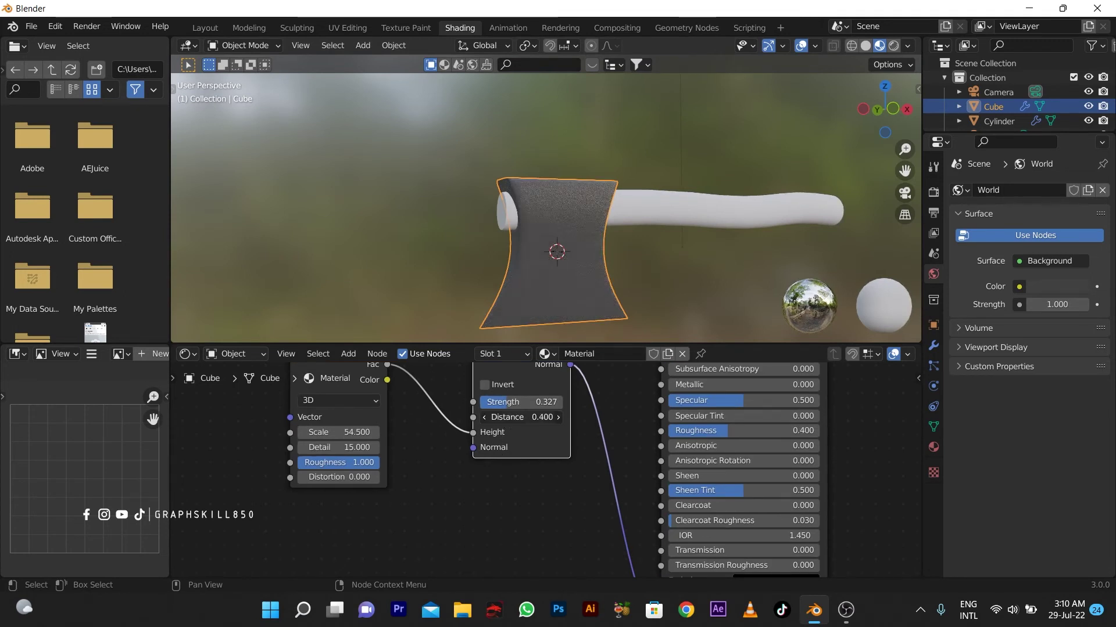
pyautogui.scroll(1, 321, 418)
pyautogui.moveTo(322, 420); pyautogui.dragTo(288, 426)
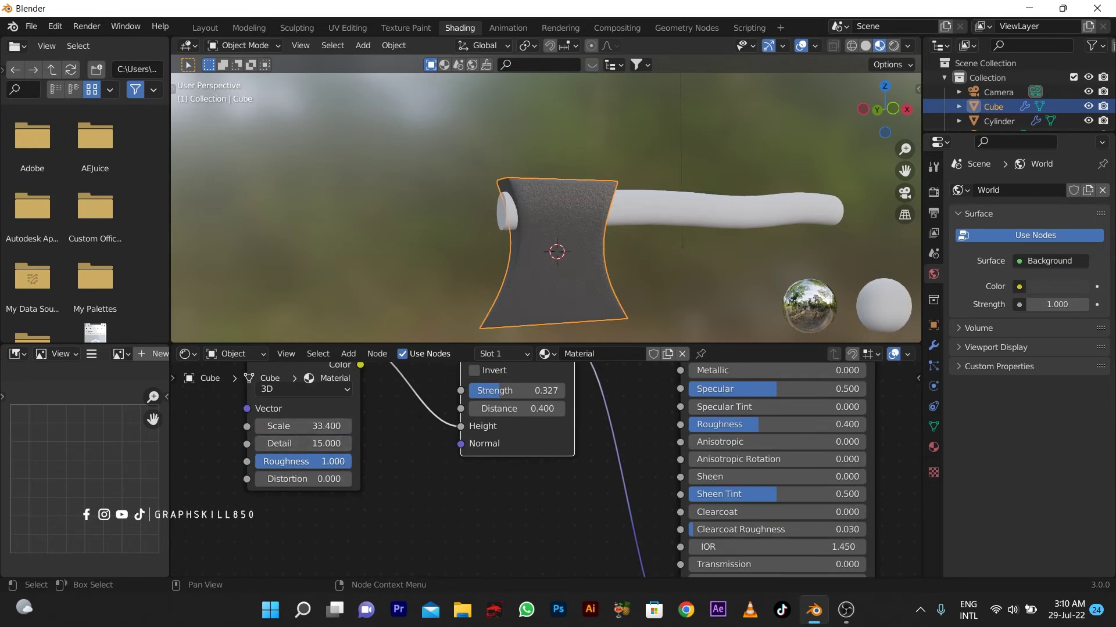
pyautogui.moveTo(321, 461); pyautogui.dragTo(255, 461)
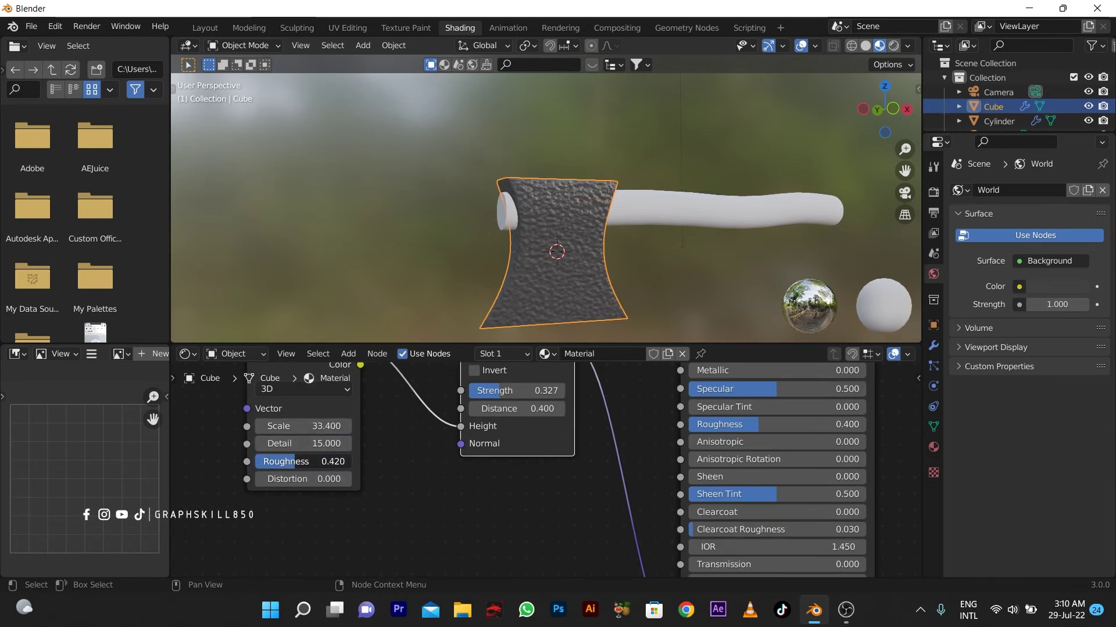
pyautogui.moveTo(343, 461); pyautogui.dragTo(350, 462)
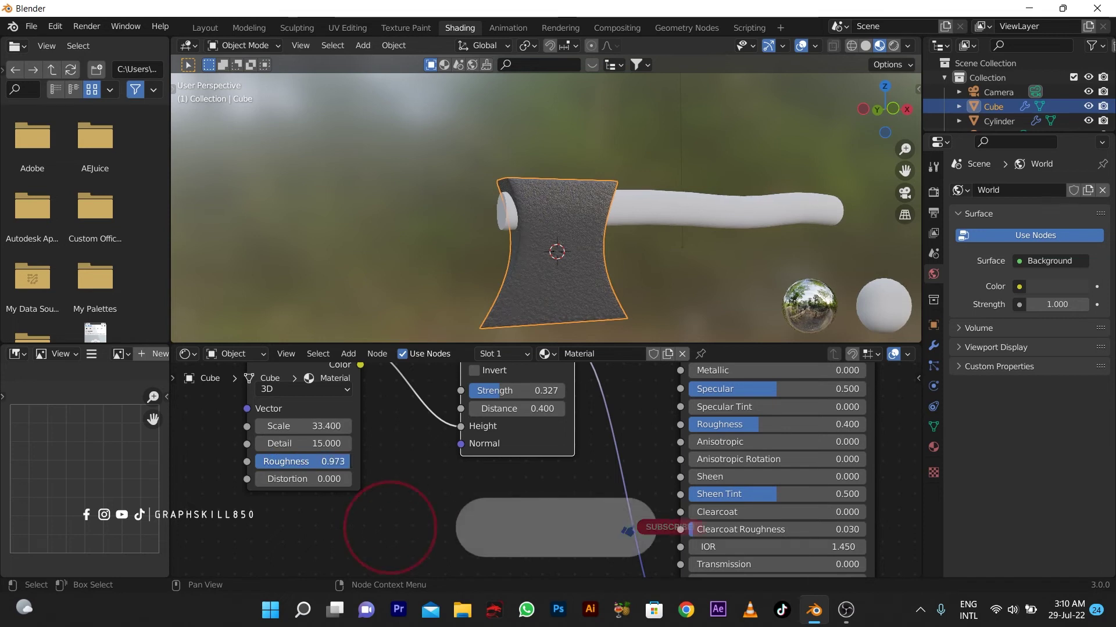
# Search the BlenderKit materials for "wood" and apply the orange-brown wood material to the axe handle
pyautogui.scroll(-3, 577, 240)
pyautogui.moveTo(573, 248); pyautogui.dragTo(584, 247, button='middle')
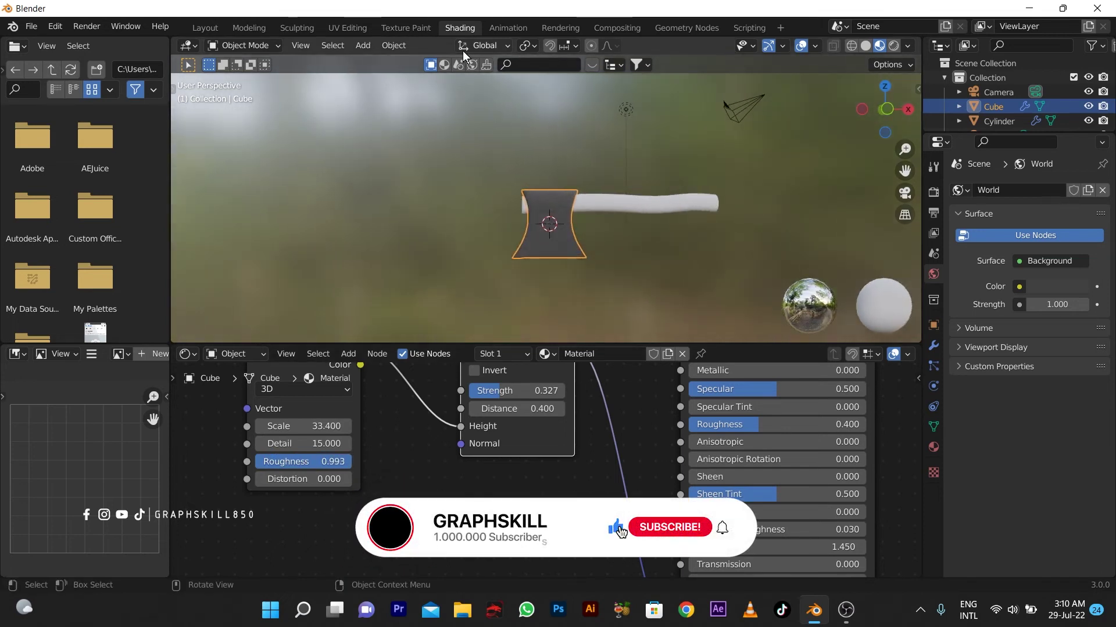
pyautogui.click(592, 195)
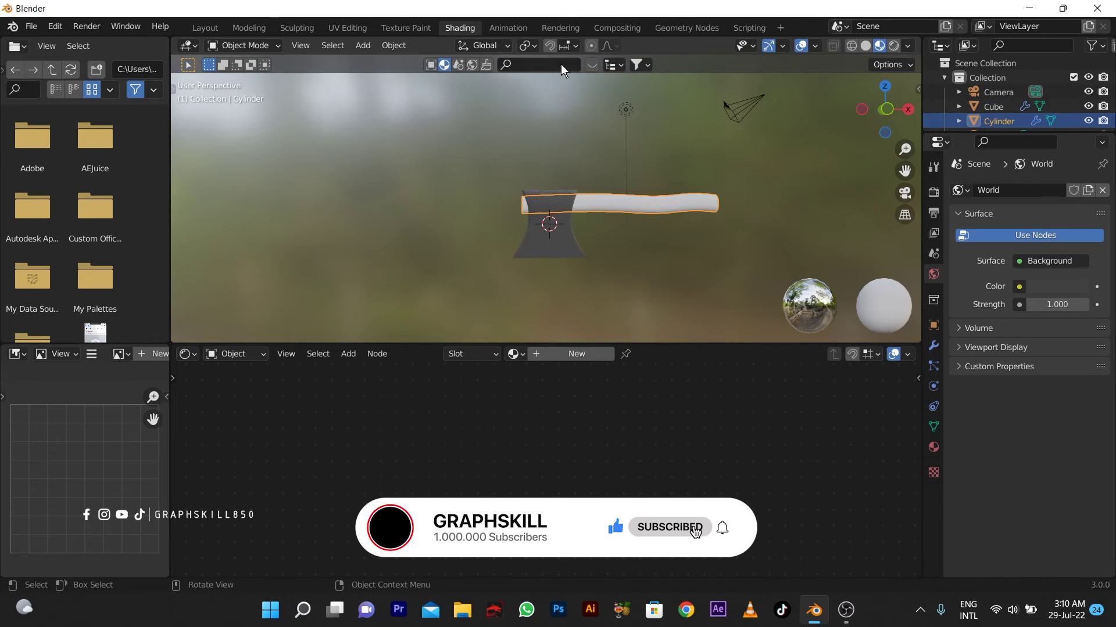
pyautogui.write('u')
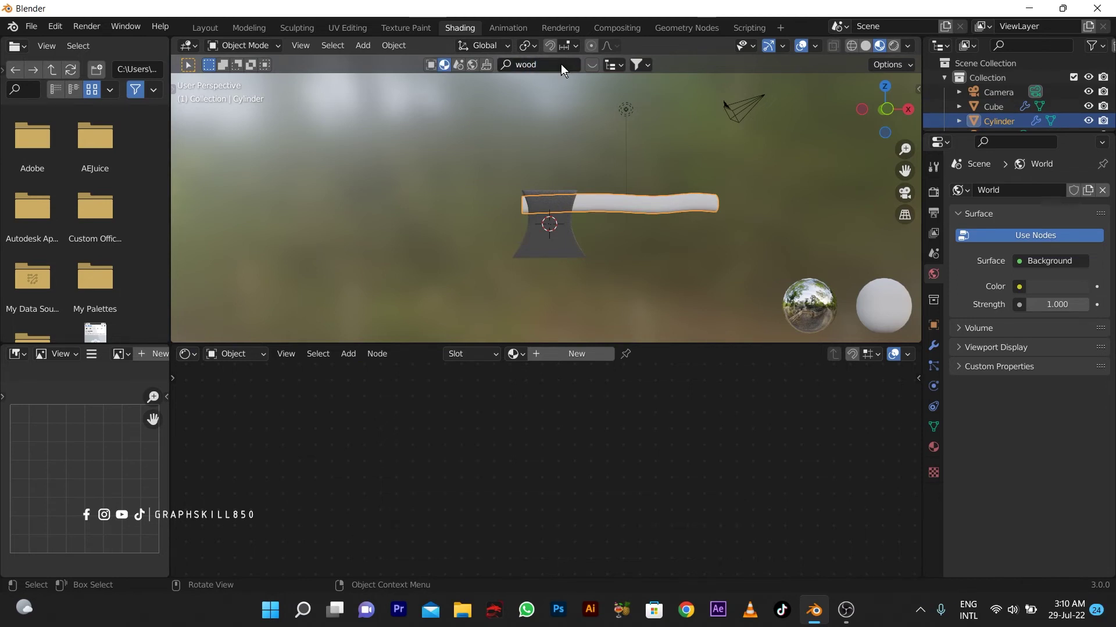
pyautogui.press('Return')
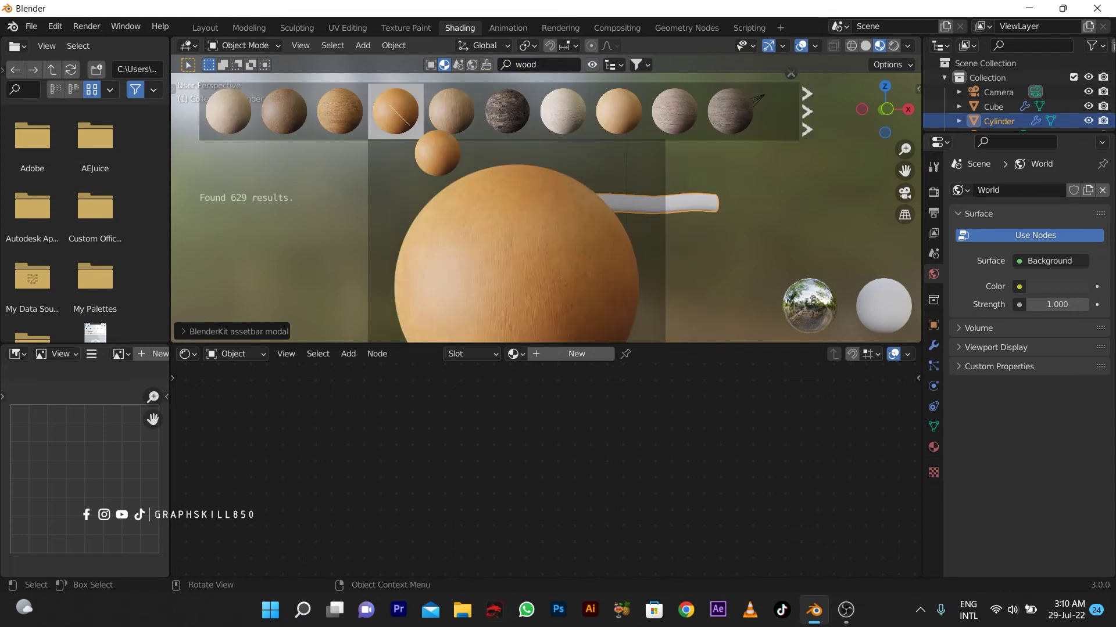
pyautogui.moveTo(528, 211); pyautogui.dragTo(677, 201)
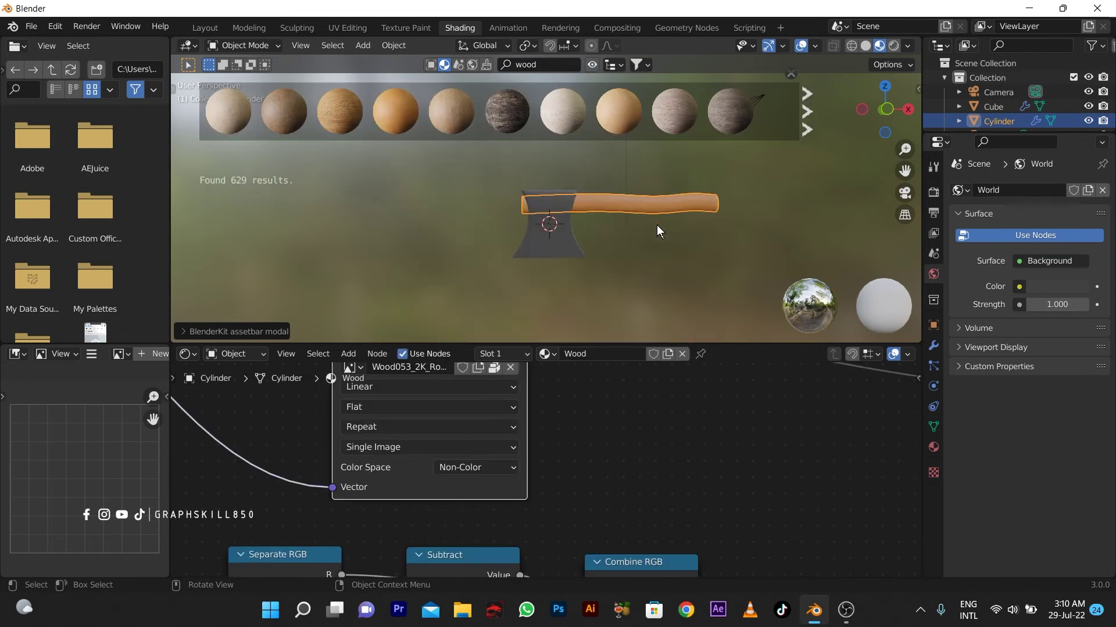
pyautogui.scroll(2, 549, 198)
pyautogui.click(424, 224)
pyautogui.scroll(3, 617, 236)
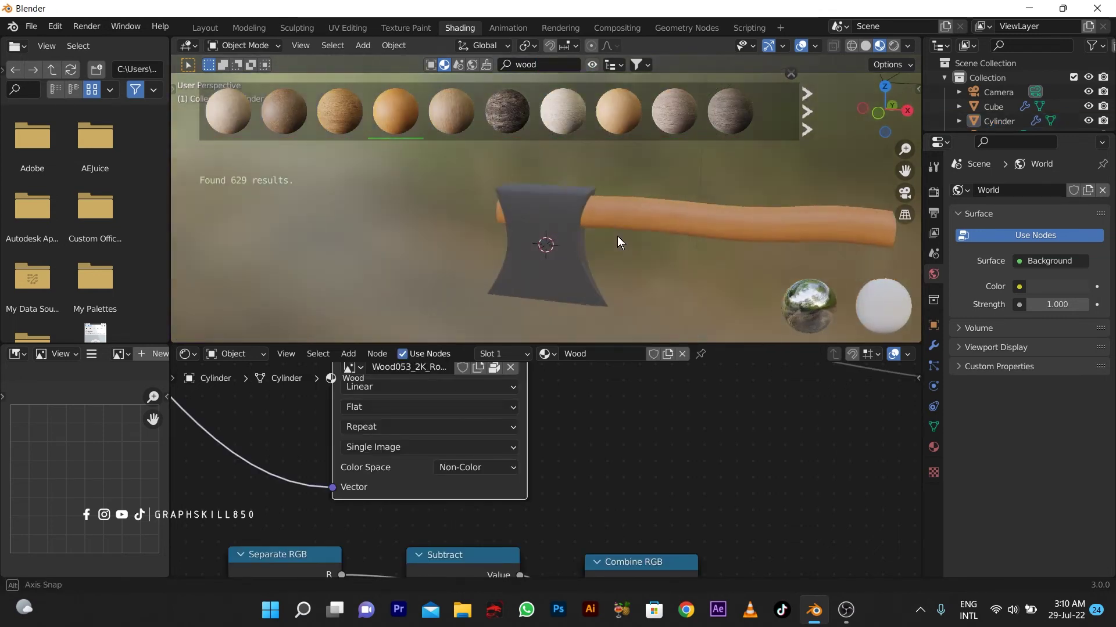
# Inset the end face of the axe handle slightly in Edit Mode
pyautogui.moveTo(610, 235); pyautogui.dragTo(530, 236, button='middle')
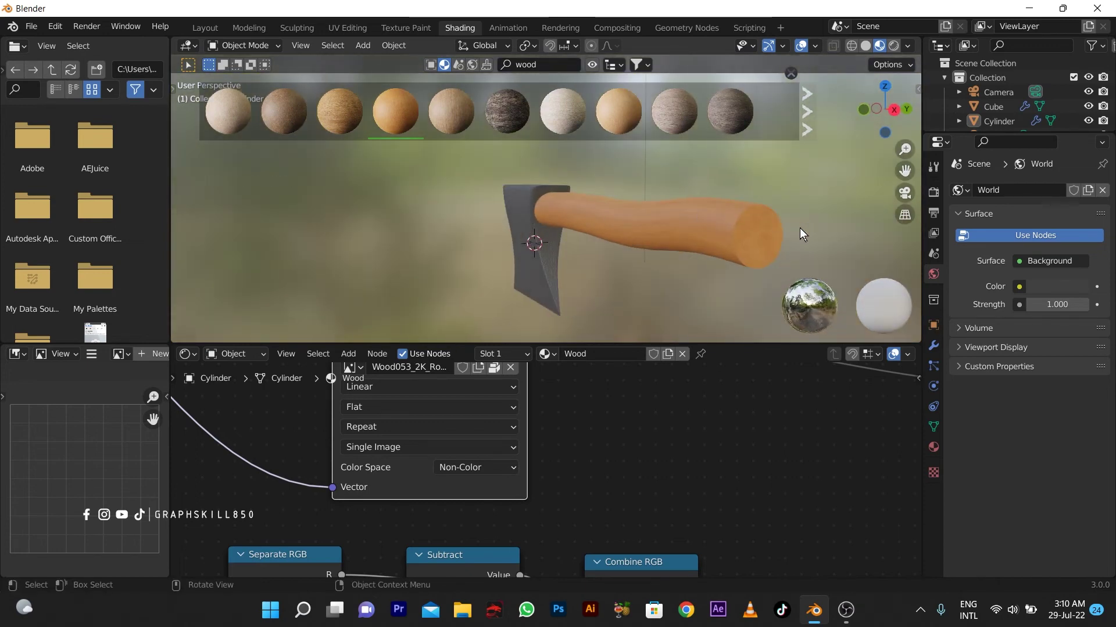
pyautogui.moveTo(796, 229); pyautogui.dragTo(730, 228, button='middle')
pyautogui.click(730, 228)
pyautogui.press('Tab')
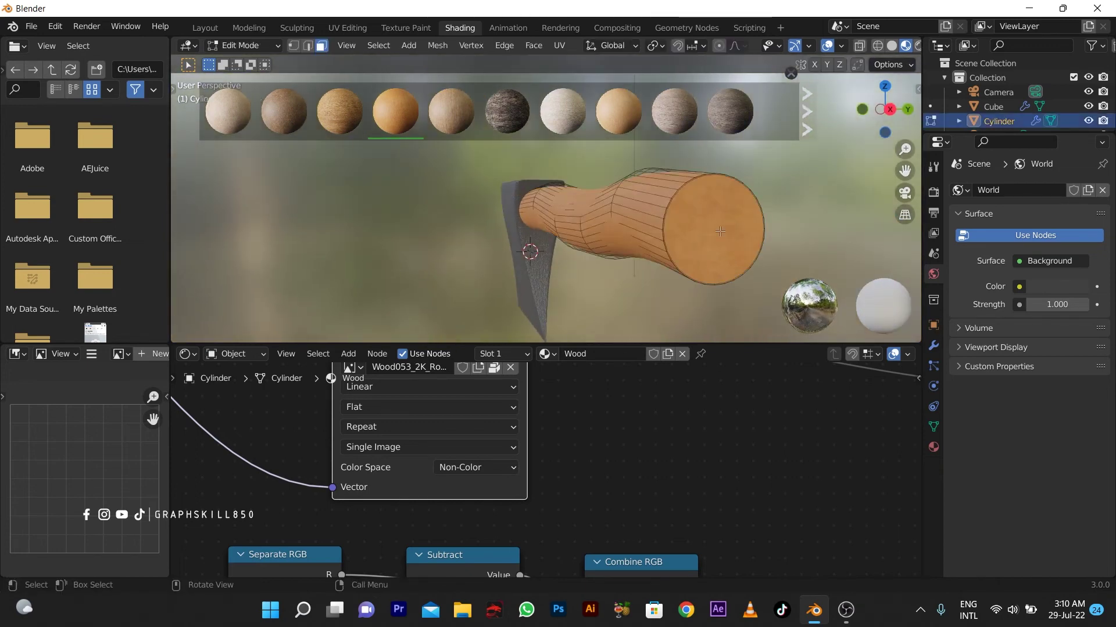
pyautogui.click(719, 254)
pyautogui.press('i')
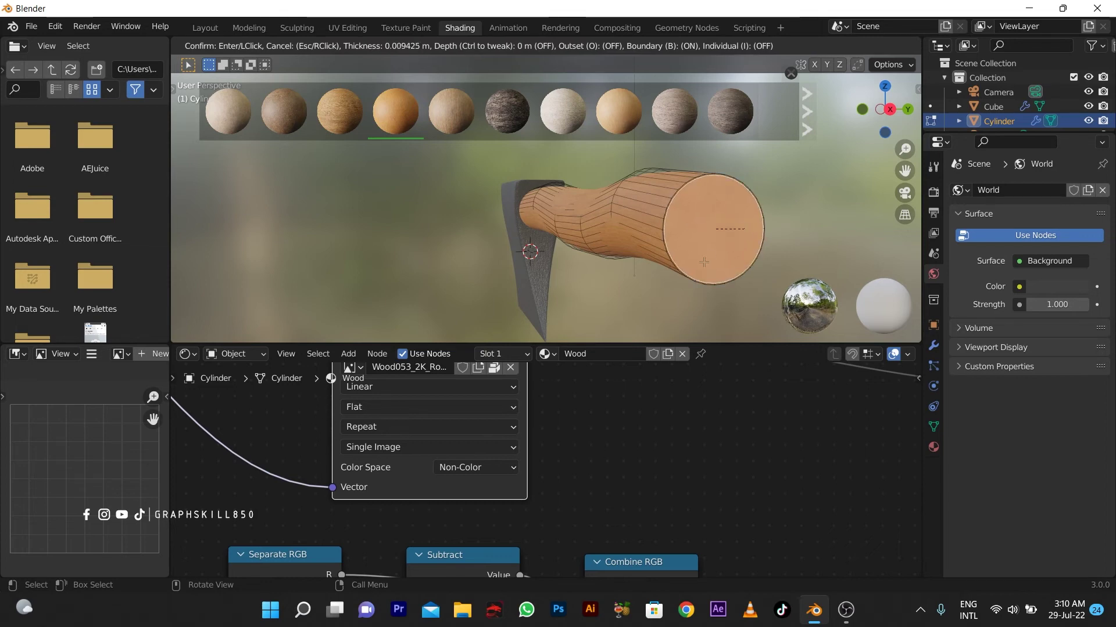
pyautogui.press('Escape')
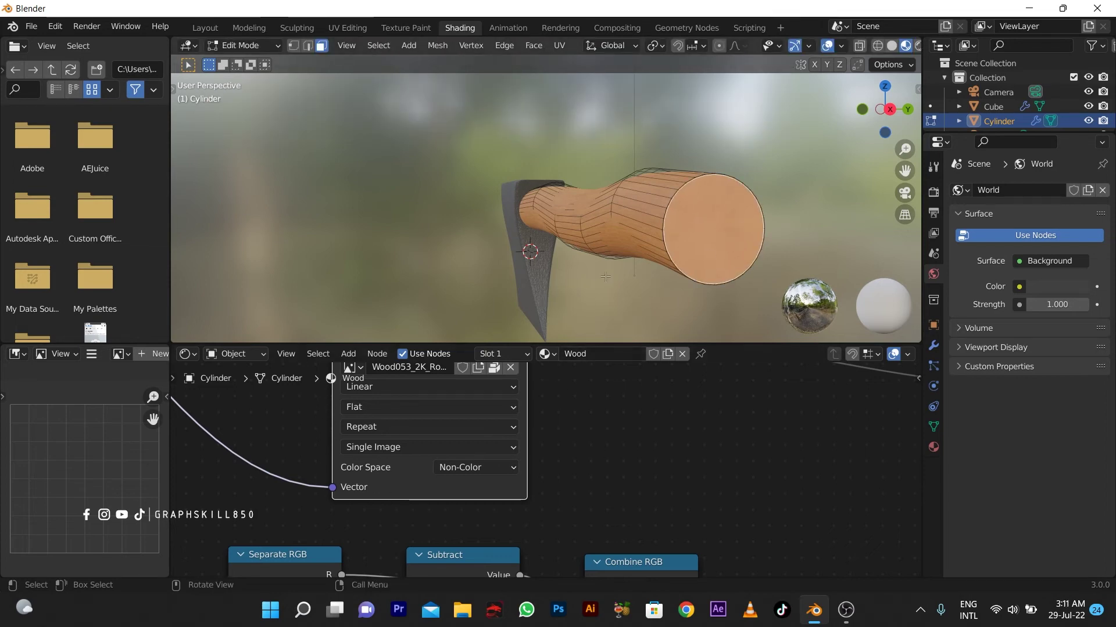
pyautogui.press('i')
pyautogui.click(726, 252)
pyautogui.moveTo(636, 291); pyautogui.dragTo(534, 256, button='middle')
pyautogui.press('Tab')
pyautogui.scroll(-2, 488, 263)
# Switch to the Layout workspace and select the axe head in the front view
pyautogui.click(199, 31)
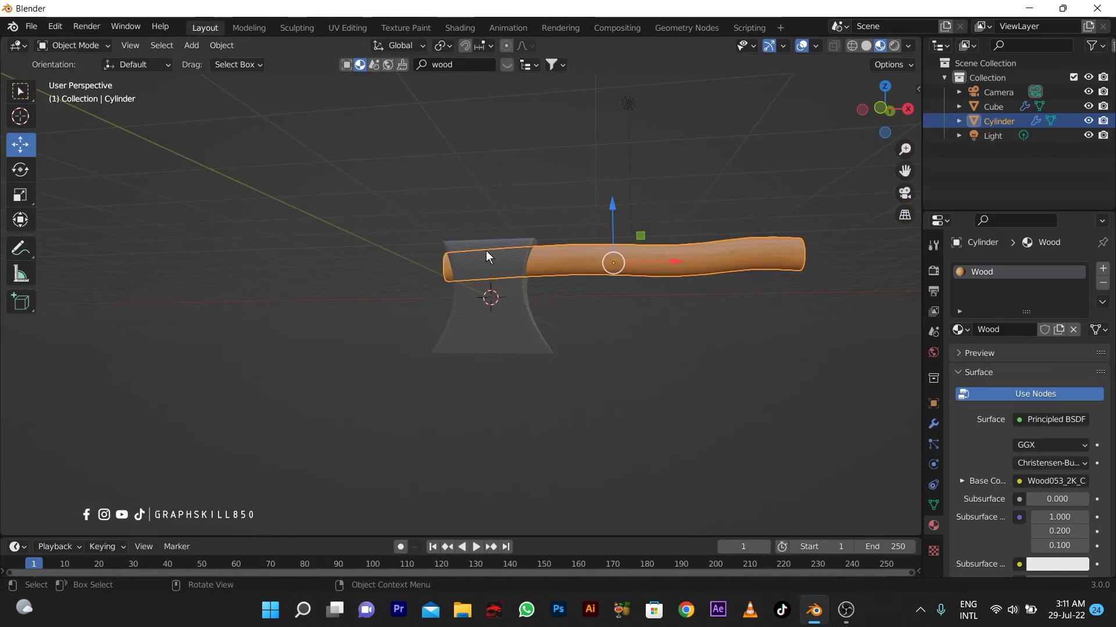
pyautogui.scroll(3, 479, 267)
pyautogui.moveTo(453, 326); pyautogui.dragTo(500, 350, button='middle')
pyautogui.press('Tab')
pyautogui.scroll(2, 493, 366)
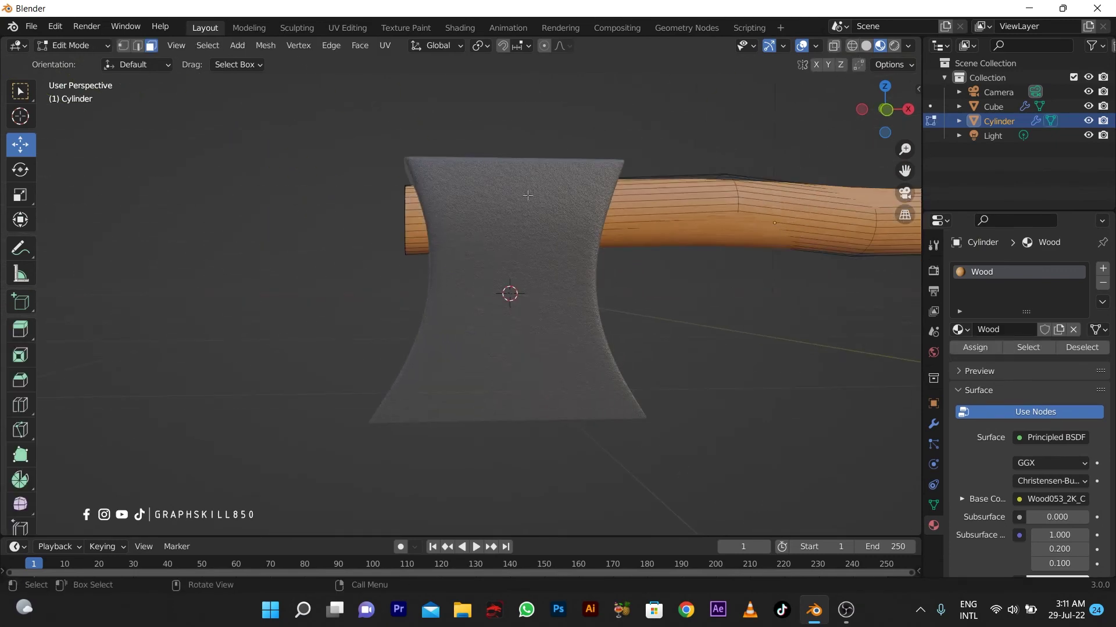
pyautogui.press('KP_1')
pyautogui.press('Tab')
pyautogui.click(566, 318)
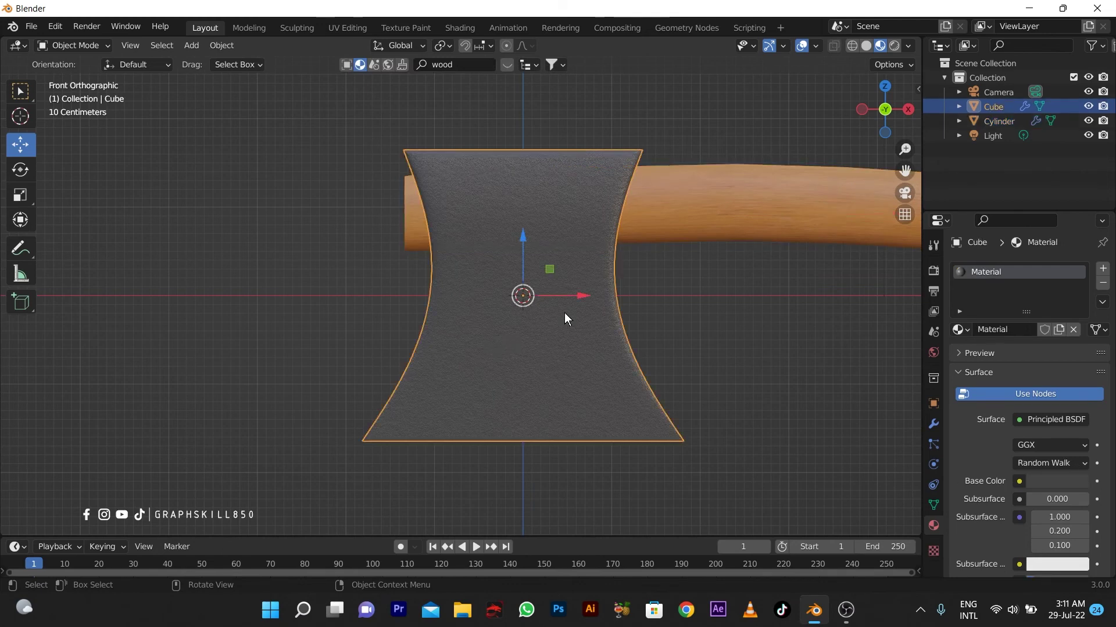
# Apply the Subdivision modifier on the axe head in Object Mode
pyautogui.press('Tab')
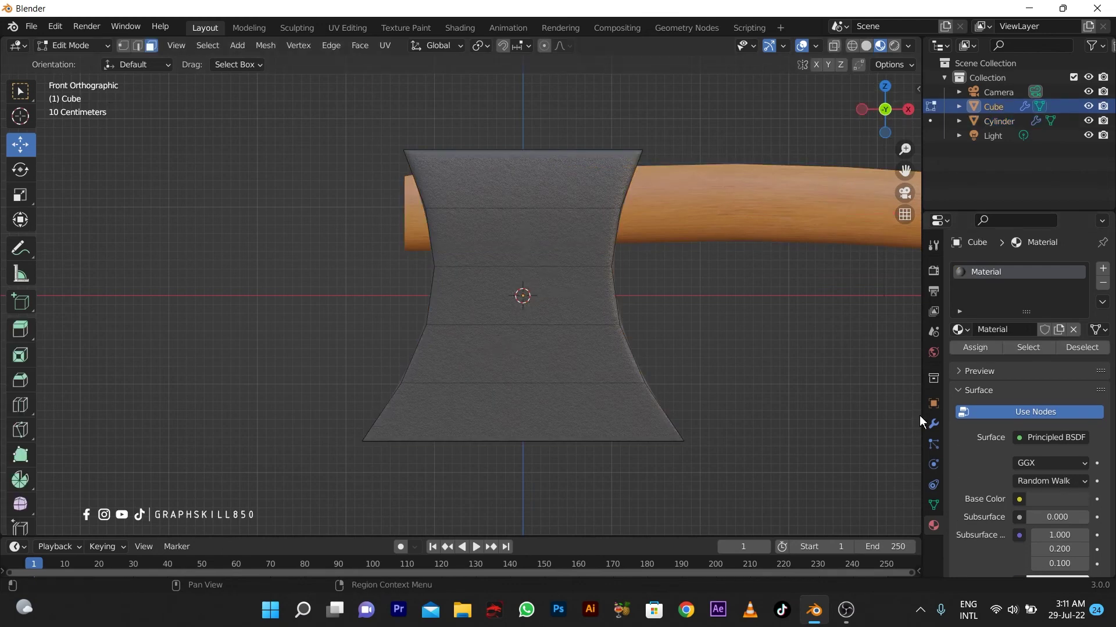
pyautogui.click(933, 424)
pyautogui.click(1068, 292)
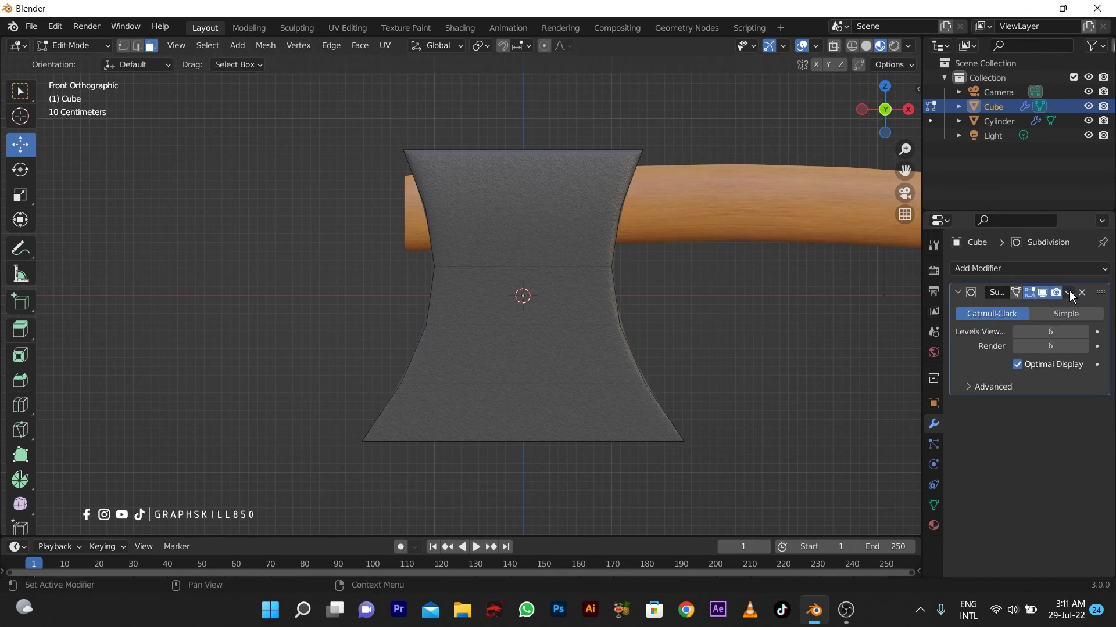
pyautogui.click(573, 302)
pyautogui.press('Tab')
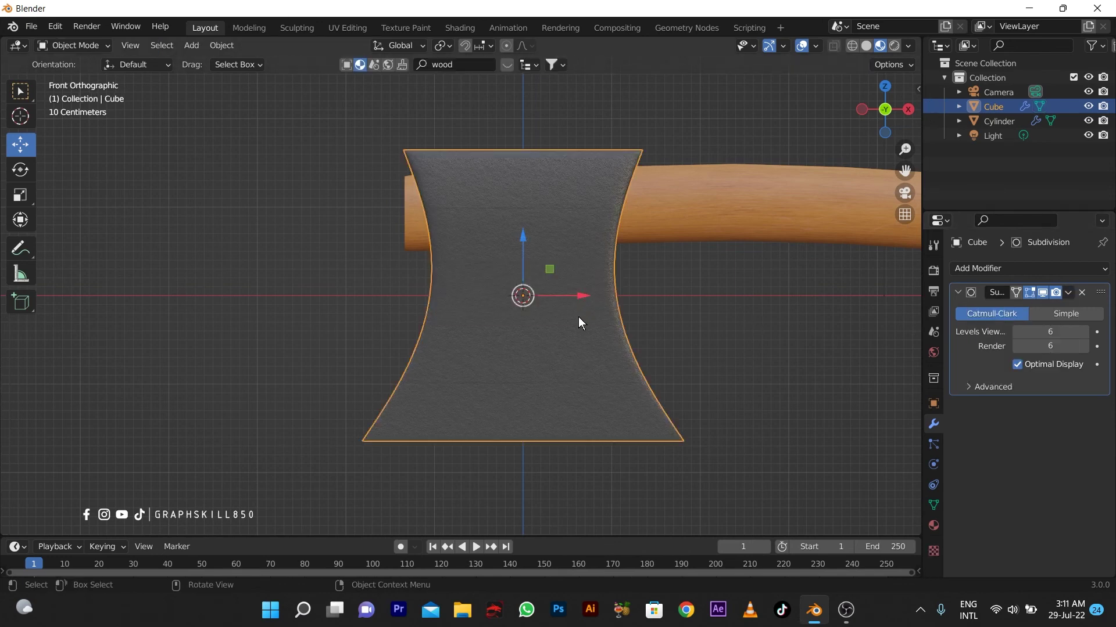
pyautogui.click(1068, 292)
pyautogui.click(1050, 312)
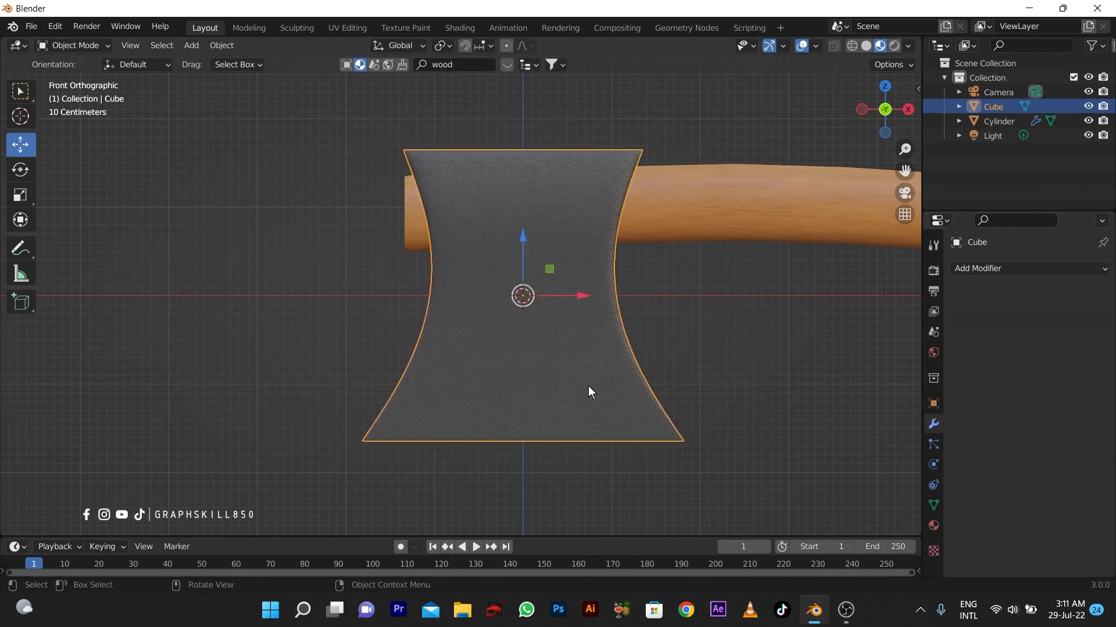
# Select all faces of the axe head's lowest band, through the mesh, using wireframe shading with X-ray
pyautogui.press('Tab')
pyautogui.moveTo(755, 463); pyautogui.dragTo(277, 381)
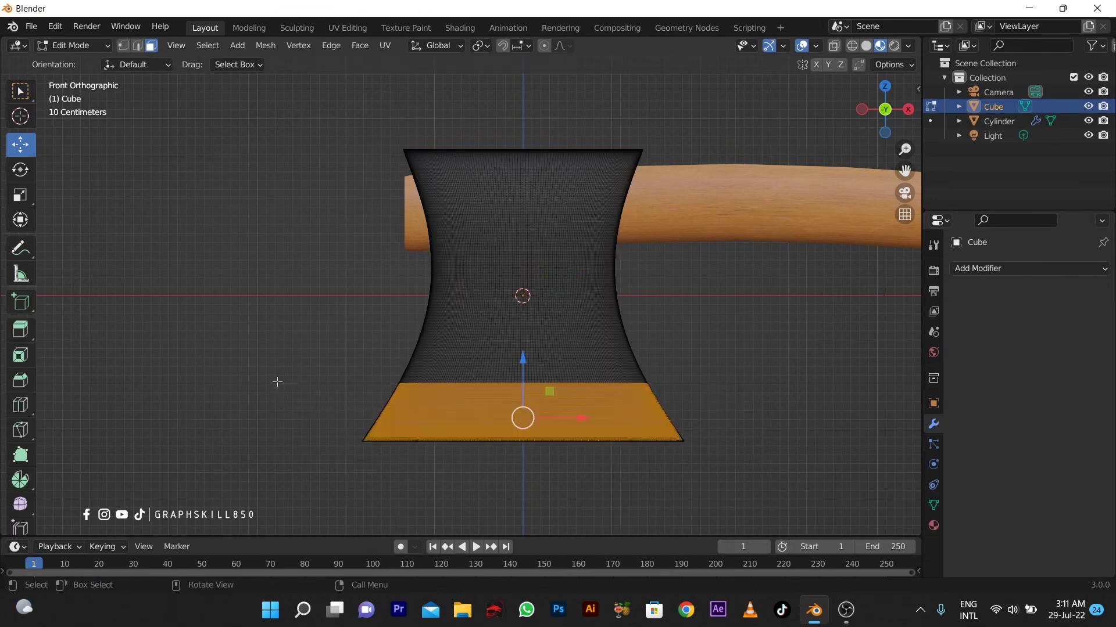
pyautogui.click(850, 46)
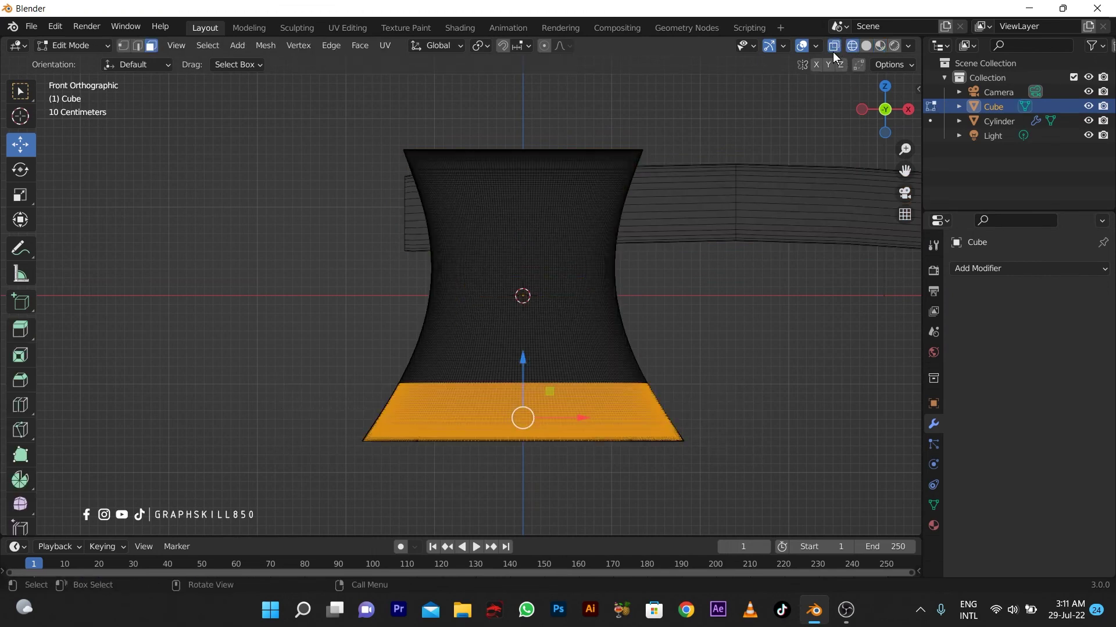
pyautogui.click(833, 47)
pyautogui.moveTo(779, 480); pyautogui.dragTo(259, 384)
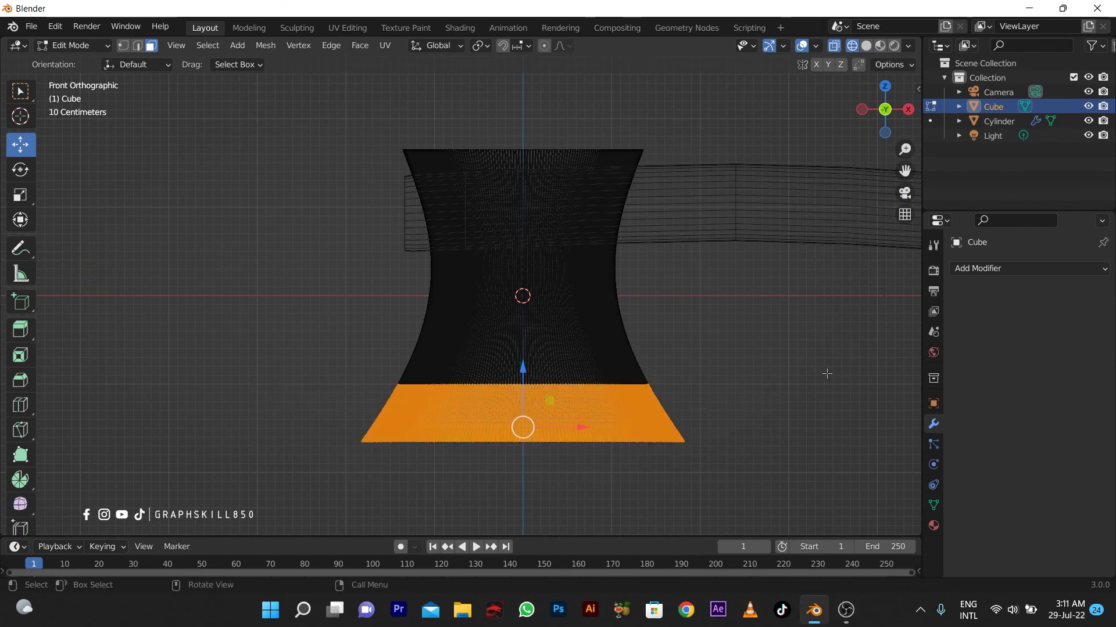
# Assign a new material in a second slot to the head's selected blade band and show the axe in Material Preview
pyautogui.click(934, 525)
pyautogui.click(1103, 271)
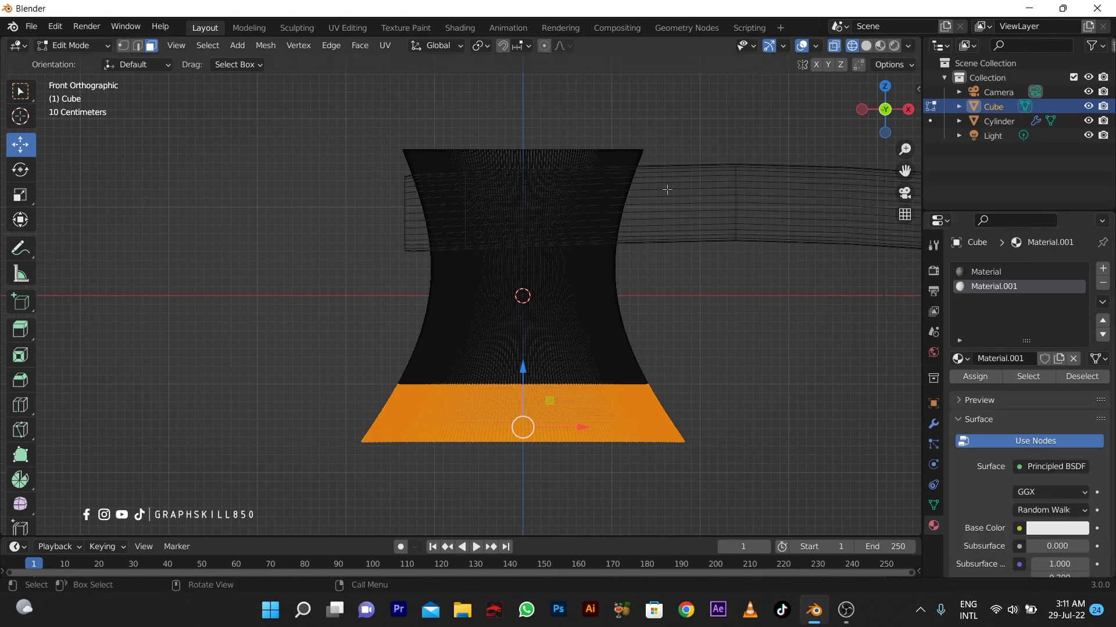
pyautogui.click(866, 45)
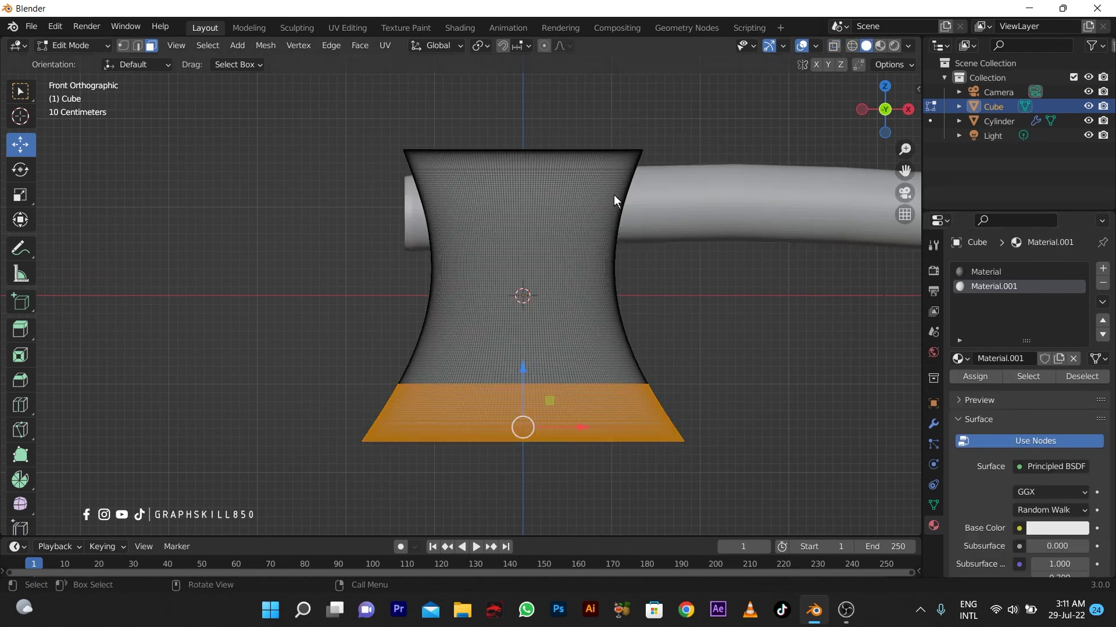
pyautogui.press('Tab')
pyautogui.moveTo(613, 194)
pyautogui.mouseDown(button='middle')
pyautogui.moveTo(438, 295)
pyautogui.moveTo(483, 306)
pyautogui.mouseUp(button='middle')
pyautogui.click(880, 46)
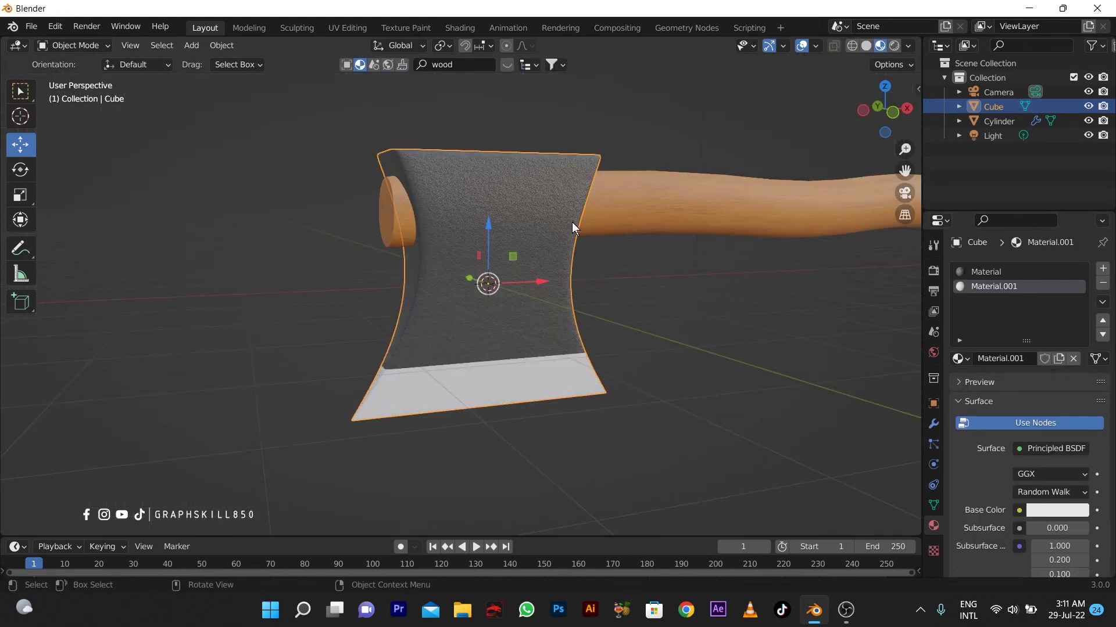
# Set the blade edge material's Metallic to 1.000 and Roughness to 0.417
pyautogui.scroll(-4, 1019, 565)
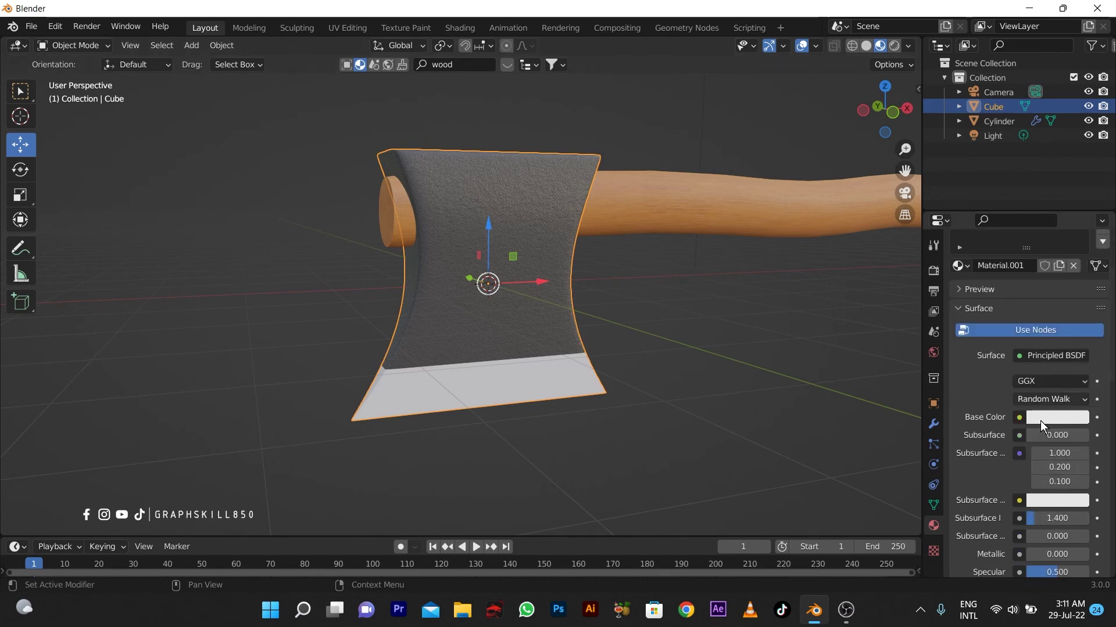
pyautogui.scroll(-1, 1029, 536)
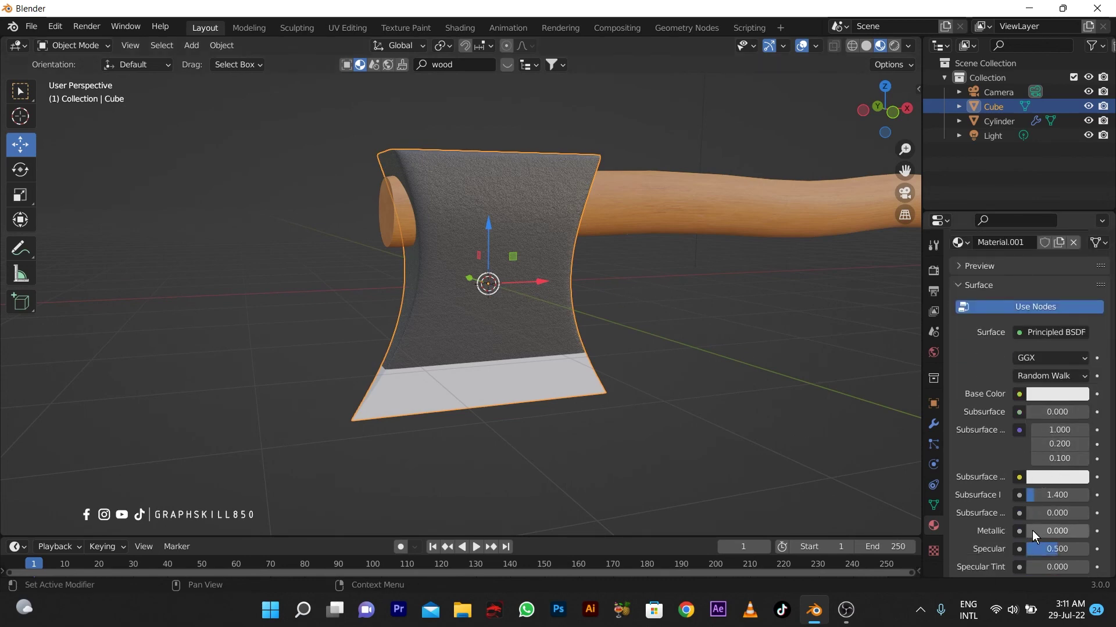
pyautogui.moveTo(1032, 531)
pyautogui.mouseDown()
pyautogui.moveTo(1074, 531)
pyautogui.moveTo(1033, 516)
pyautogui.moveTo(1051, 515)
pyautogui.mouseUp()
pyautogui.scroll(-3, 1074, 526)
pyautogui.moveTo(657, 410); pyautogui.dragTo(509, 297, button='middle')
pyautogui.scroll(3, 446, 298)
pyautogui.scroll(-3, 509, 297)
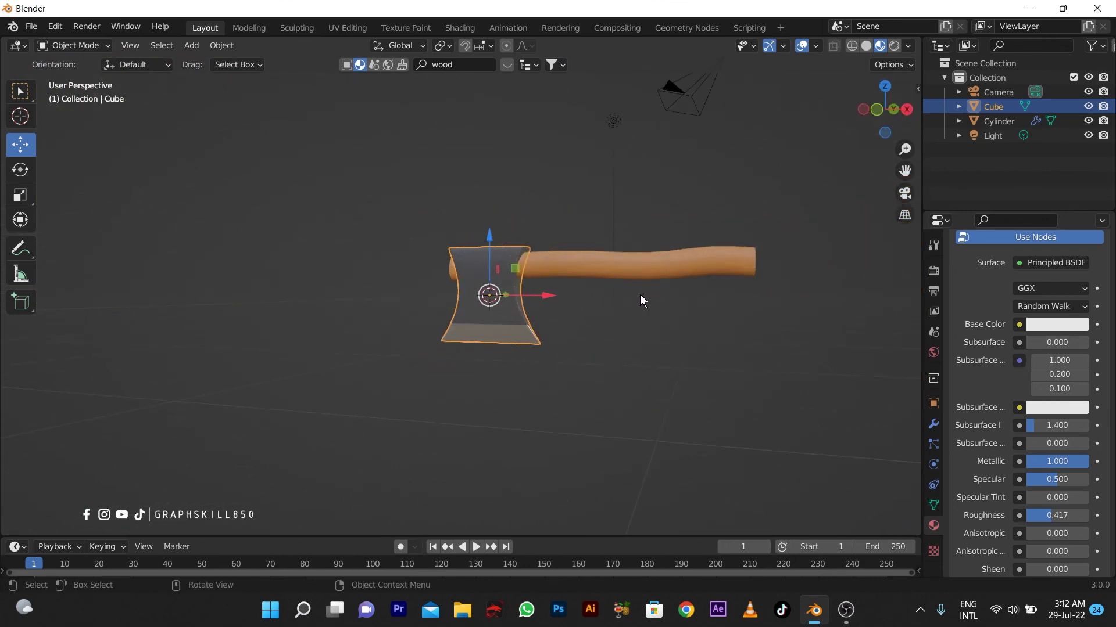